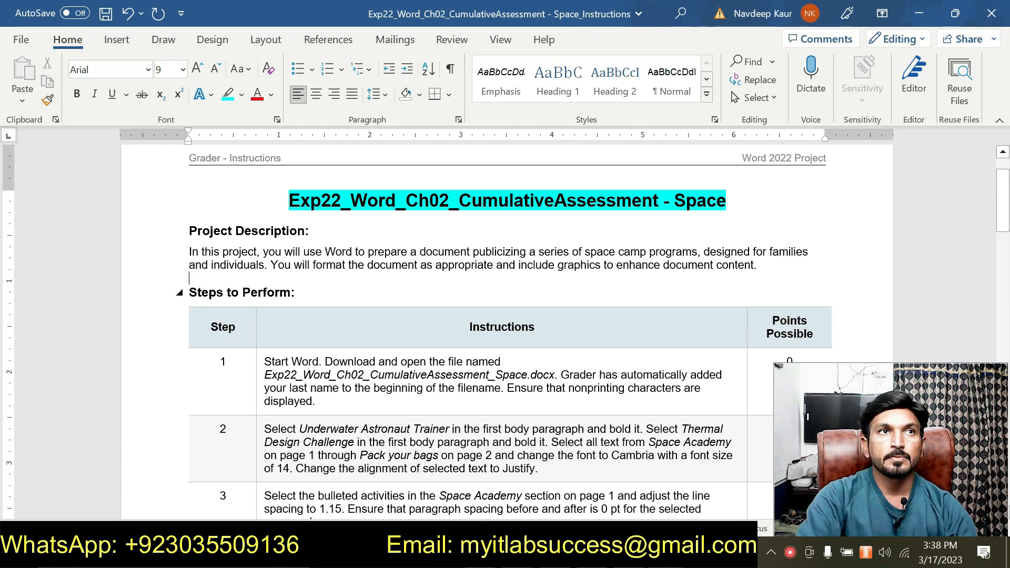
- Review the project instructions, then browse through the whole Space Camp Programs document
{"action": "scroll", "coordinate": [299, 378], "scroll_direction": "down", "scroll_amount": 1}
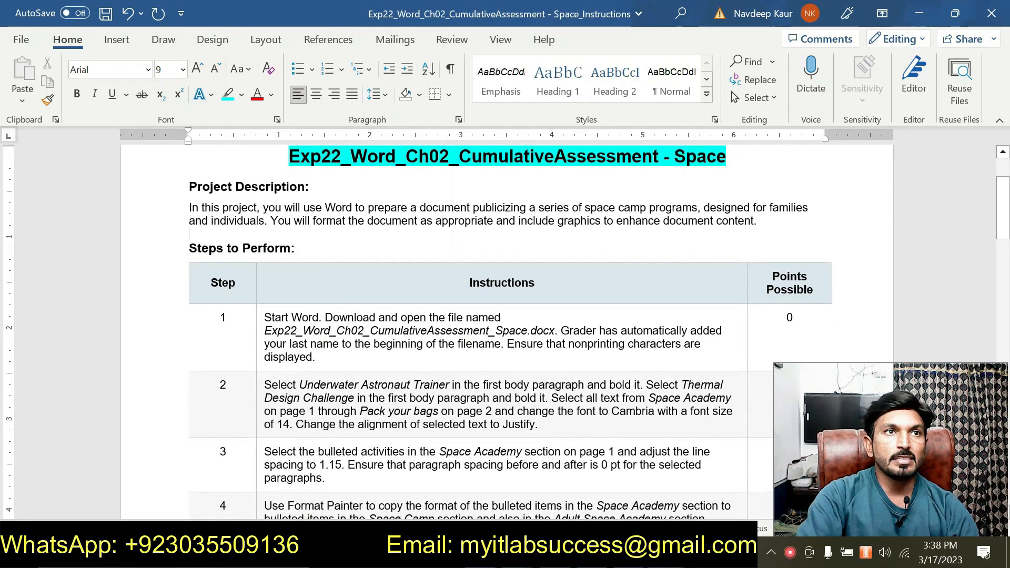
{"action": "left_click_drag", "start_coordinate": [264, 330], "coordinate": [541, 334]}
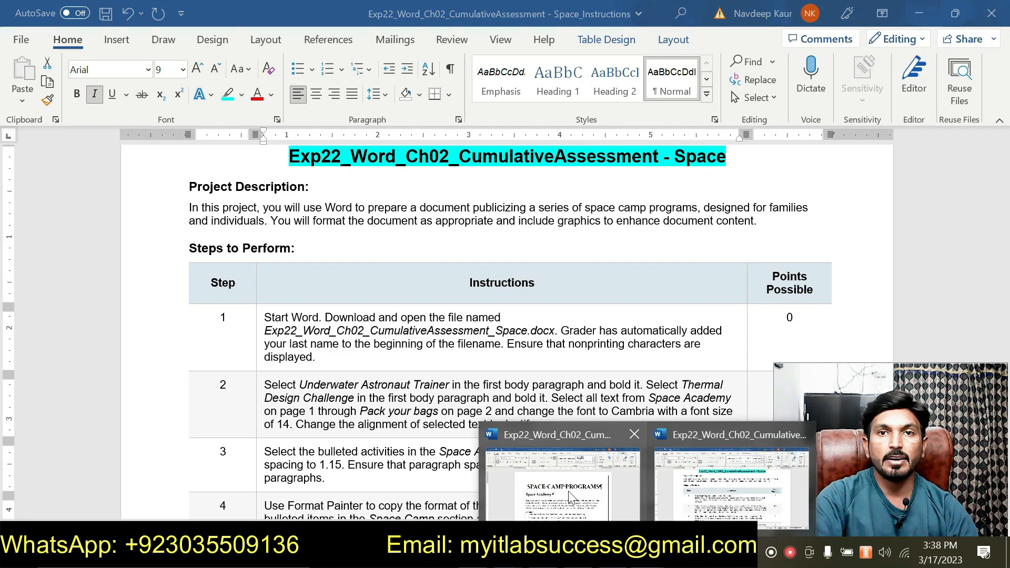
{"action": "left_click", "coordinate": [567, 486]}
{"action": "scroll", "coordinate": [566, 486], "scroll_direction": "down", "scroll_amount": 5}
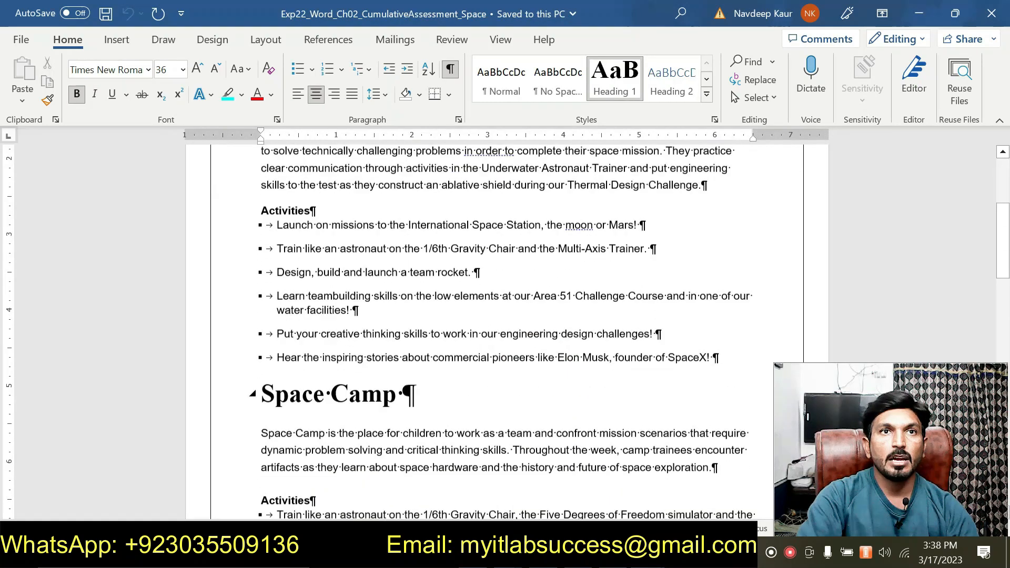
{"action": "scroll", "coordinate": [567, 486], "scroll_direction": "up", "scroll_amount": 3}
{"action": "scroll", "coordinate": [505, 326], "scroll_direction": "down", "scroll_amount": 6}
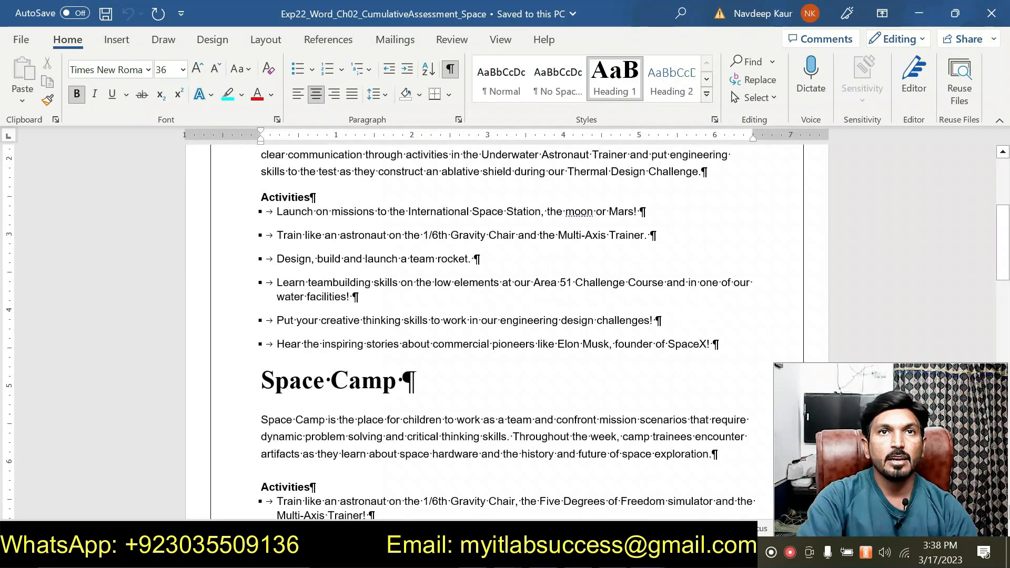
{"action": "scroll", "coordinate": [505, 332], "scroll_direction": "down", "scroll_amount": 6}
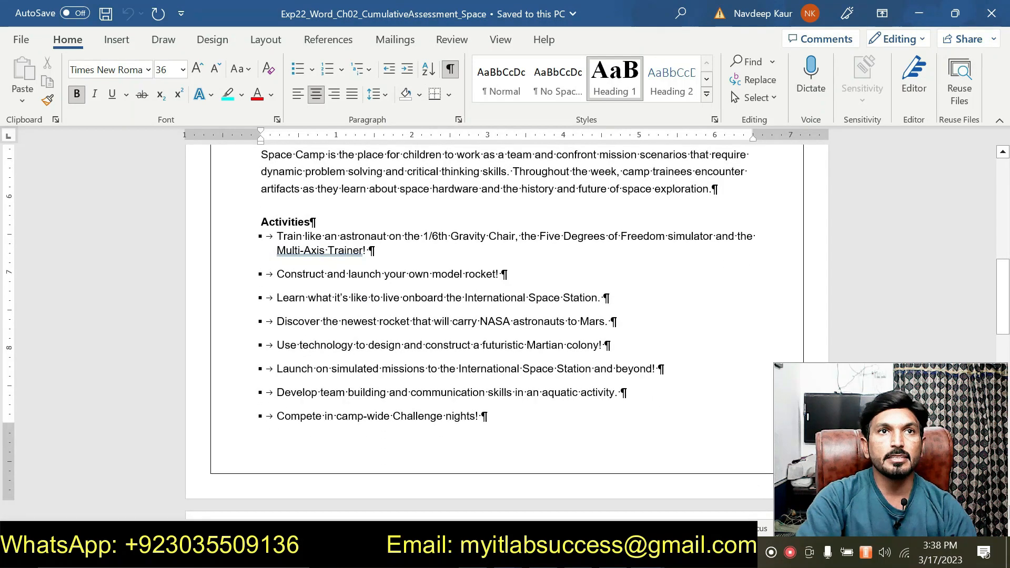
{"action": "scroll", "coordinate": [482, 424], "scroll_direction": "down", "scroll_amount": 8}
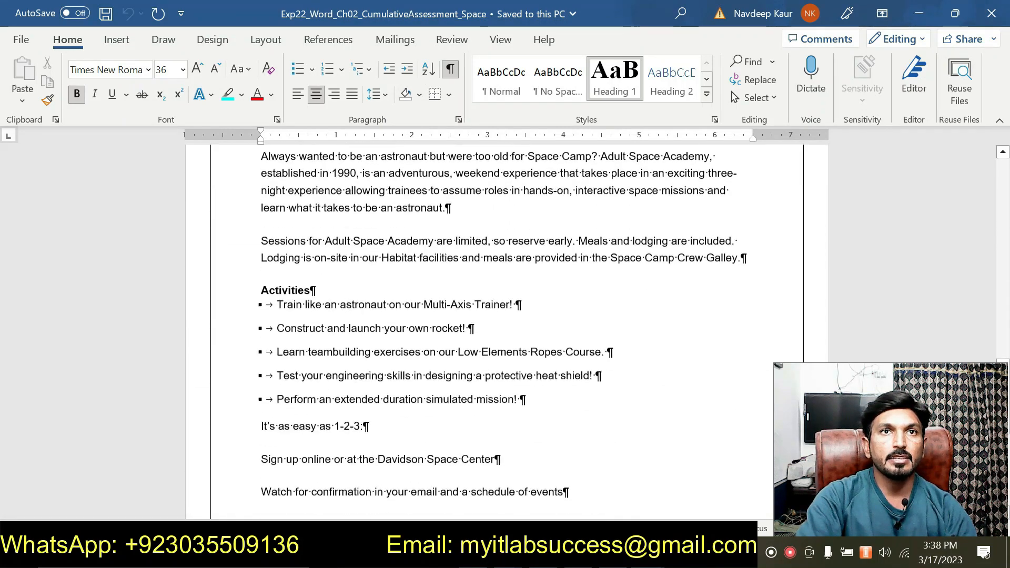
{"action": "scroll", "coordinate": [482, 331], "scroll_direction": "down", "scroll_amount": 3}
{"action": "scroll", "coordinate": [482, 331], "scroll_direction": "up", "scroll_amount": 10}
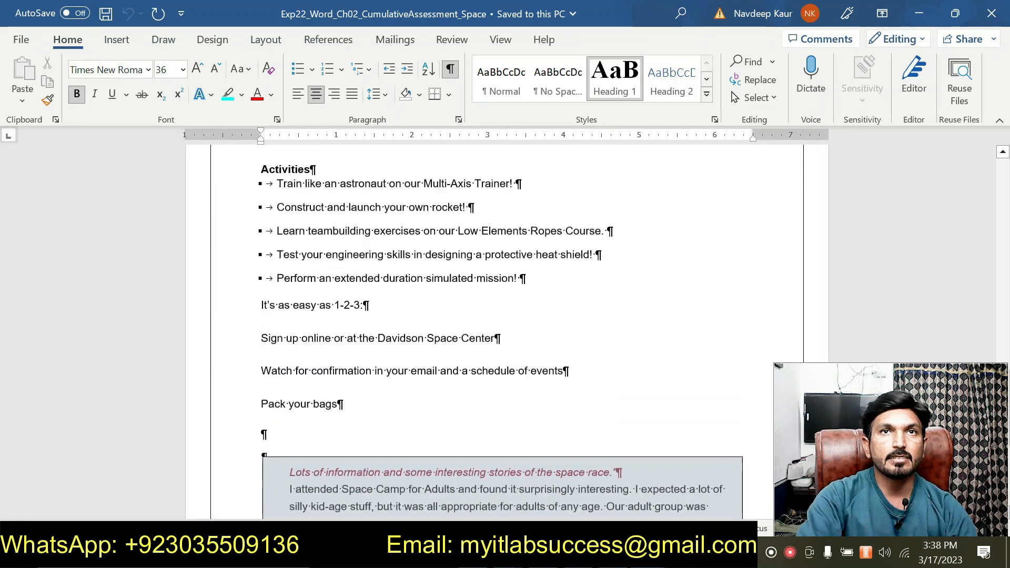
{"action": "scroll", "coordinate": [480, 424], "scroll_direction": "up", "scroll_amount": 15}
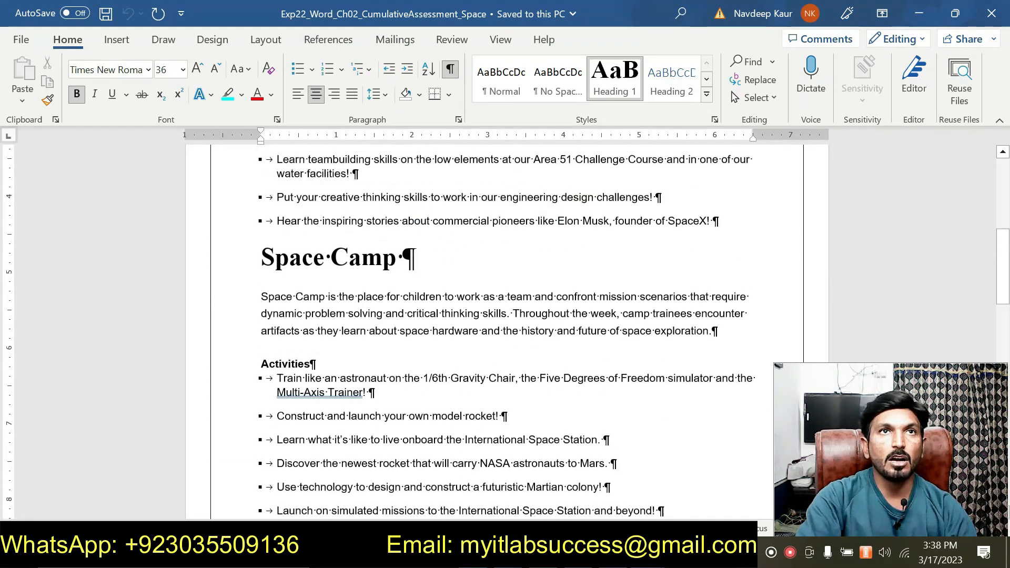
{"action": "scroll", "coordinate": [480, 326], "scroll_direction": "up", "scroll_amount": 3}
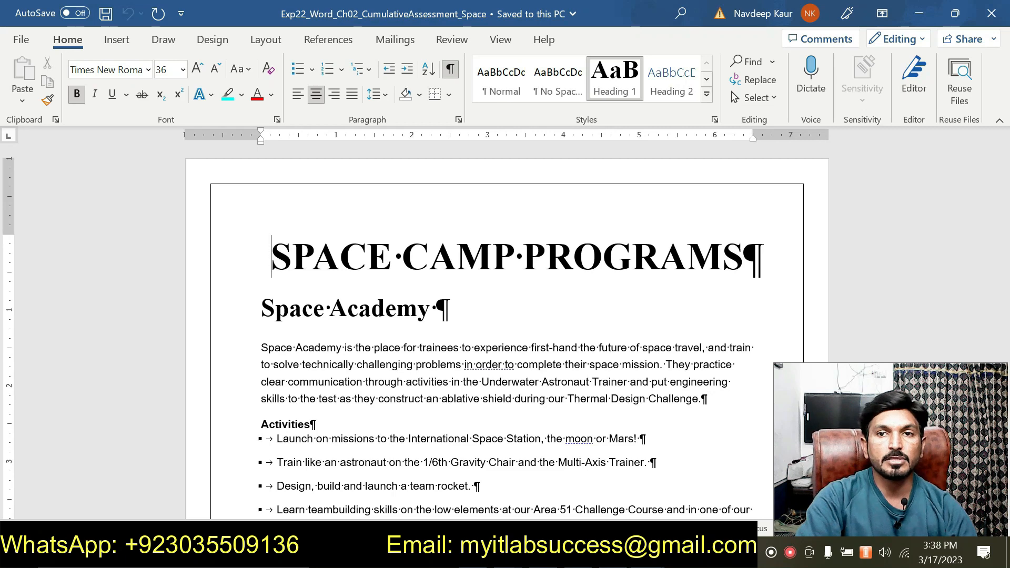
- In the instructions document, highlight the step 2 instruction text in turquoise
{"action": "left_click", "coordinate": [647, 555]}
{"action": "left_click", "coordinate": [678, 495]}
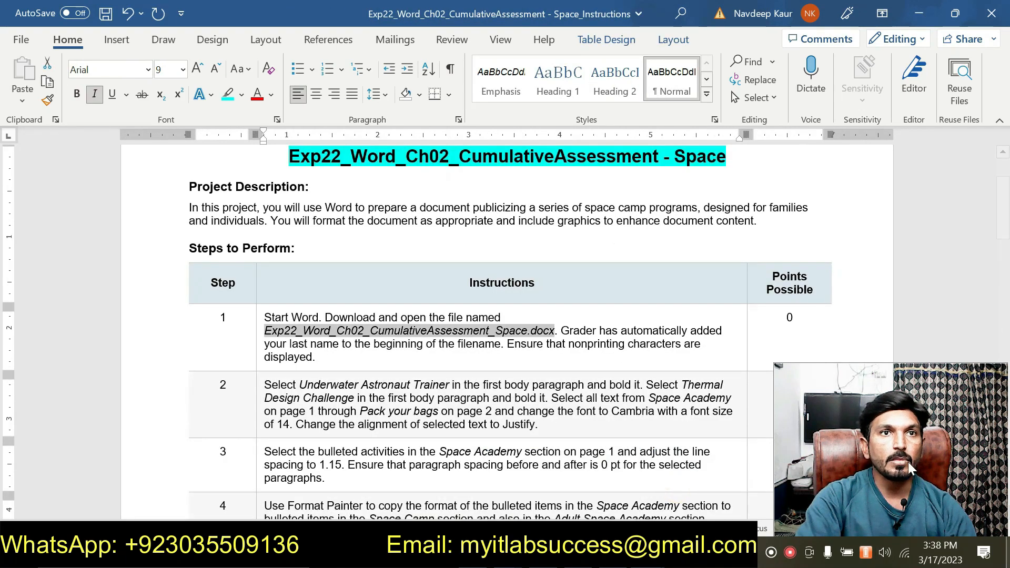
{"action": "scroll", "coordinate": [671, 487], "scroll_direction": "down", "scroll_amount": 3}
{"action": "scroll", "coordinate": [260, 303], "scroll_direction": "up", "scroll_amount": 1}
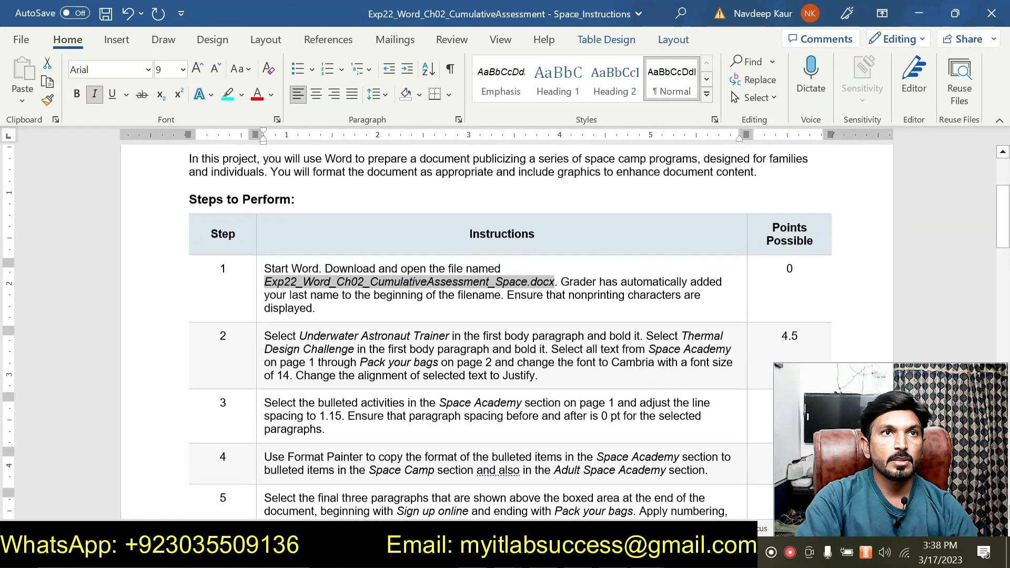
{"action": "left_click_drag", "start_coordinate": [270, 340], "coordinate": [536, 380]}
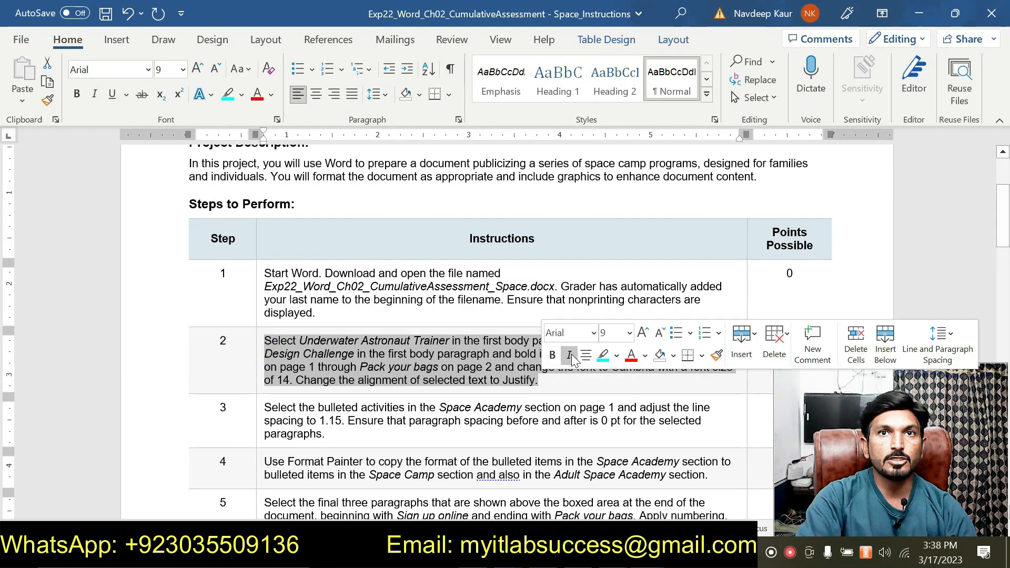
{"action": "left_click", "coordinate": [603, 355]}
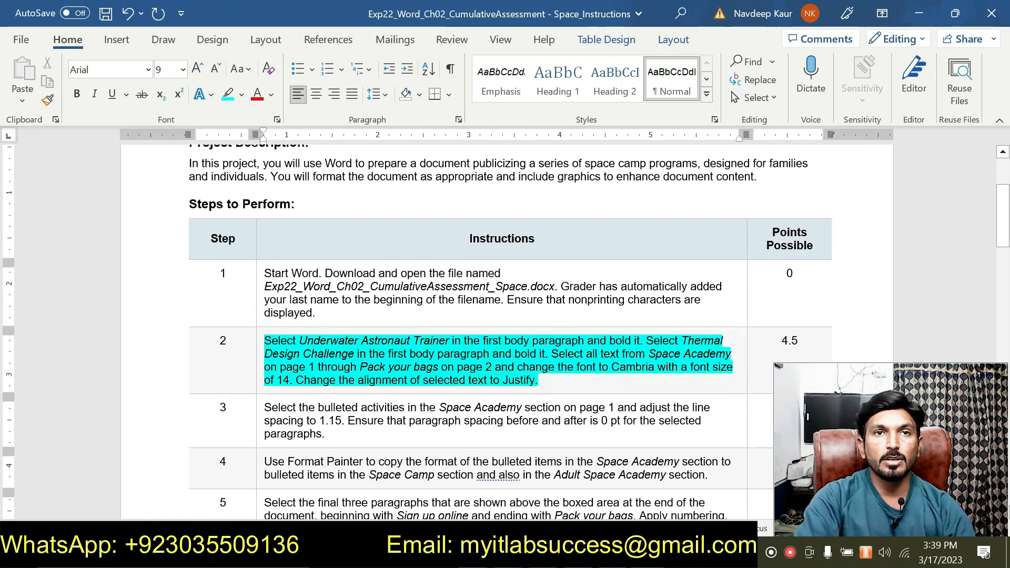
- In the Space Camp Programs document, bold the words Underwater Astronaut in the first body paragraph
{"action": "mouse_move", "coordinate": [647, 555]}
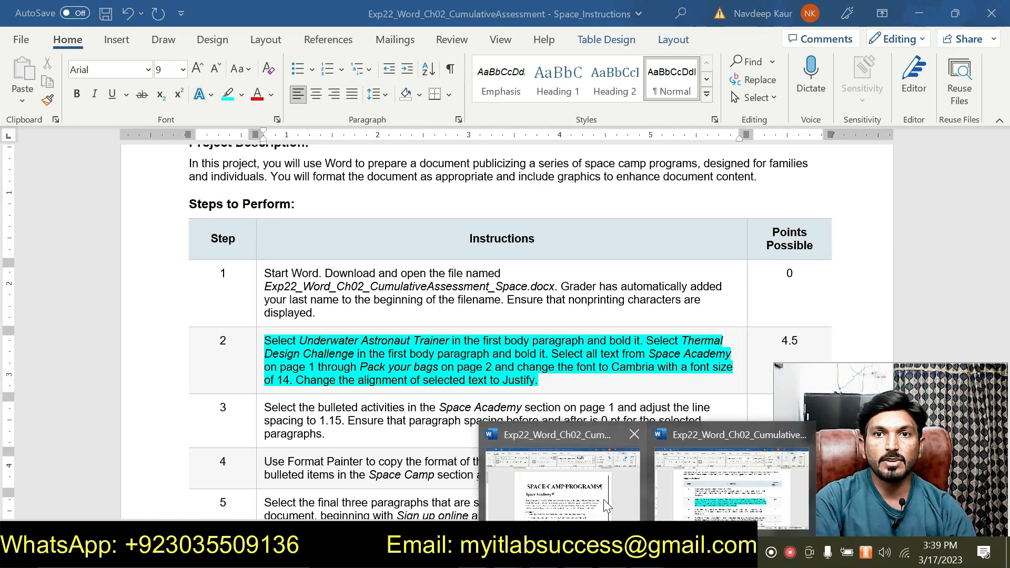
{"action": "left_click", "coordinate": [585, 482]}
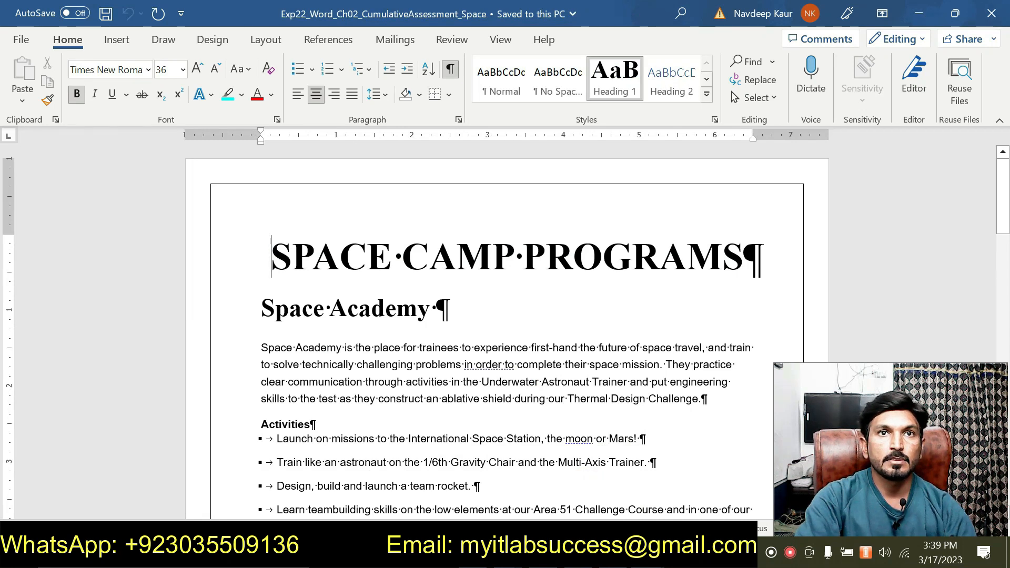
{"action": "left_click", "coordinate": [364, 356]}
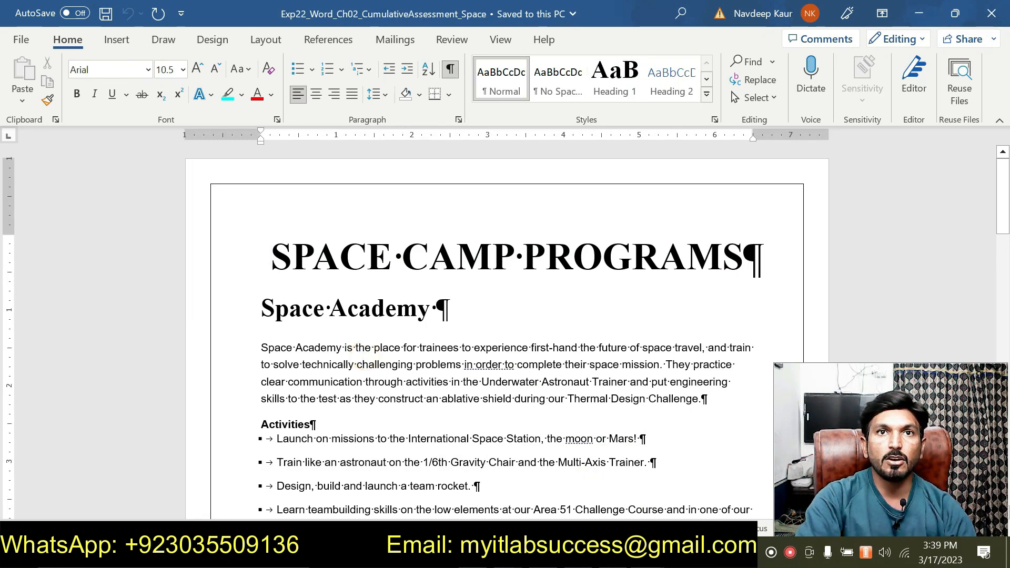
{"action": "left_click_drag", "start_coordinate": [483, 382], "coordinate": [588, 382]}
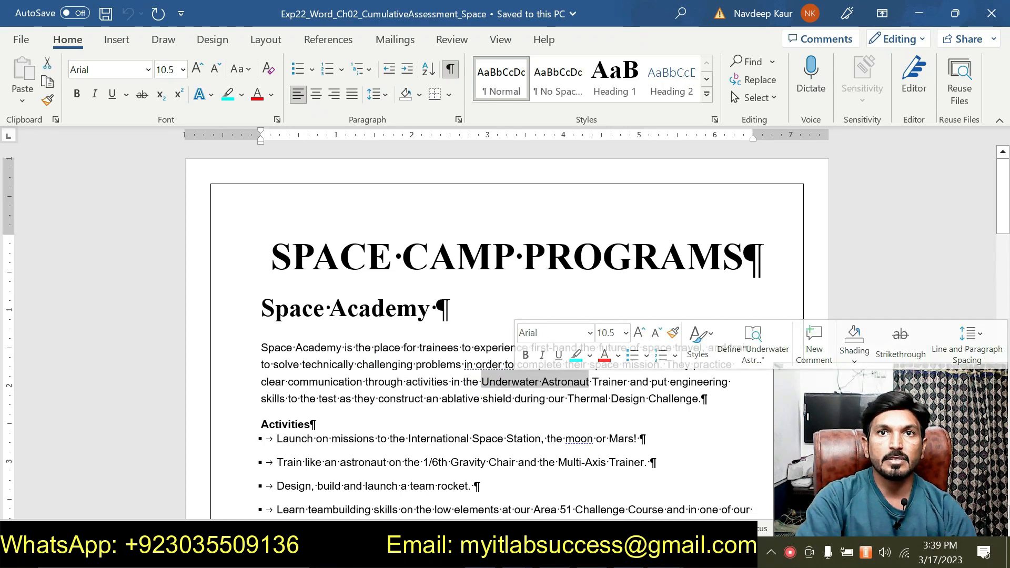
{"action": "left_click", "coordinate": [524, 355]}
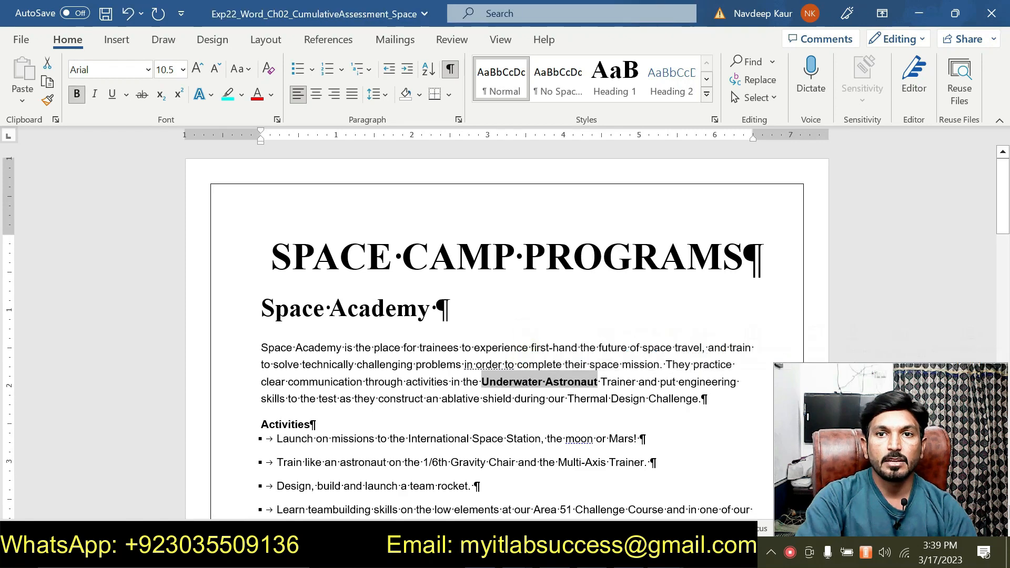
- Switch to the instructions to reread step 2 and return to the Space Camp Programs document
{"action": "left_click", "coordinate": [665, 553]}
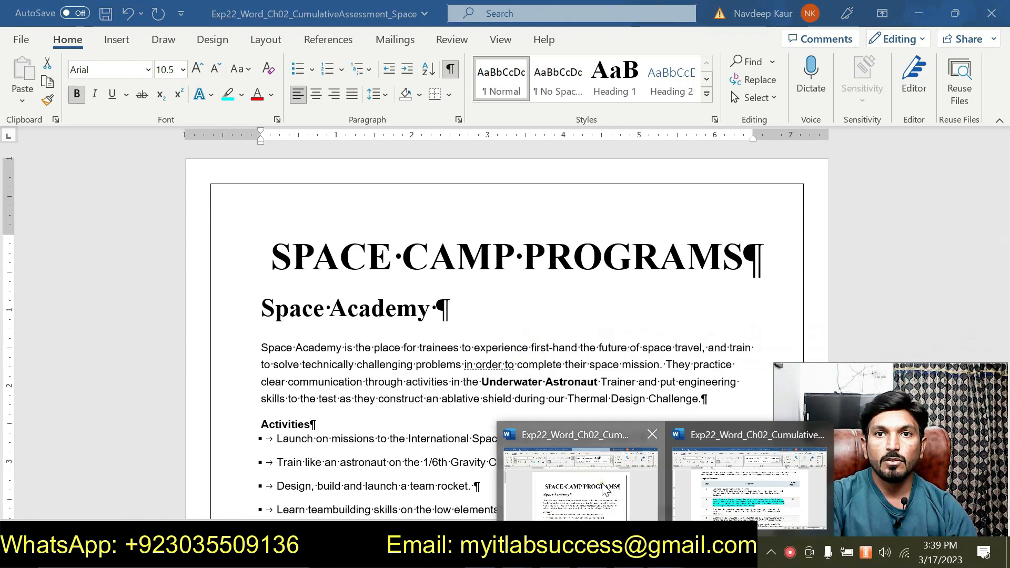
{"action": "left_click", "coordinate": [601, 480]}
{"action": "left_click", "coordinate": [666, 553]}
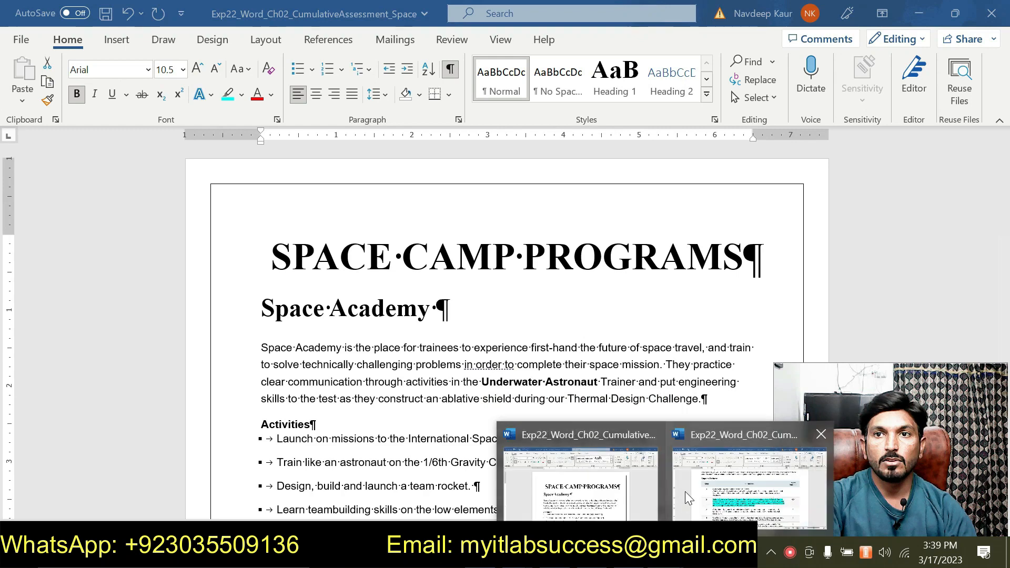
{"action": "left_click", "coordinate": [683, 480]}
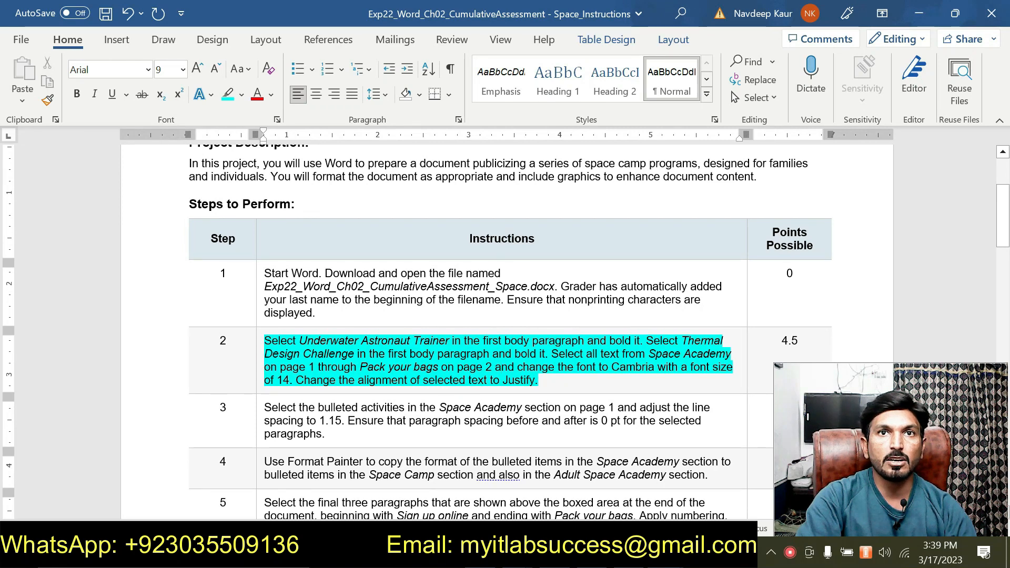
{"action": "mouse_move", "coordinate": [583, 552]}
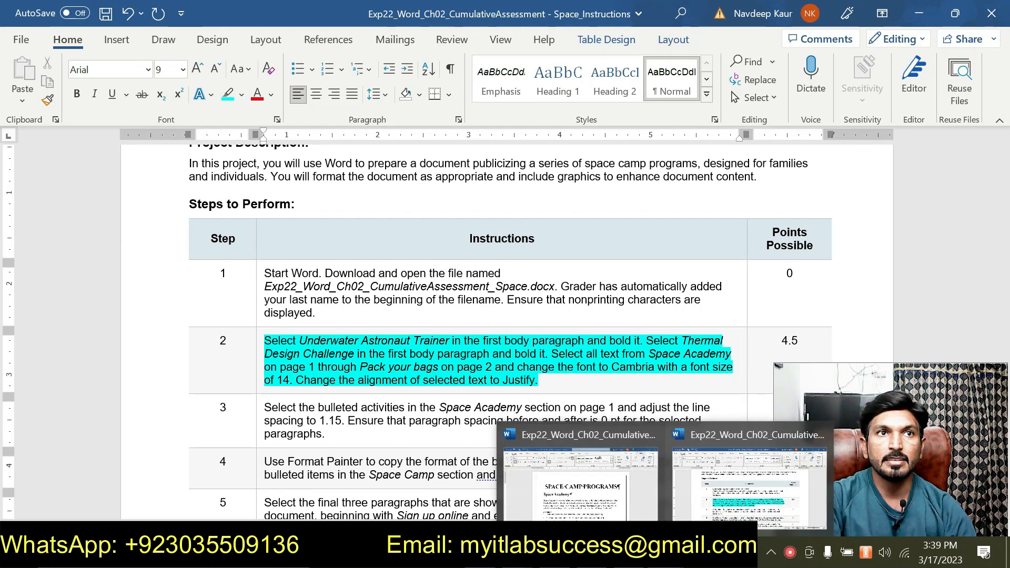
{"action": "left_click", "coordinate": [584, 489]}
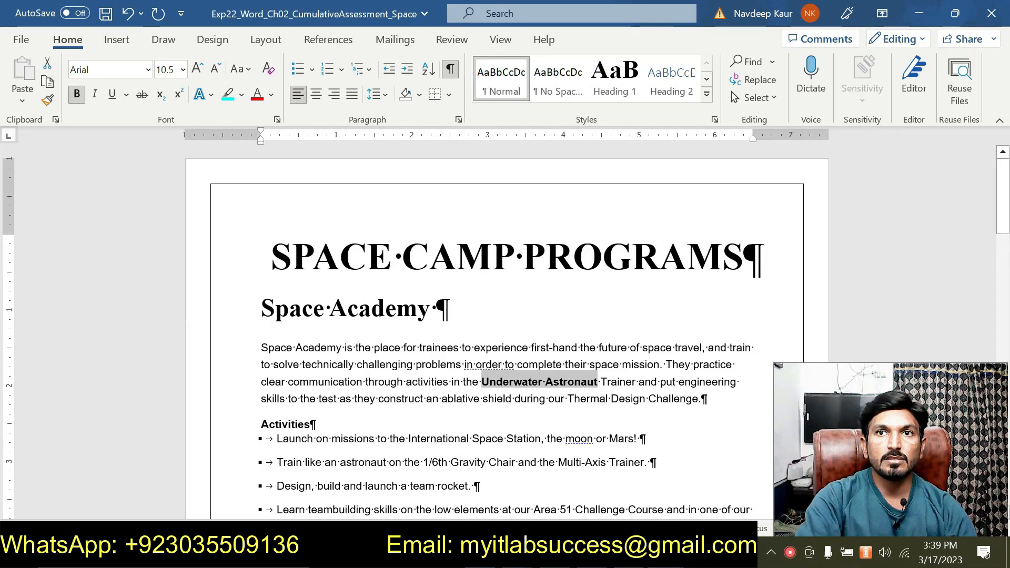
- Bold Thermal Design Challenge at the end of the first body paragraph
{"action": "left_click_drag", "start_coordinate": [567, 400], "coordinate": [671, 413]}
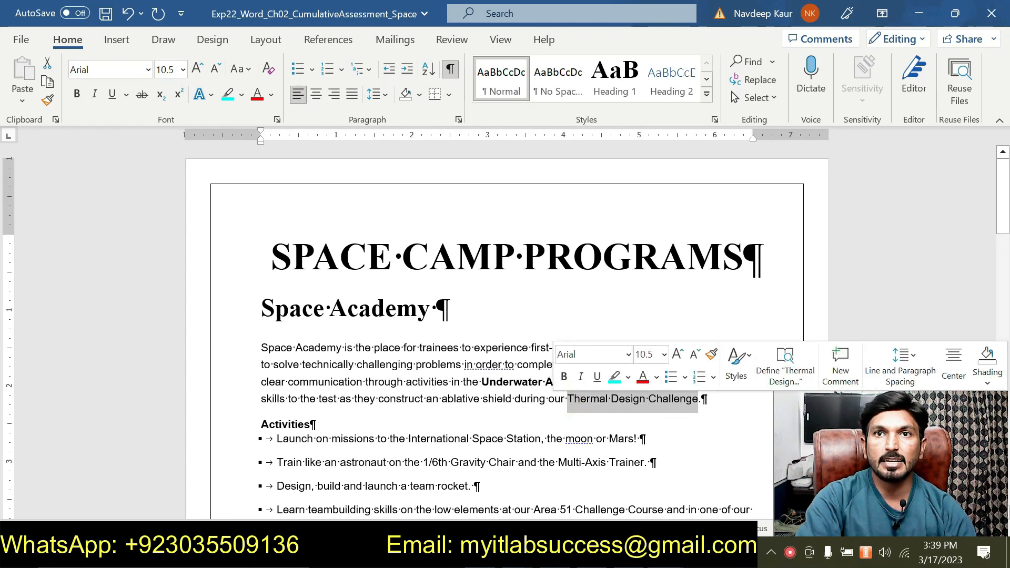
{"action": "left_click", "coordinate": [564, 376]}
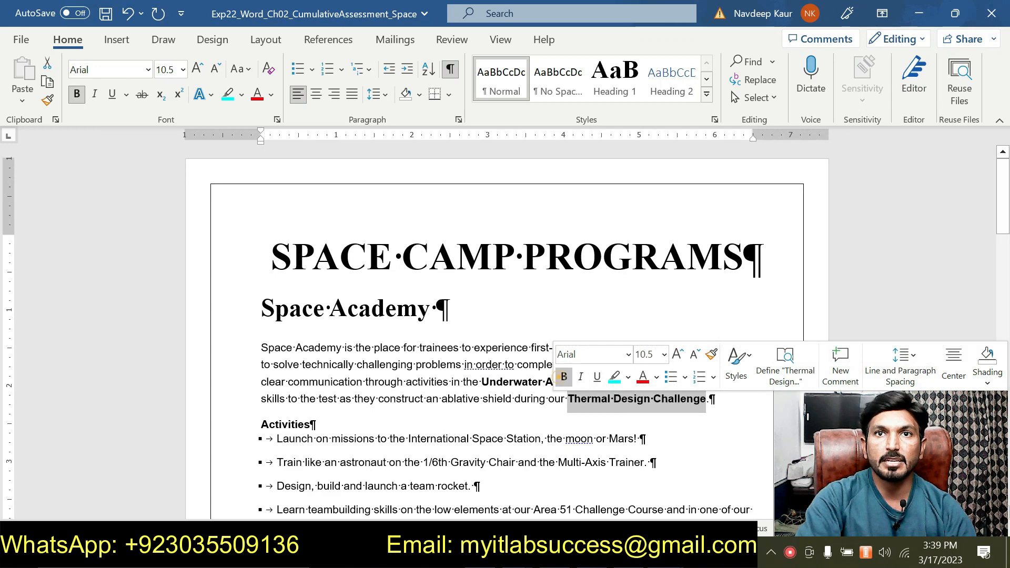
{"action": "left_click", "coordinate": [451, 384]}
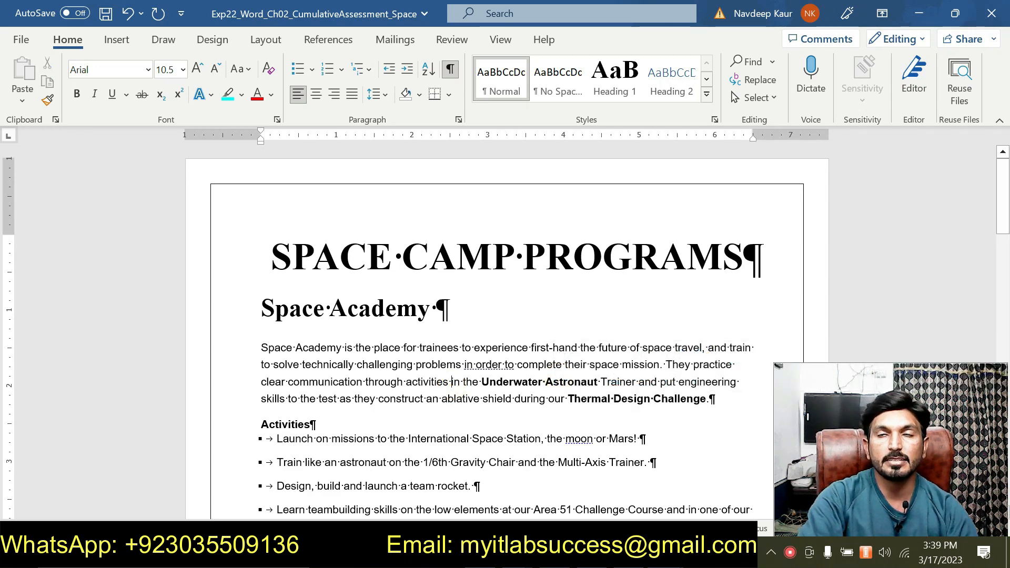
- Consult the step 2 instructions again while switching between the instructions and the Space Camp Programs document
{"action": "mouse_move", "coordinate": [666, 554]}
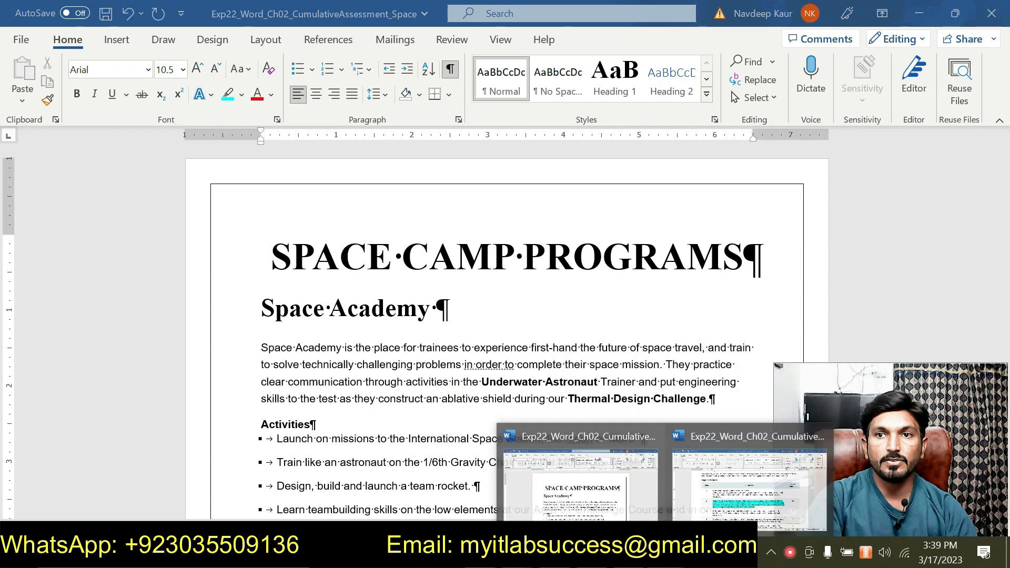
{"action": "left_click", "coordinate": [750, 486]}
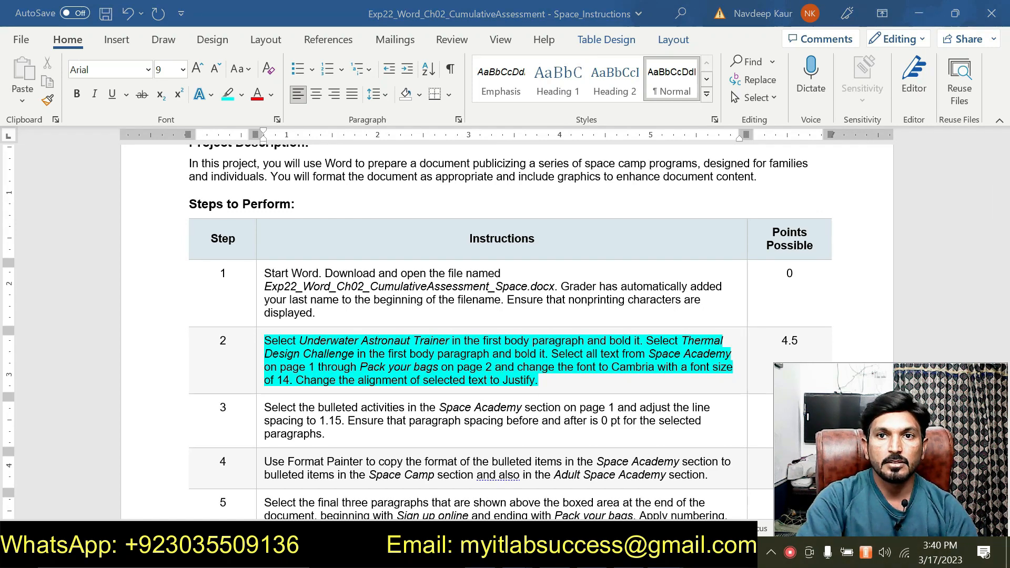
{"action": "mouse_move", "coordinate": [653, 555]}
{"action": "left_click", "coordinate": [579, 471]}
{"action": "scroll", "coordinate": [579, 471], "scroll_direction": "down", "scroll_amount": 1}
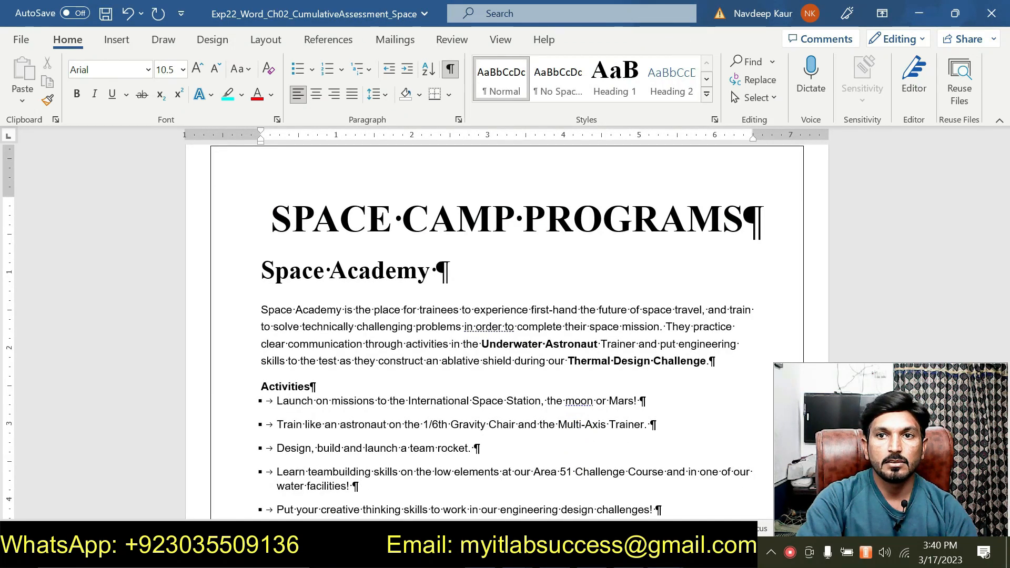
{"action": "mouse_move", "coordinate": [652, 555]}
{"action": "left_click", "coordinate": [722, 489]}
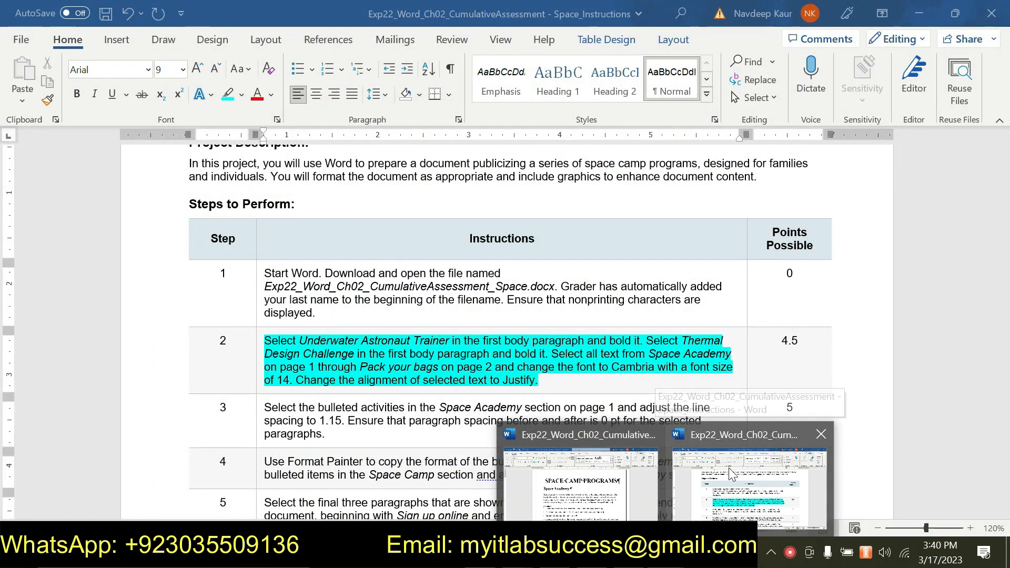
{"action": "mouse_move", "coordinate": [602, 475]}
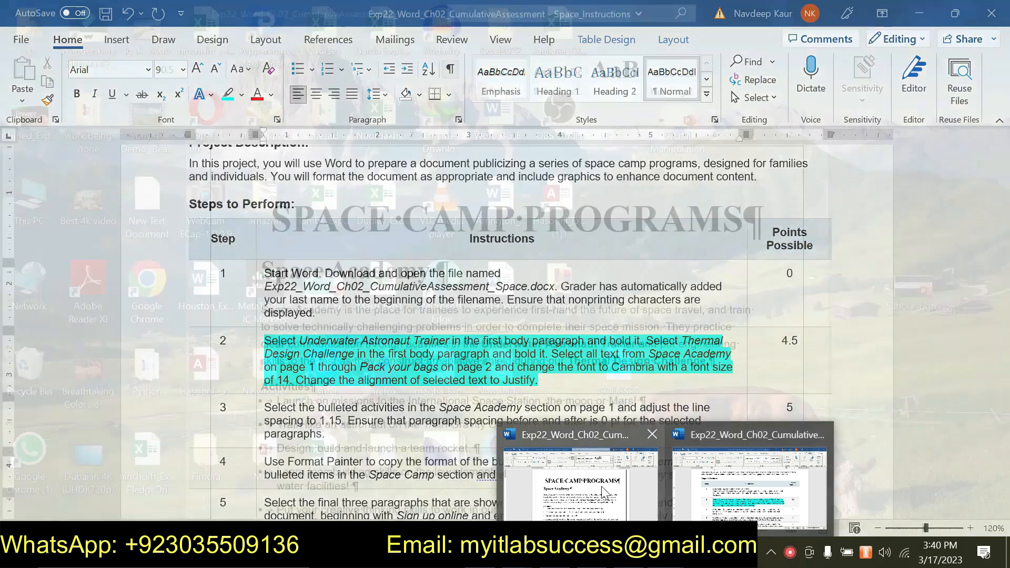
{"action": "left_click", "coordinate": [584, 488]}
{"action": "scroll", "coordinate": [505, 316], "scroll_direction": "down", "scroll_amount": 1}
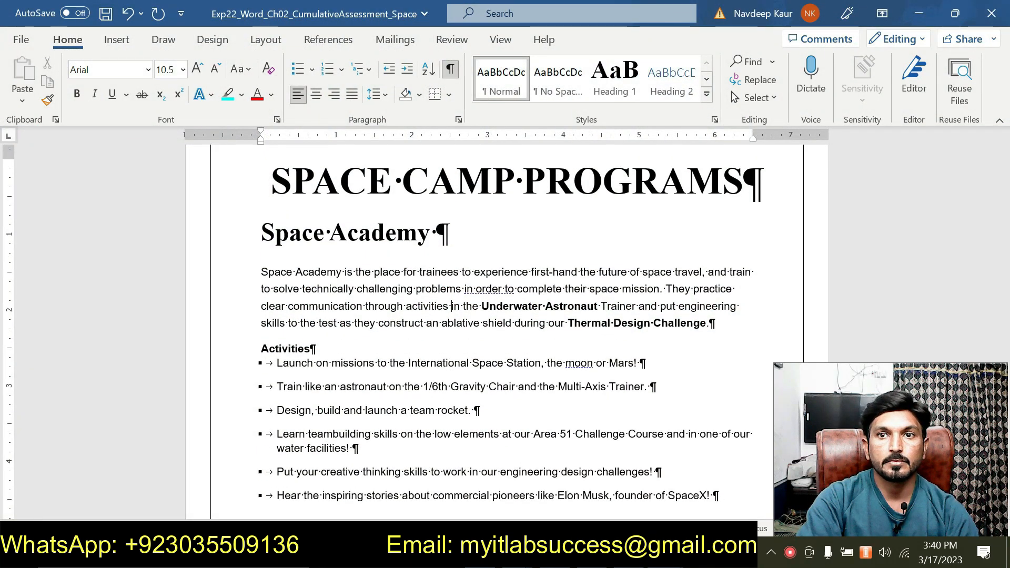
{"action": "mouse_move", "coordinate": [694, 495]}
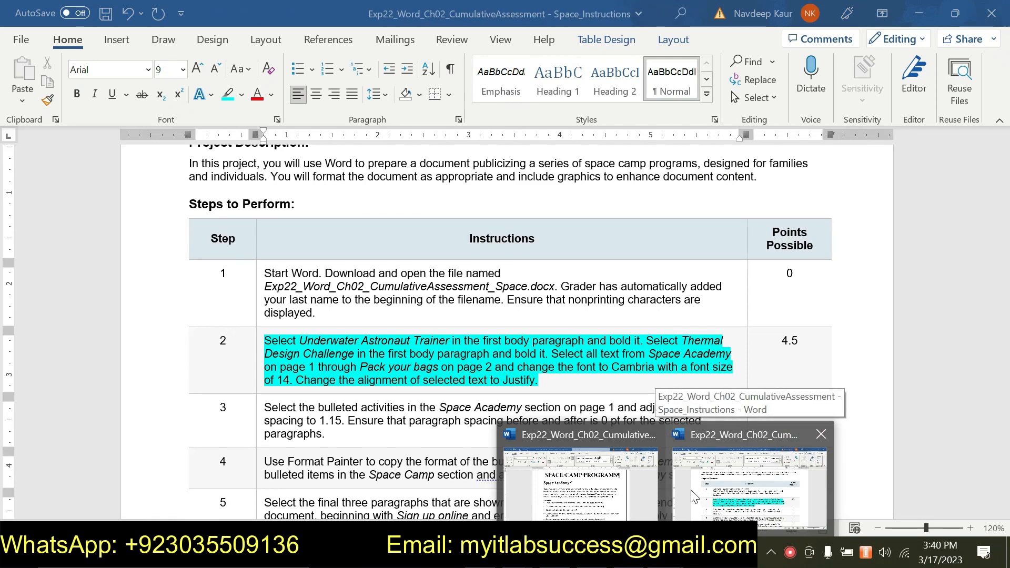
{"action": "left_click", "coordinate": [566, 486]}
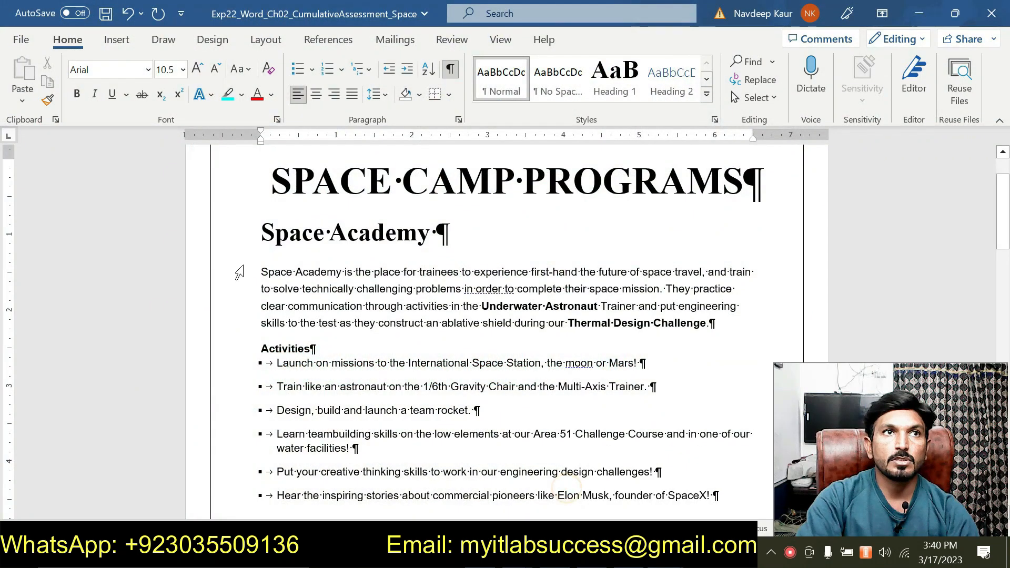
{"action": "left_click_drag", "start_coordinate": [262, 270], "coordinate": [468, 406]}
{"action": "scroll", "coordinate": [466, 390], "scroll_direction": "down", "scroll_amount": 4}
{"action": "scroll", "coordinate": [465, 390], "scroll_direction": "down", "scroll_amount": 6}
{"action": "scroll", "coordinate": [503, 375], "scroll_direction": "down", "scroll_amount": 7}
{"action": "scroll", "coordinate": [366, 427], "scroll_direction": "up", "scroll_amount": 5}
{"action": "scroll", "coordinate": [368, 427], "scroll_direction": "up", "scroll_amount": 12}
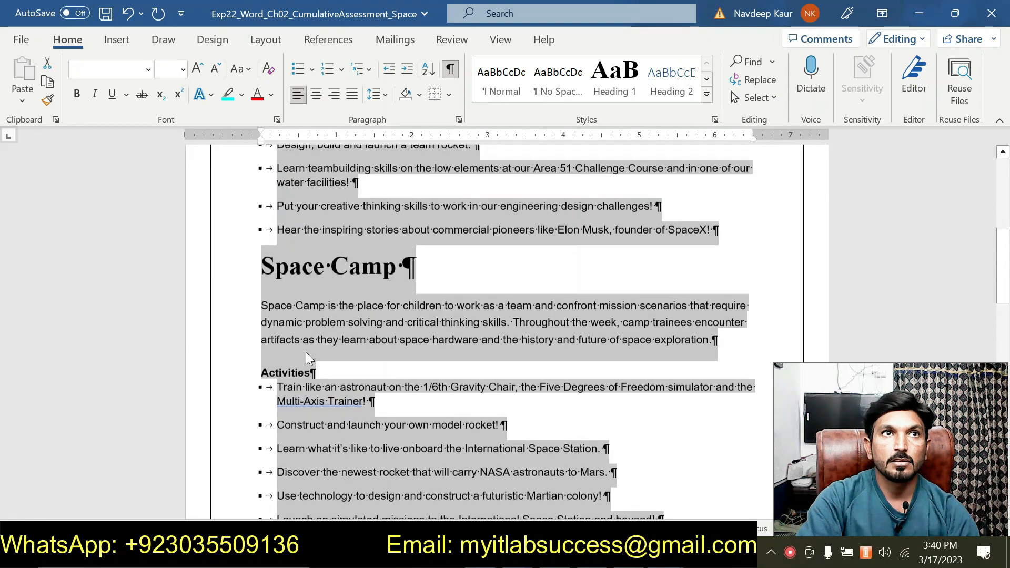
{"action": "left_click", "coordinate": [308, 345]}
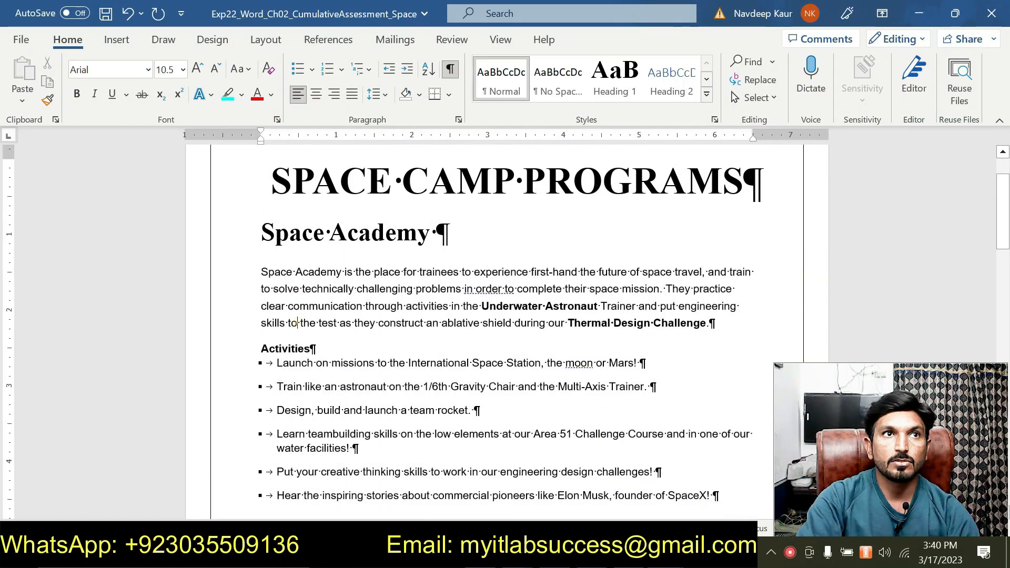
- Select all text from Space Academy through Pack your bags and change its font to Cambria, 14 pt
{"action": "scroll", "coordinate": [467, 390], "scroll_direction": "down", "scroll_amount": 14}
{"action": "left_click_drag", "start_coordinate": [261, 232], "coordinate": [388, 472]}
{"action": "scroll", "coordinate": [466, 389], "scroll_direction": "down", "scroll_amount": 2}
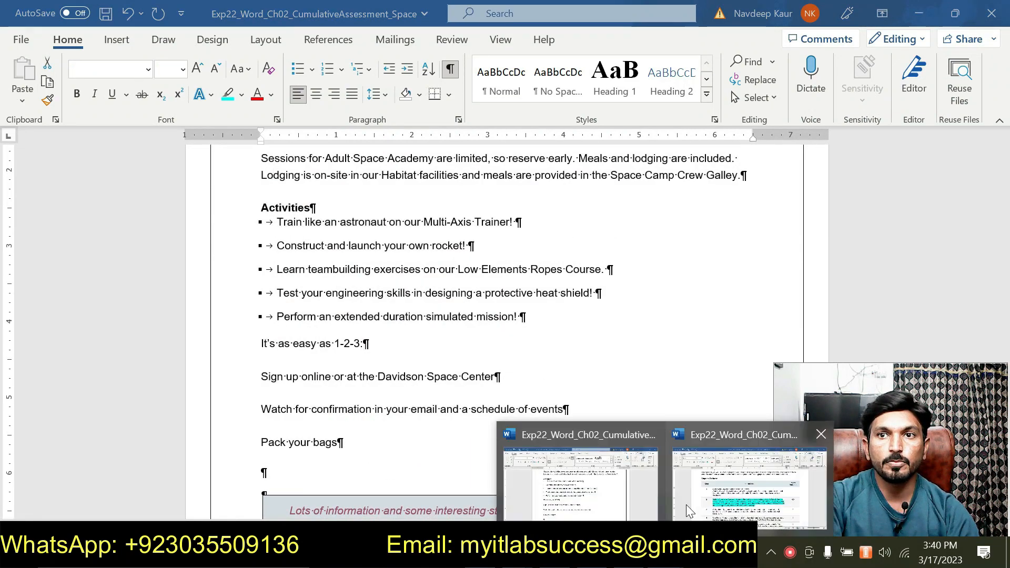
{"action": "left_click", "coordinate": [686, 500]}
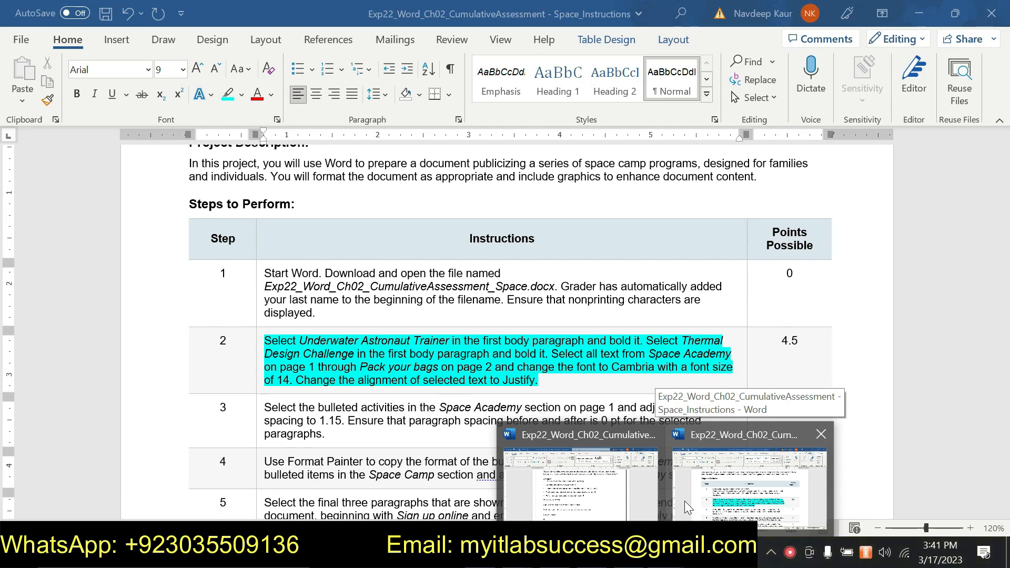
{"action": "left_click", "coordinate": [605, 489]}
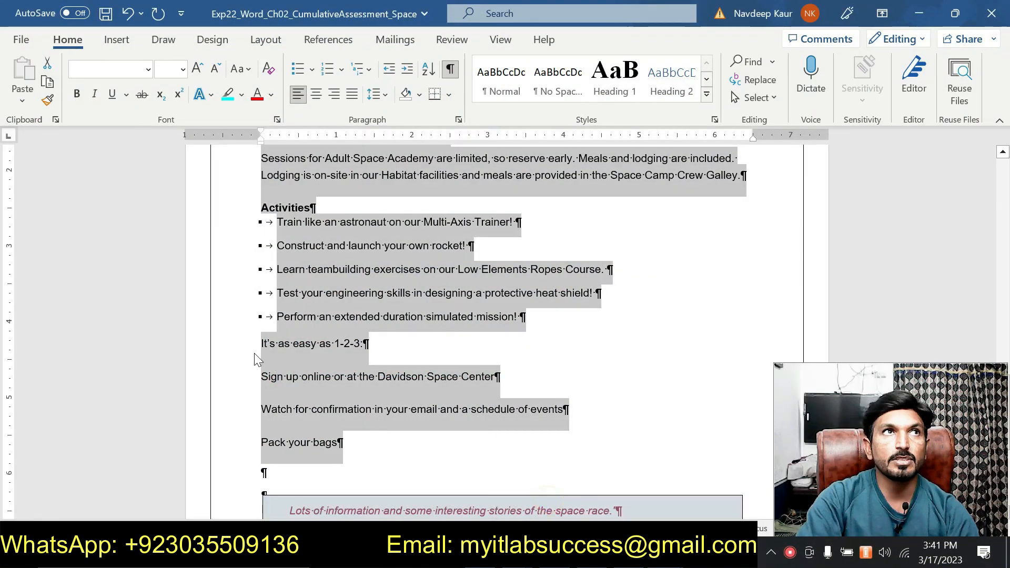
{"action": "left_click", "coordinate": [150, 70]}
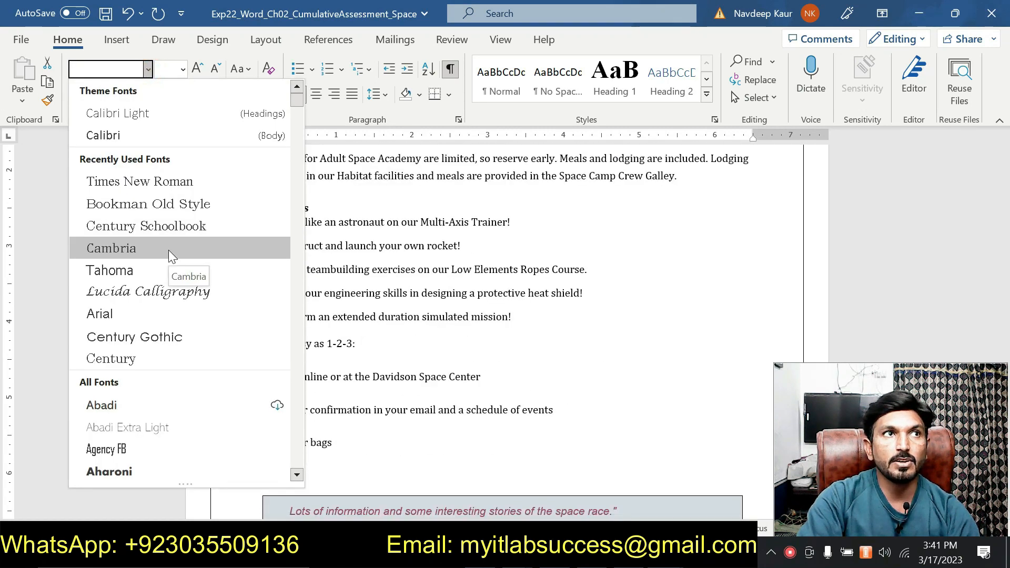
{"action": "left_click", "coordinate": [168, 251]}
{"action": "left_click", "coordinate": [183, 70]}
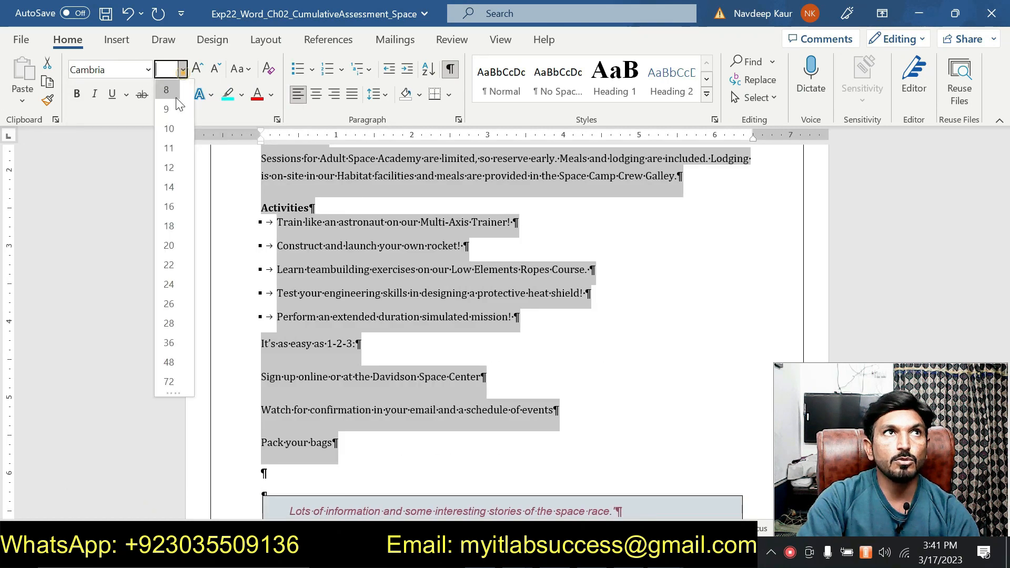
{"action": "left_click", "coordinate": [176, 187]}
- Recheck the step 2 instructions, then justify the selected text from Space Academy through Pack your bags
{"action": "scroll", "coordinate": [509, 383], "scroll_direction": "up", "scroll_amount": 20}
{"action": "scroll", "coordinate": [439, 375], "scroll_direction": "up", "scroll_amount": 3}
{"action": "left_click", "coordinate": [578, 554]}
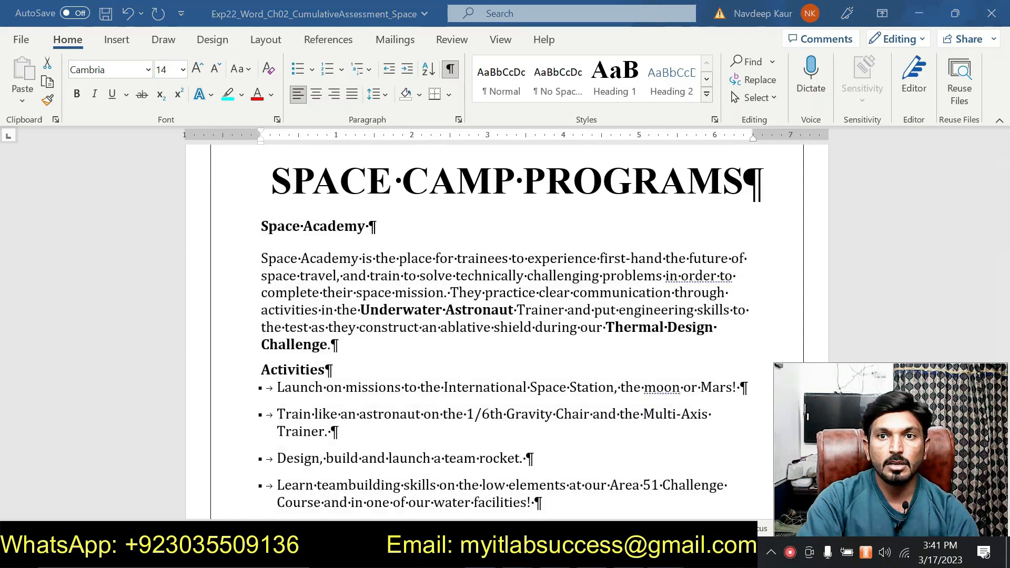
{"action": "left_click", "coordinate": [702, 500]}
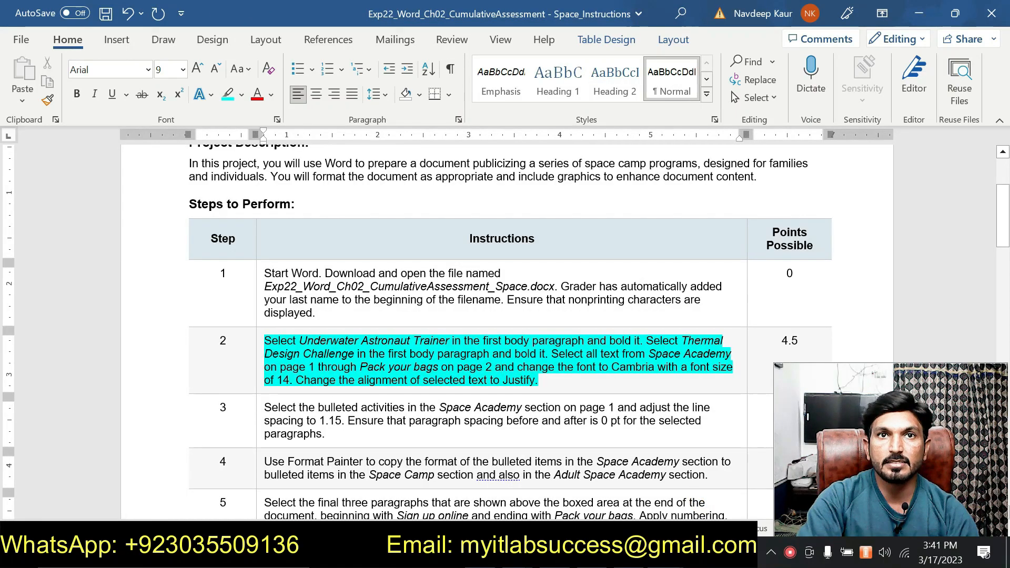
{"action": "left_click", "coordinate": [665, 554]}
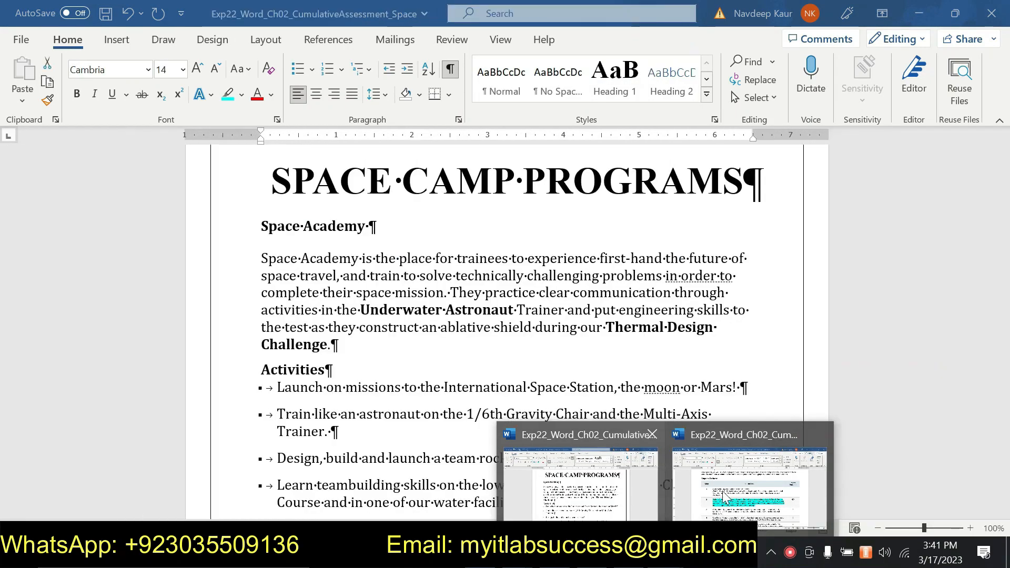
{"action": "left_click", "coordinate": [579, 484]}
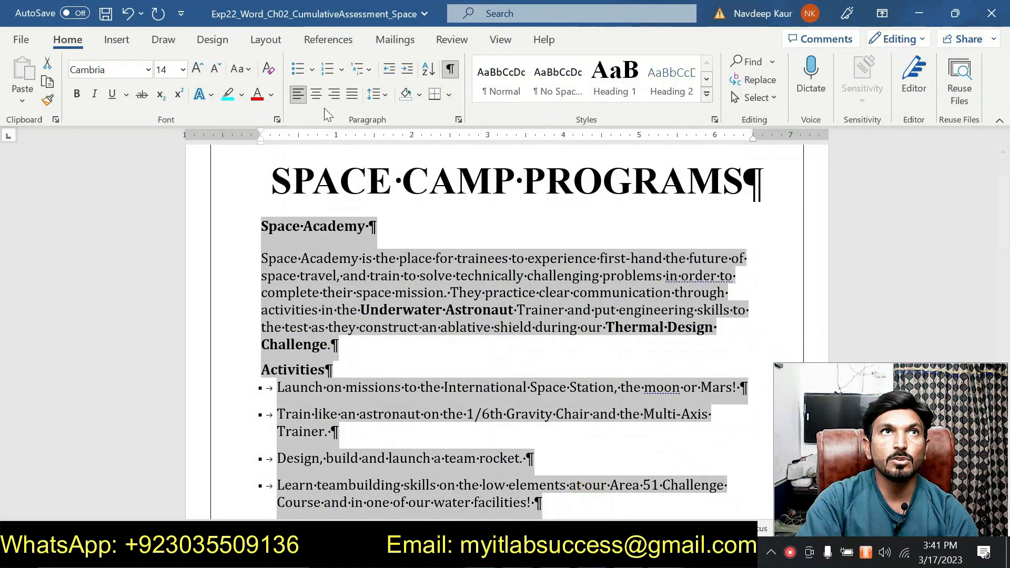
{"action": "left_click", "coordinate": [352, 95]}
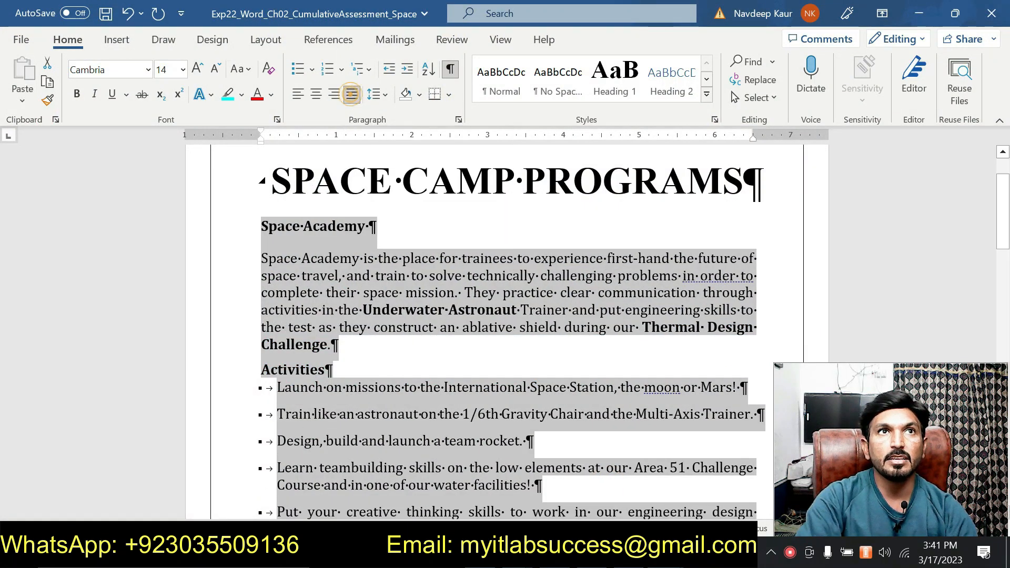
- Switch to the instructions document and remove the highlight from the step 2 instruction
{"action": "left_click", "coordinate": [437, 395]}
{"action": "mouse_move", "coordinate": [631, 555]}
{"action": "left_click", "coordinate": [680, 495]}
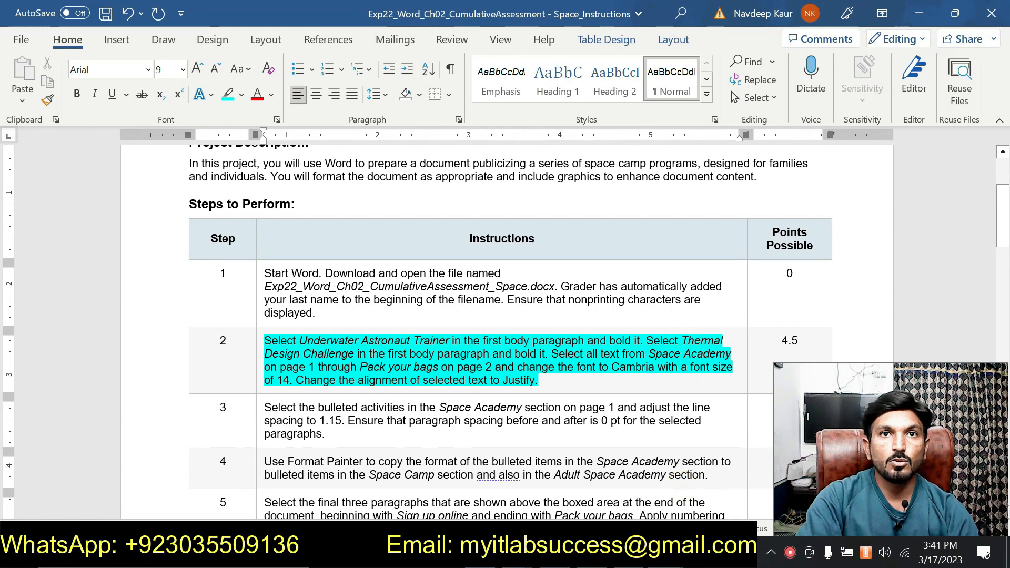
{"action": "triple_click", "coordinate": [562, 380]}
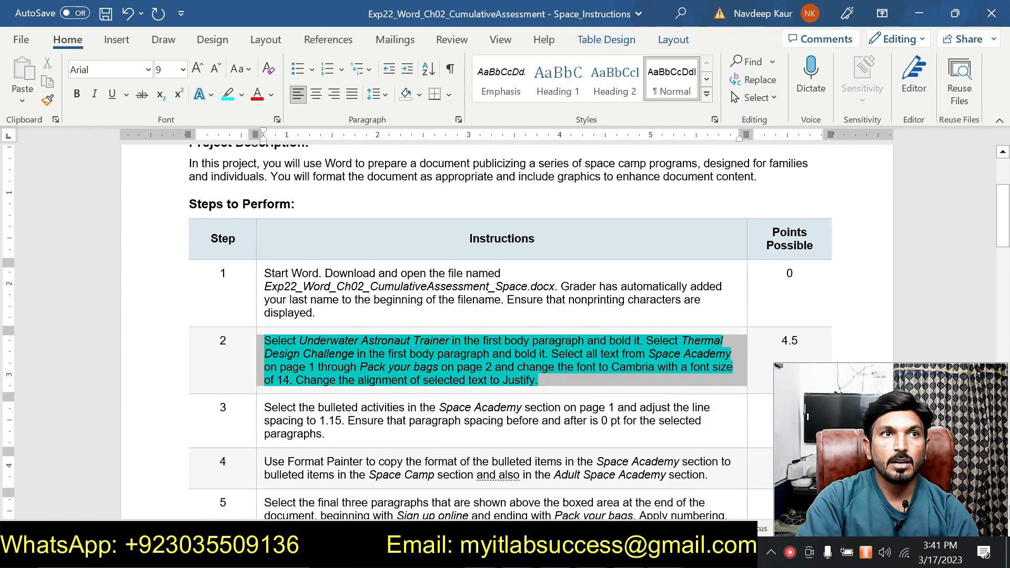
{"action": "left_click", "coordinate": [333, 316]}
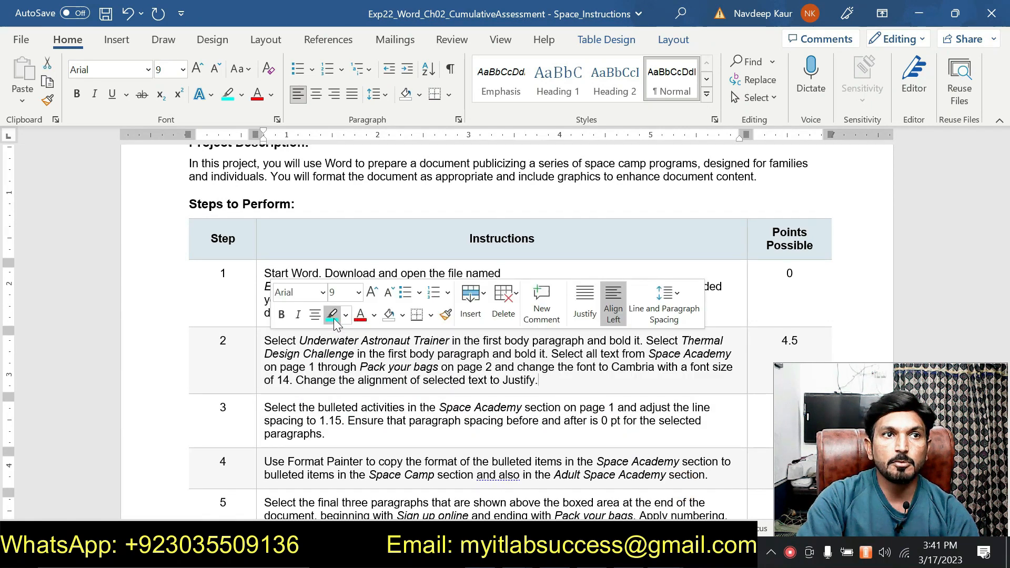
- Highlight the step 3 instruction and return to the Space Camp Programs document
{"action": "scroll", "coordinate": [333, 316], "scroll_direction": "down", "scroll_amount": 3}
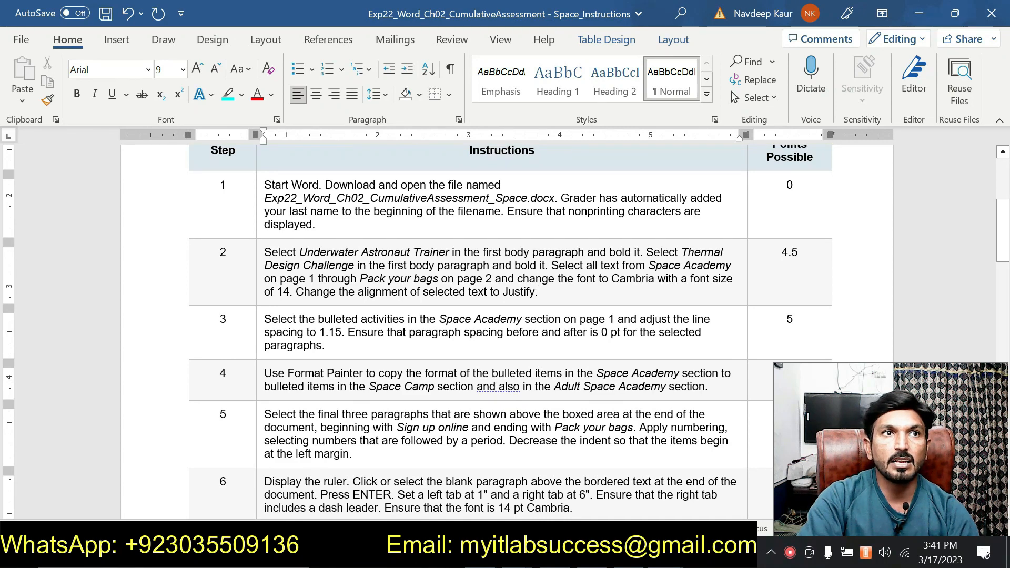
{"action": "triple_click", "coordinate": [328, 346]}
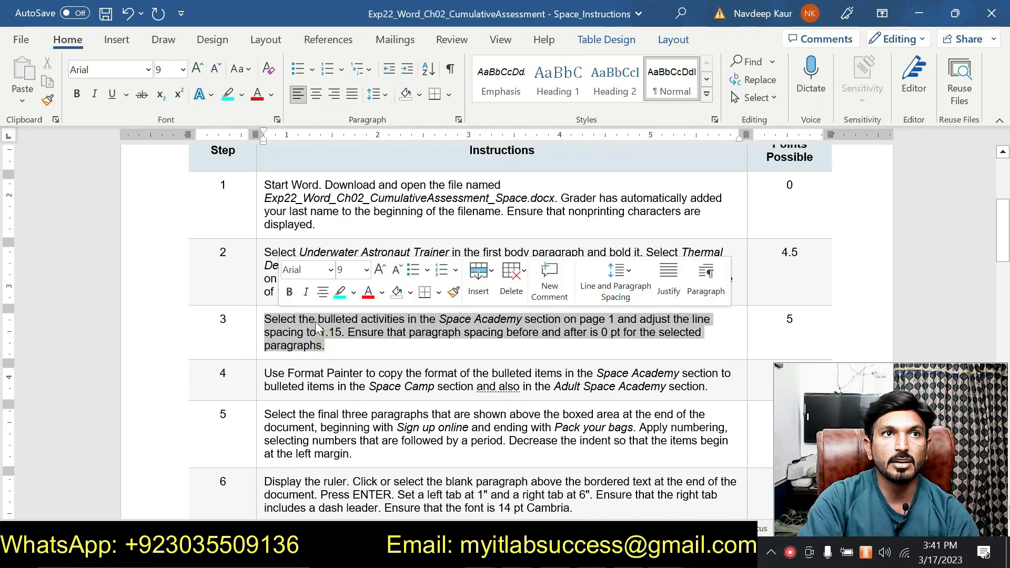
{"action": "left_click", "coordinate": [339, 293]}
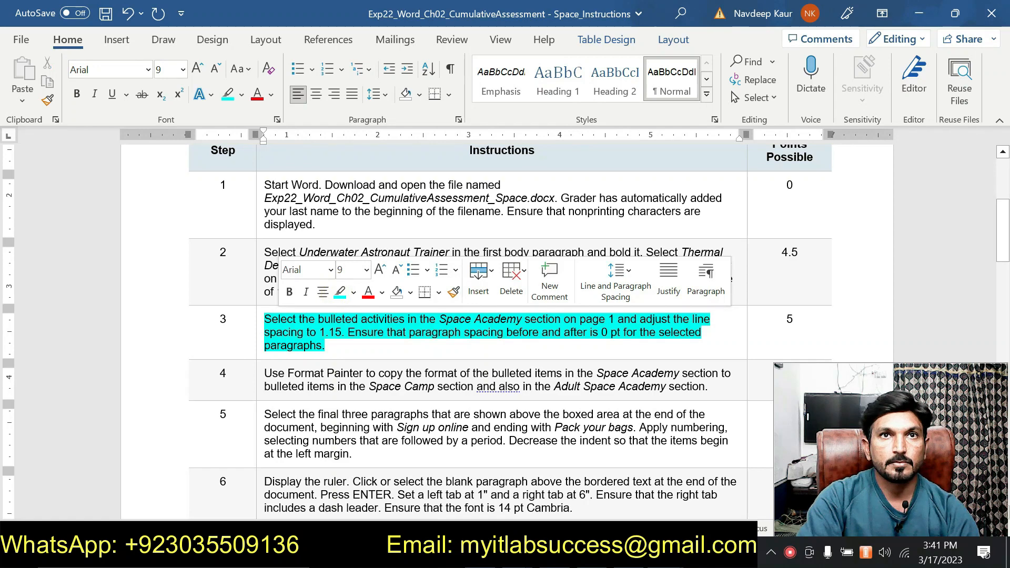
{"action": "left_click", "coordinate": [371, 349]}
{"action": "mouse_move", "coordinate": [665, 553]}
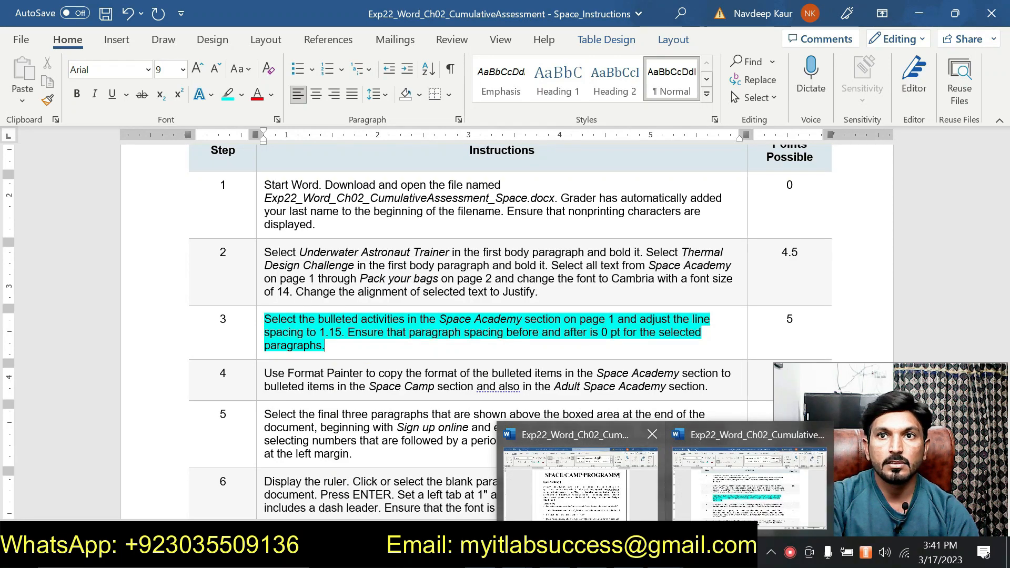
{"action": "left_click", "coordinate": [613, 474]}
- Select the bulleted activities in the Space Academy section and set their line spacing to 1.15
{"action": "scroll", "coordinate": [614, 473], "scroll_direction": "down", "scroll_amount": 3}
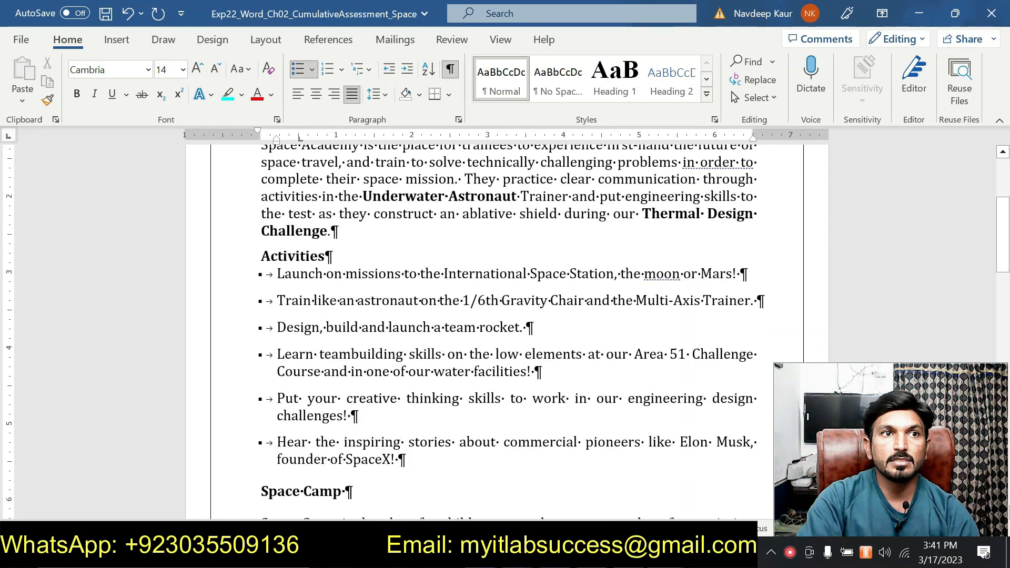
{"action": "scroll", "coordinate": [505, 315], "scroll_direction": "down", "scroll_amount": 1}
{"action": "left_click_drag", "start_coordinate": [434, 425], "coordinate": [277, 235]}
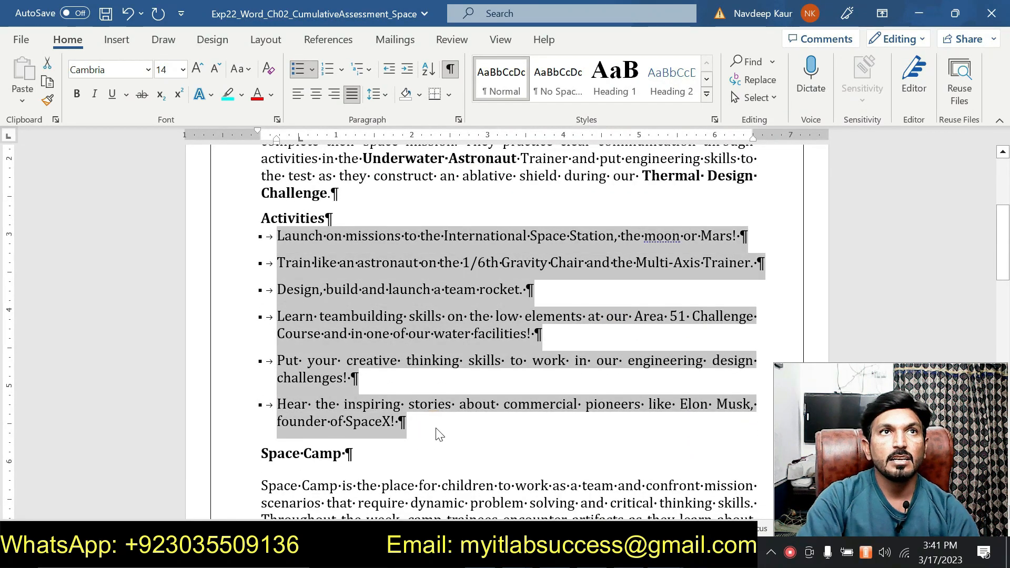
{"action": "left_click", "coordinate": [383, 97]}
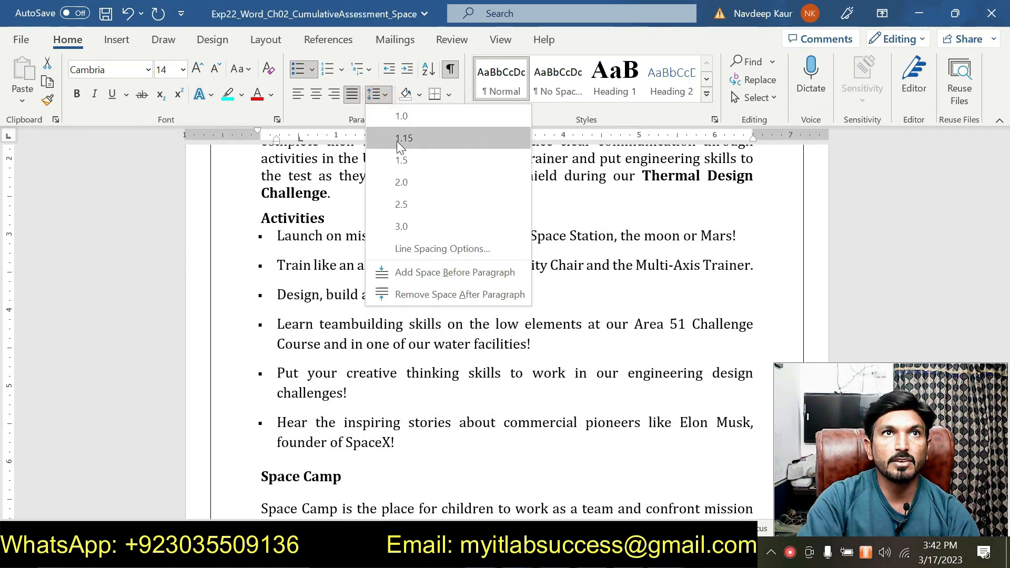
{"action": "left_click", "coordinate": [398, 139]}
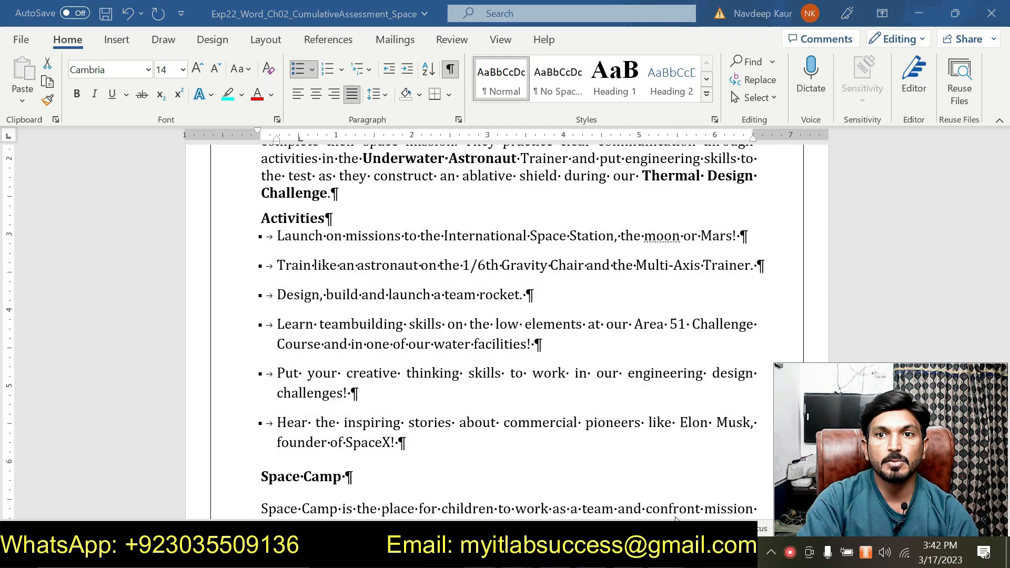
- Set the paragraph spacing after the selected bulleted activities to 0 pt, keeping spacing before at 0 pt
{"action": "left_click", "coordinate": [703, 484]}
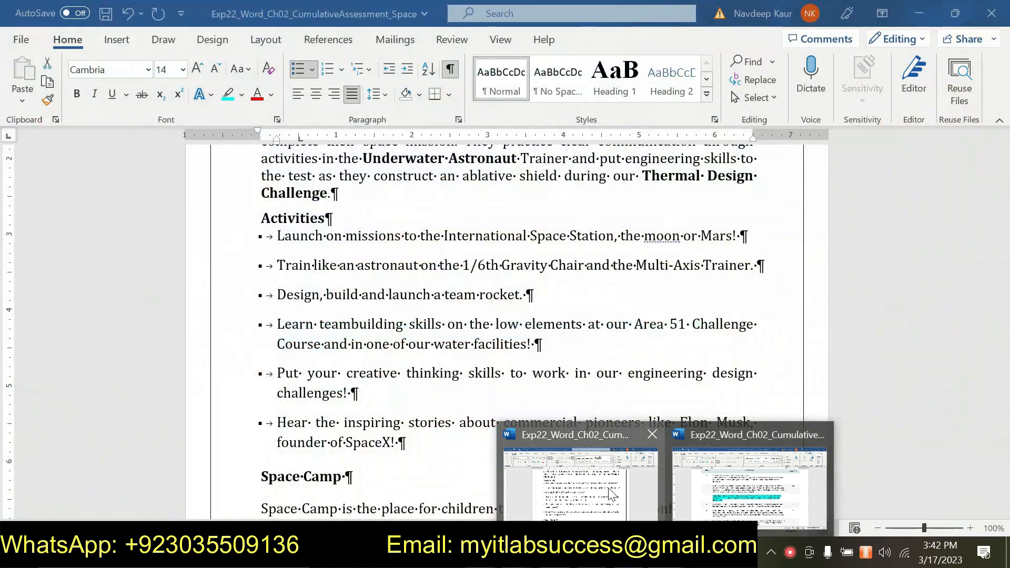
{"action": "left_click", "coordinate": [608, 486]}
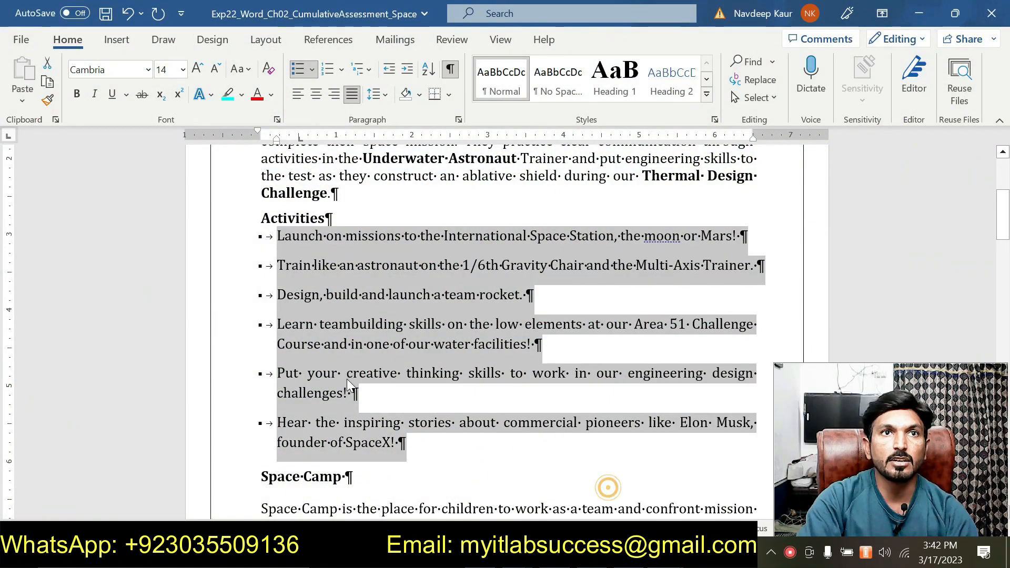
{"action": "left_click", "coordinate": [458, 120]}
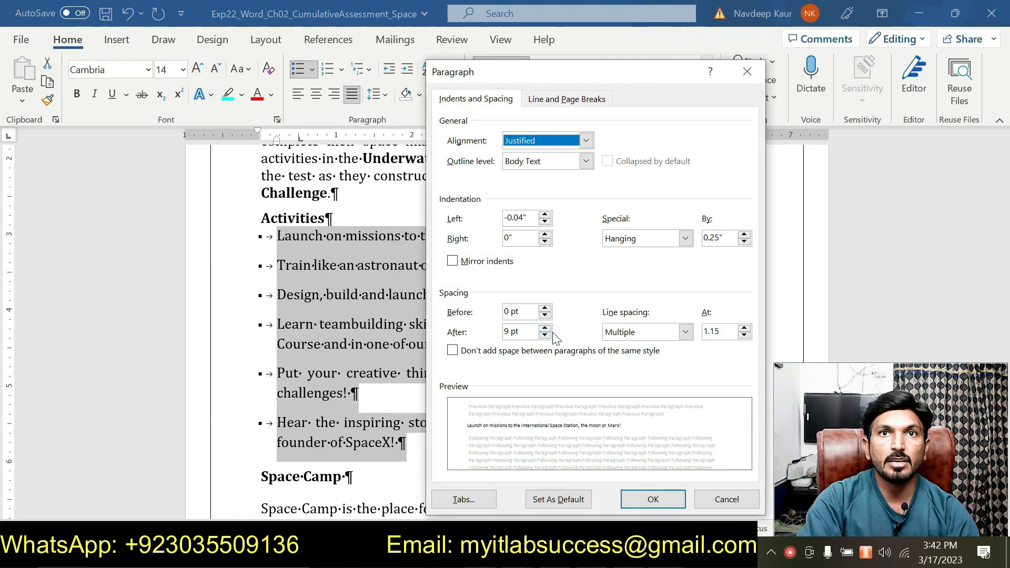
{"action": "left_click", "coordinate": [544, 335]}
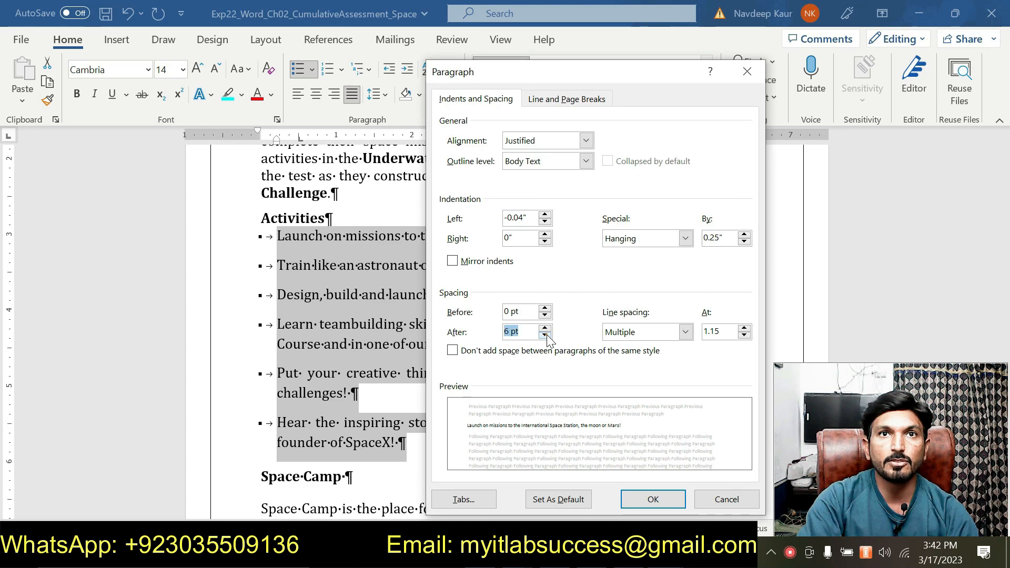
{"action": "left_click", "coordinate": [545, 335]}
{"action": "left_click", "coordinate": [708, 500]}
{"action": "left_click", "coordinate": [665, 552]}
{"action": "mouse_move", "coordinate": [707, 494]}
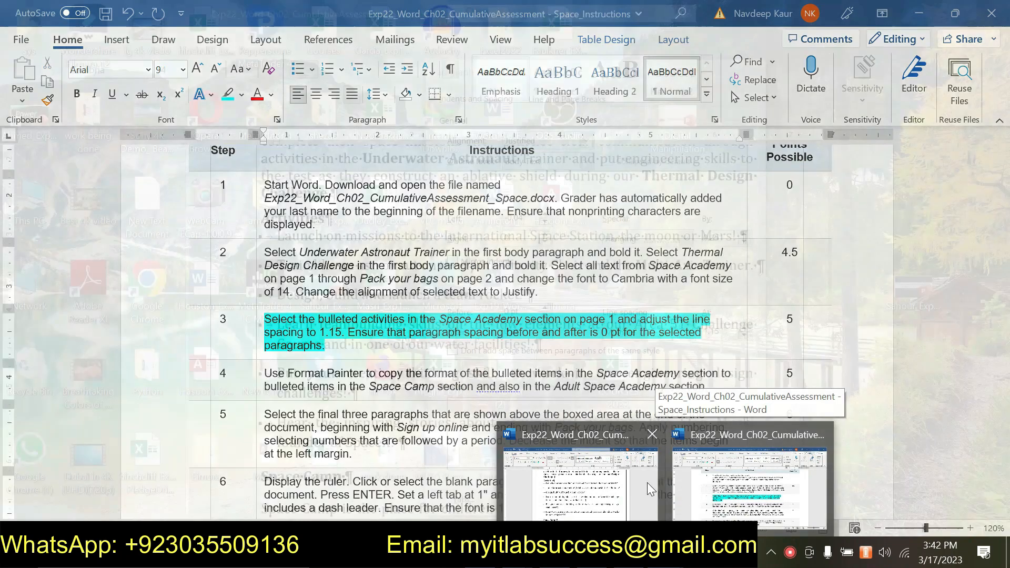
{"action": "left_click", "coordinate": [637, 483]}
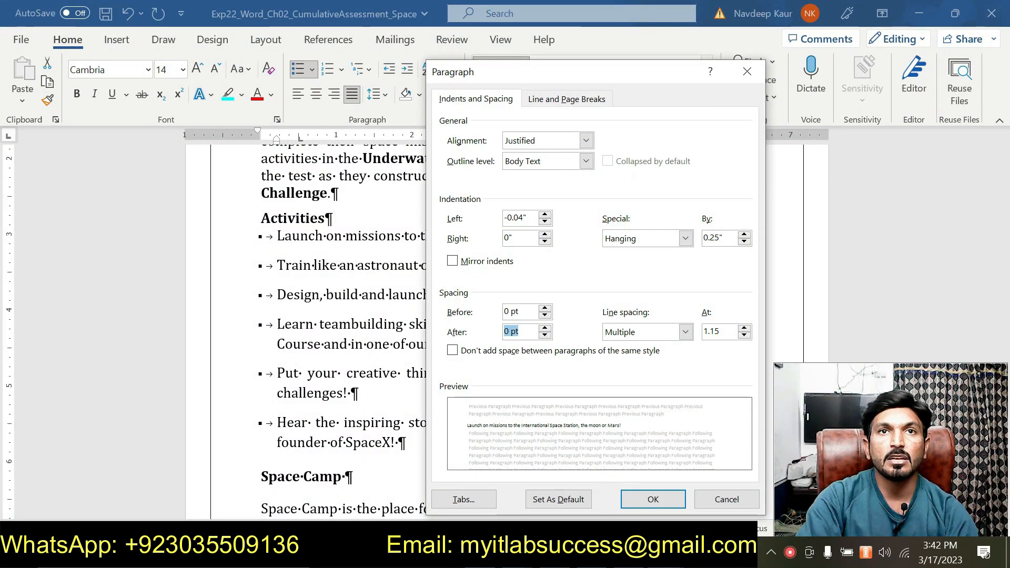
{"action": "left_click", "coordinate": [631, 503]}
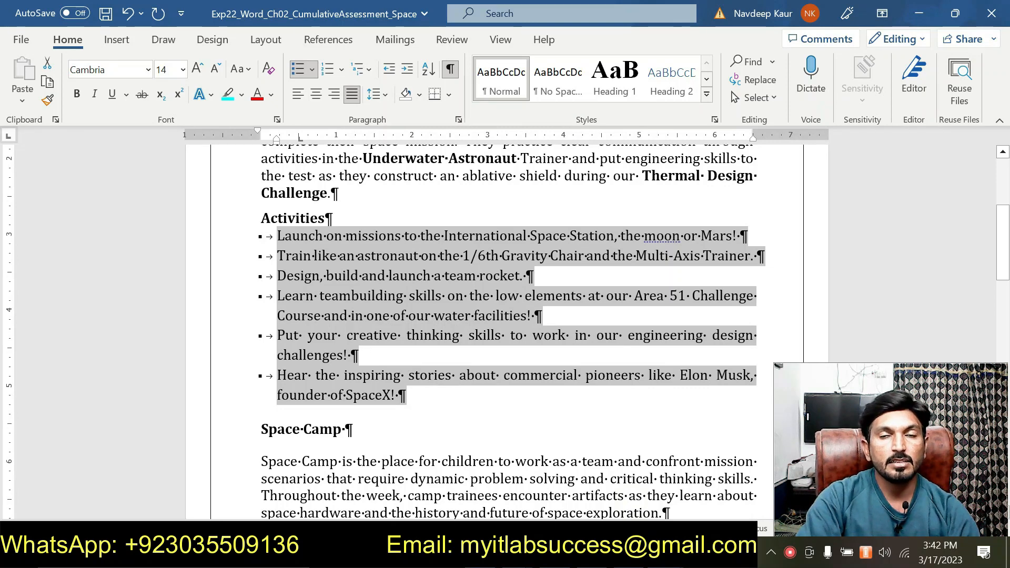
- Switch to the instructions document and remove the highlight from the step 3 instruction
{"action": "left_click", "coordinate": [697, 491]}
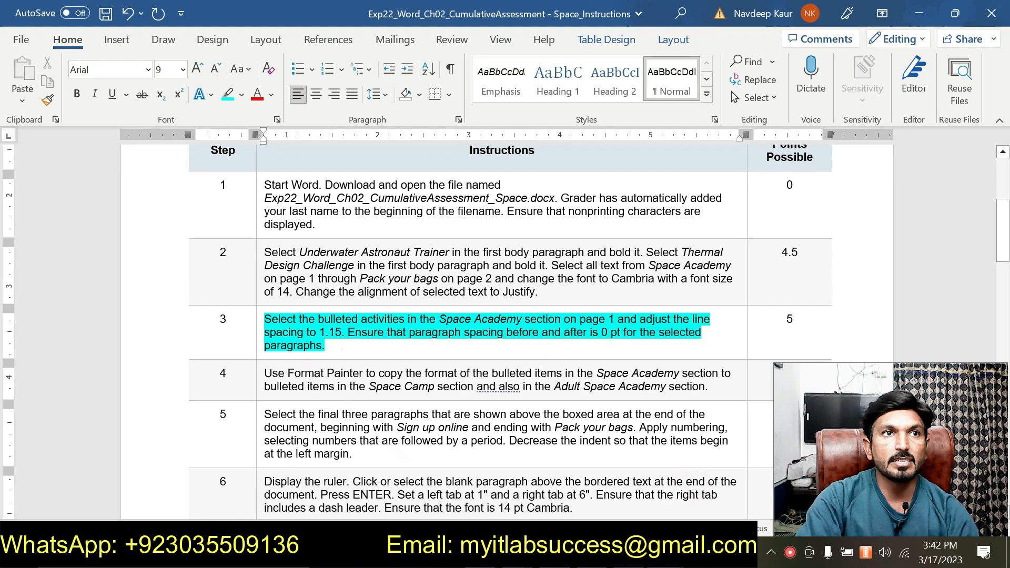
{"action": "left_click_drag", "start_coordinate": [340, 348], "coordinate": [328, 311]}
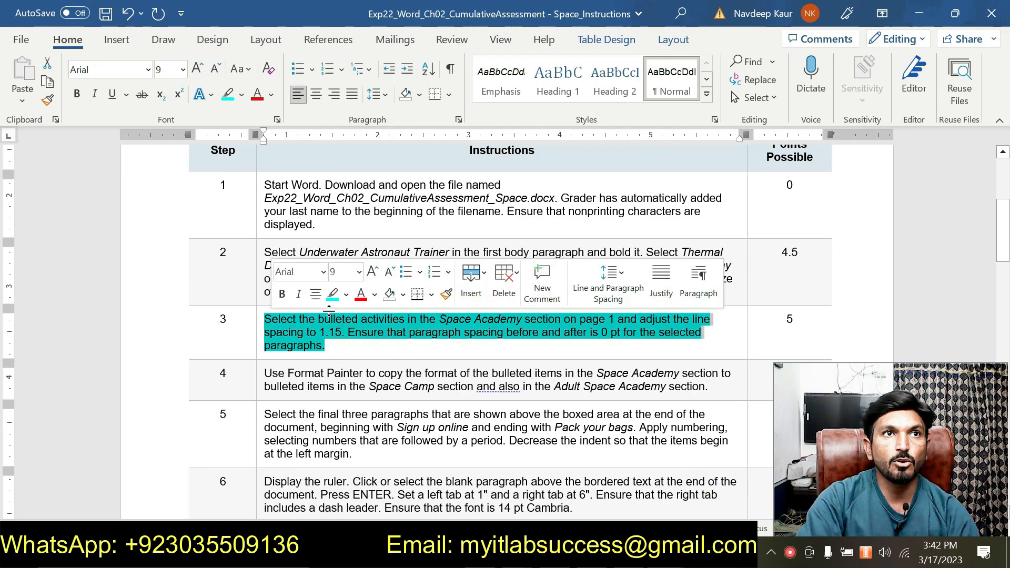
{"action": "left_click", "coordinate": [331, 300]}
- Highlight the step 4 instruction about using Format Painter on the bulleted items
{"action": "scroll", "coordinate": [368, 361], "scroll_direction": "down", "scroll_amount": 1}
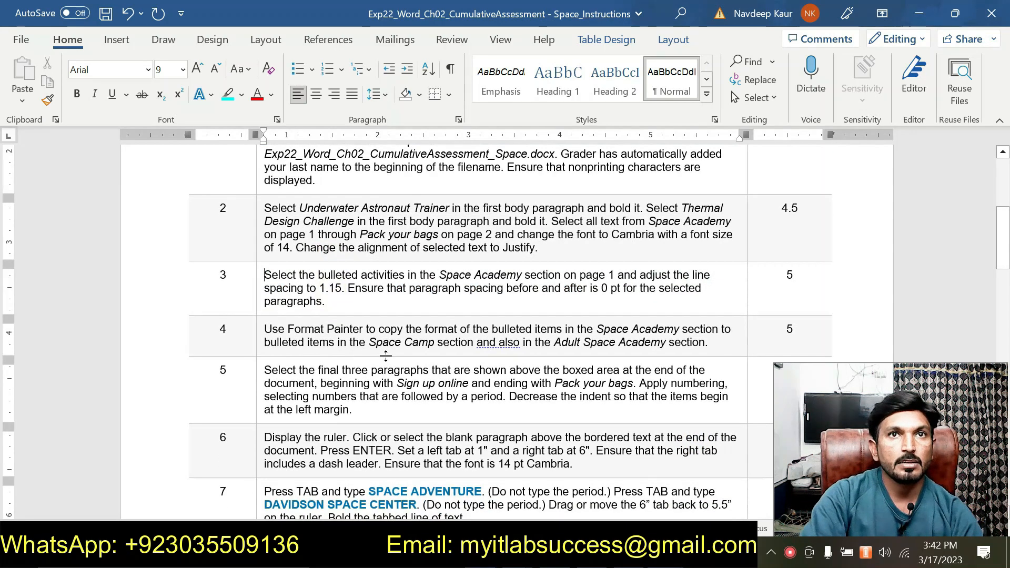
{"action": "scroll", "coordinate": [505, 331], "scroll_direction": "down", "scroll_amount": 1}
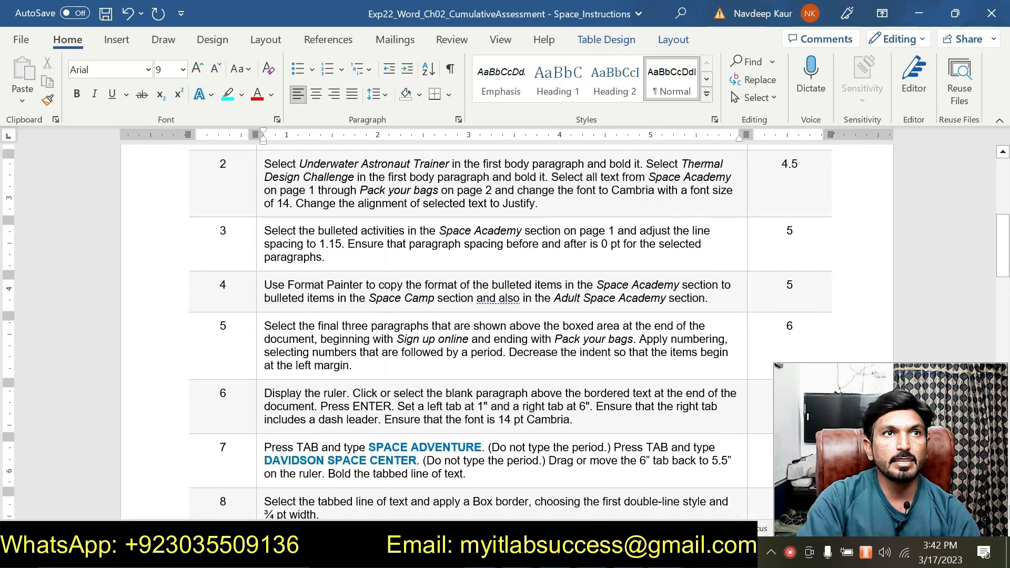
{"action": "left_click_drag", "start_coordinate": [264, 285], "coordinate": [705, 298]}
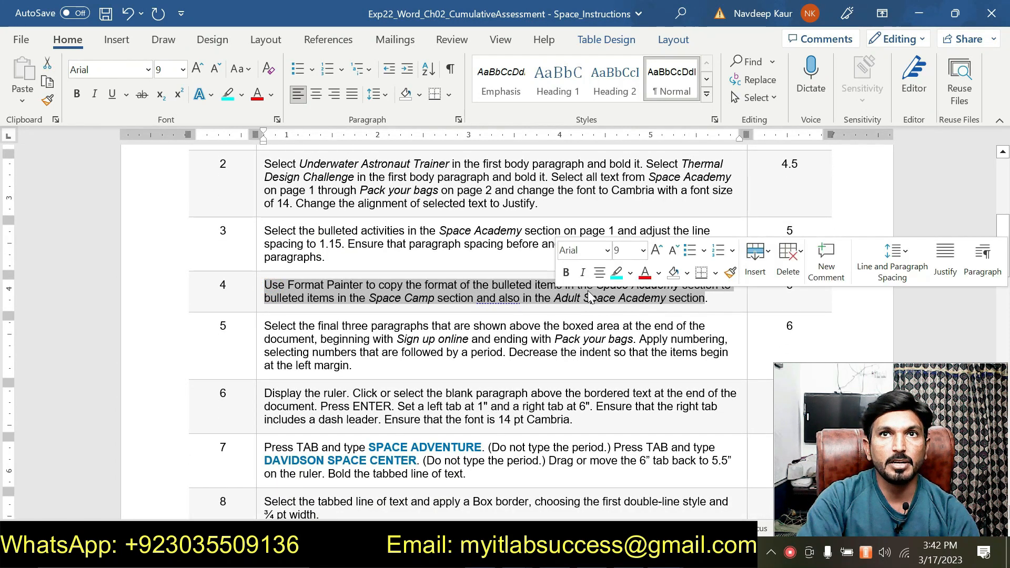
{"action": "left_click", "coordinate": [615, 272]}
{"action": "left_click", "coordinate": [570, 299]}
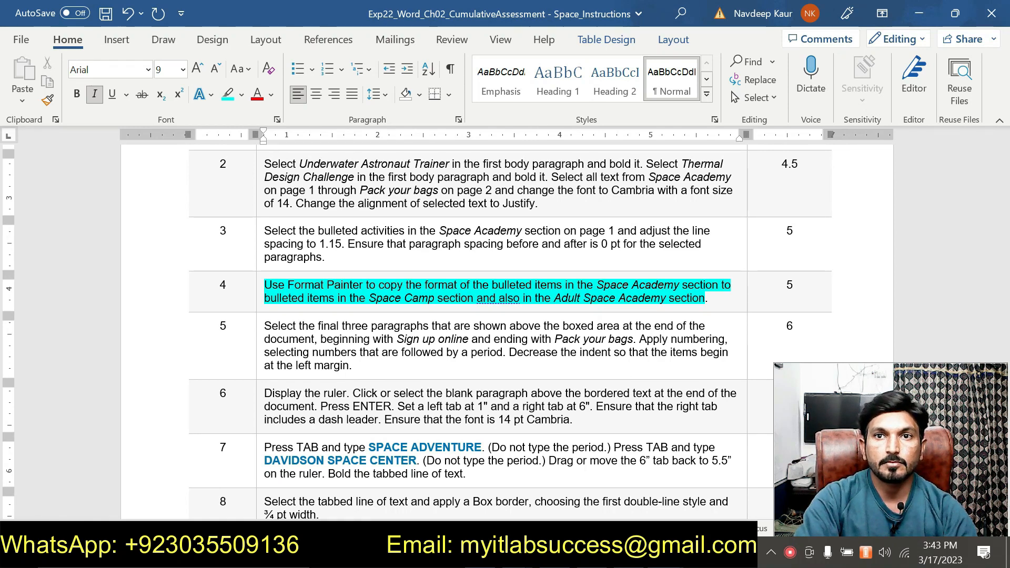
- Switch to the Space document and pick up the formatting of the selected Space Academy bullets with Format Painter
{"action": "left_click", "coordinate": [665, 552]}
{"action": "left_click", "coordinate": [603, 493]}
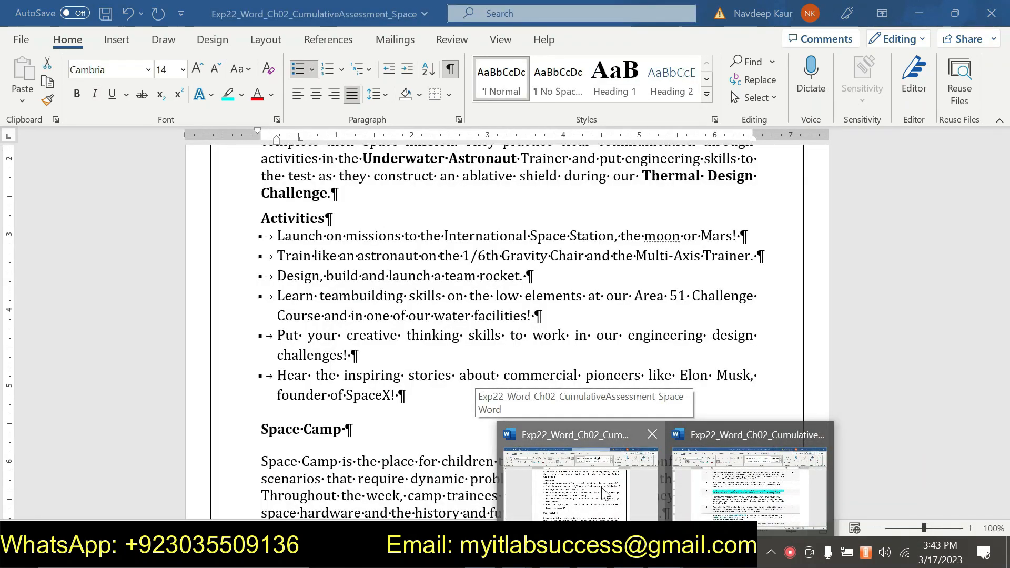
{"action": "scroll", "coordinate": [327, 272], "scroll_direction": "up", "scroll_amount": 4}
{"action": "scroll", "coordinate": [326, 330], "scroll_direction": "down", "scroll_amount": 2}
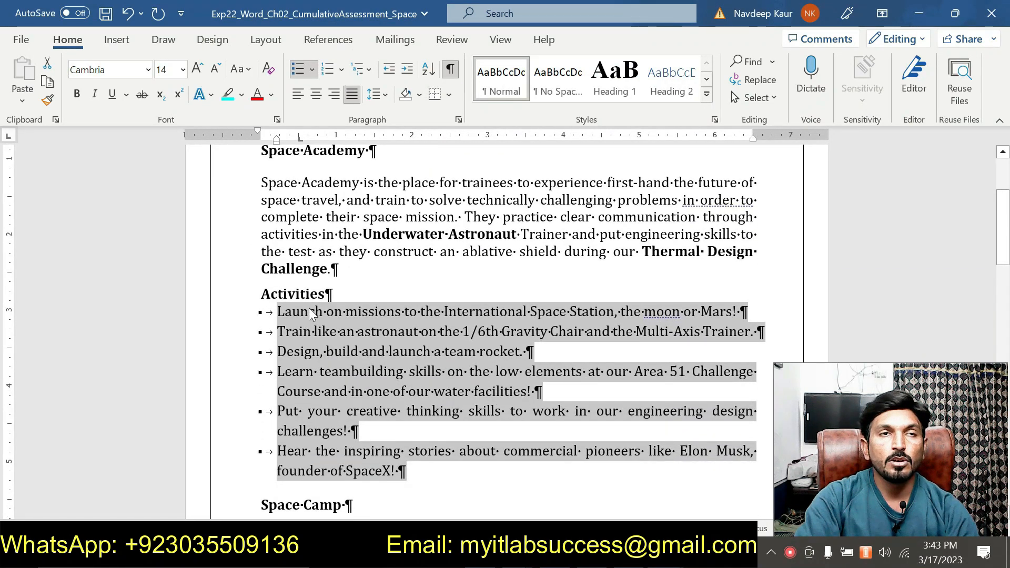
{"action": "left_click", "coordinate": [48, 99]}
- Apply the copied bullet formatting to the bulleted activities in the Space Camp section
{"action": "scroll", "coordinate": [396, 267], "scroll_direction": "down", "scroll_amount": 4}
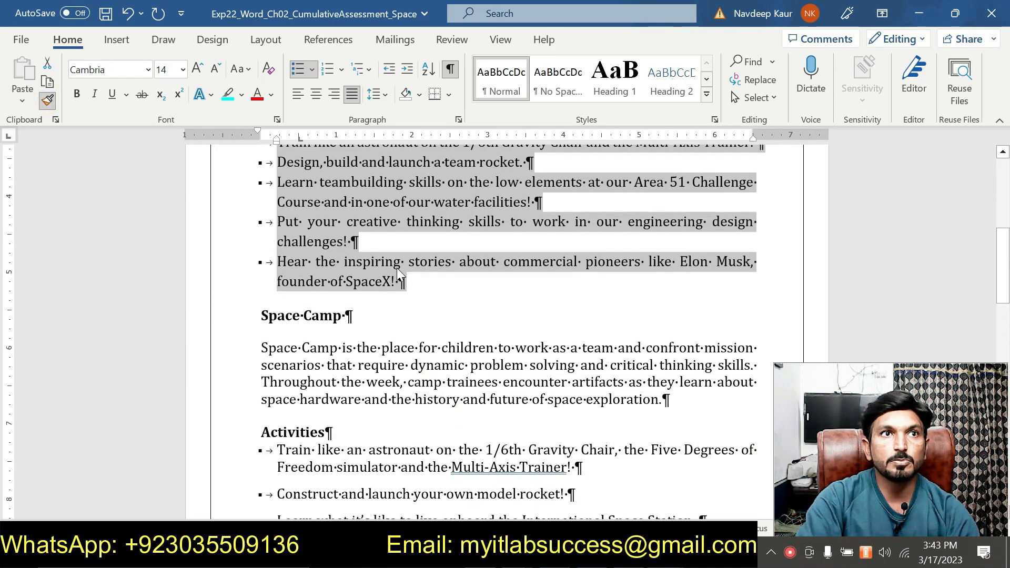
{"action": "scroll", "coordinate": [395, 267], "scroll_direction": "down", "scroll_amount": 3}
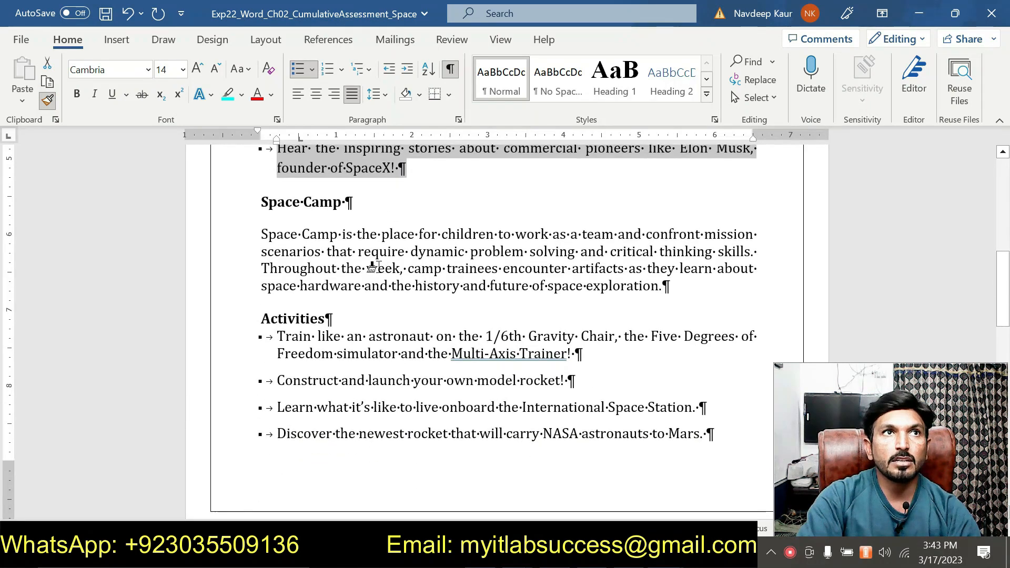
{"action": "scroll", "coordinate": [321, 278], "scroll_direction": "down", "scroll_amount": 6}
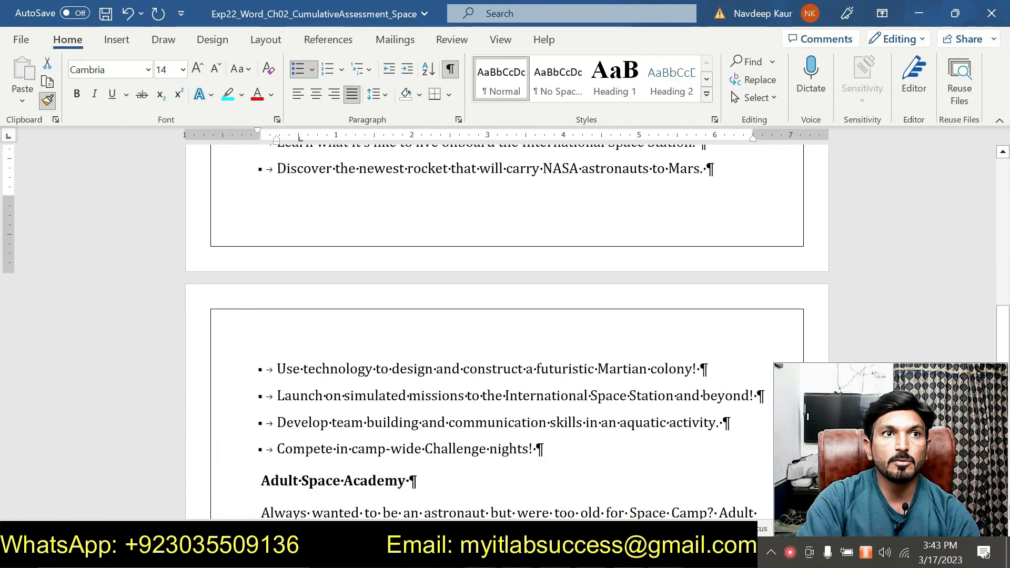
{"action": "scroll", "coordinate": [322, 295], "scroll_direction": "up", "scroll_amount": 2}
{"action": "scroll", "coordinate": [321, 295], "scroll_direction": "up", "scroll_amount": 2}
{"action": "scroll", "coordinate": [284, 217], "scroll_direction": "up", "scroll_amount": 3}
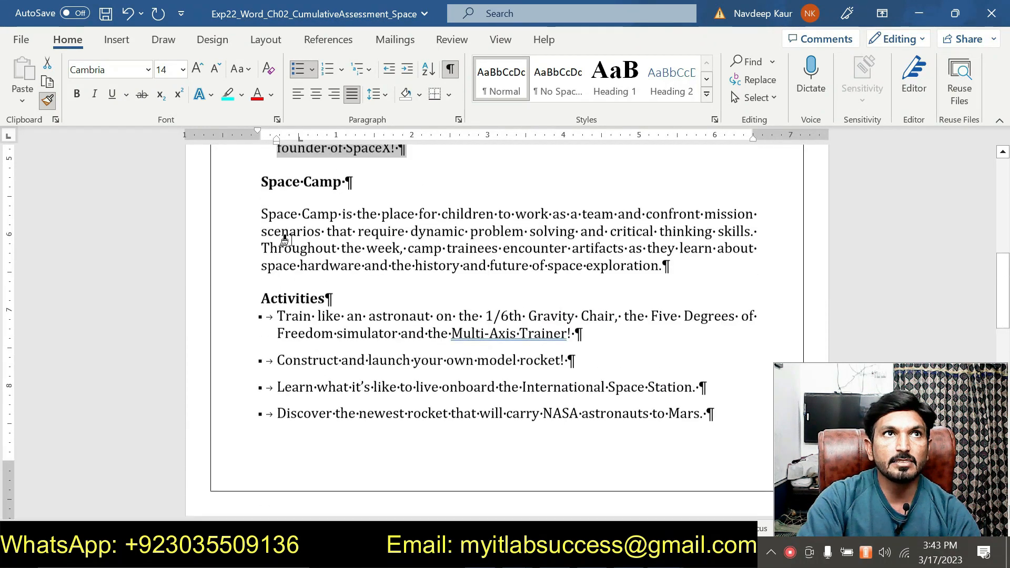
{"action": "scroll", "coordinate": [300, 321], "scroll_direction": "down", "scroll_amount": 1}
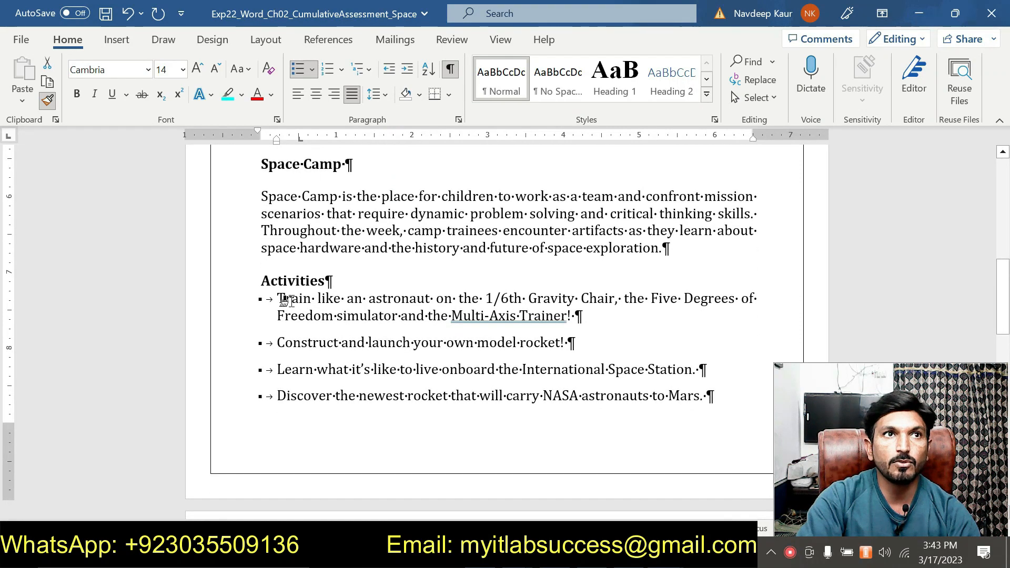
{"action": "mouse_move", "coordinate": [284, 304]}
{"action": "left_mouse_down"}
{"action": "mouse_move", "coordinate": [392, 419]}
{"action": "mouse_move", "coordinate": [446, 419]}
{"action": "mouse_move", "coordinate": [553, 373]}
{"action": "mouse_move", "coordinate": [557, 450]}
{"action": "left_mouse_up"}
- Scroll through the Space Camp and Adult Space Academy bullet lists to examine their formatting
{"action": "scroll", "coordinate": [392, 420], "scroll_direction": "down", "scroll_amount": 3}
{"action": "scroll", "coordinate": [447, 419], "scroll_direction": "down", "scroll_amount": 2}
{"action": "scroll", "coordinate": [383, 375], "scroll_direction": "up", "scroll_amount": 7}
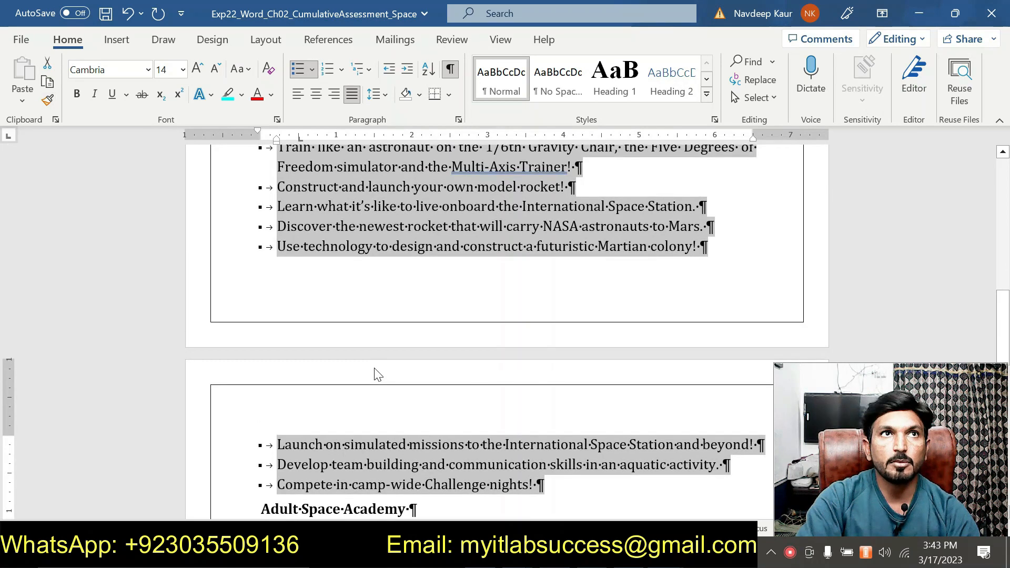
{"action": "scroll", "coordinate": [386, 364], "scroll_direction": "down", "scroll_amount": 10}
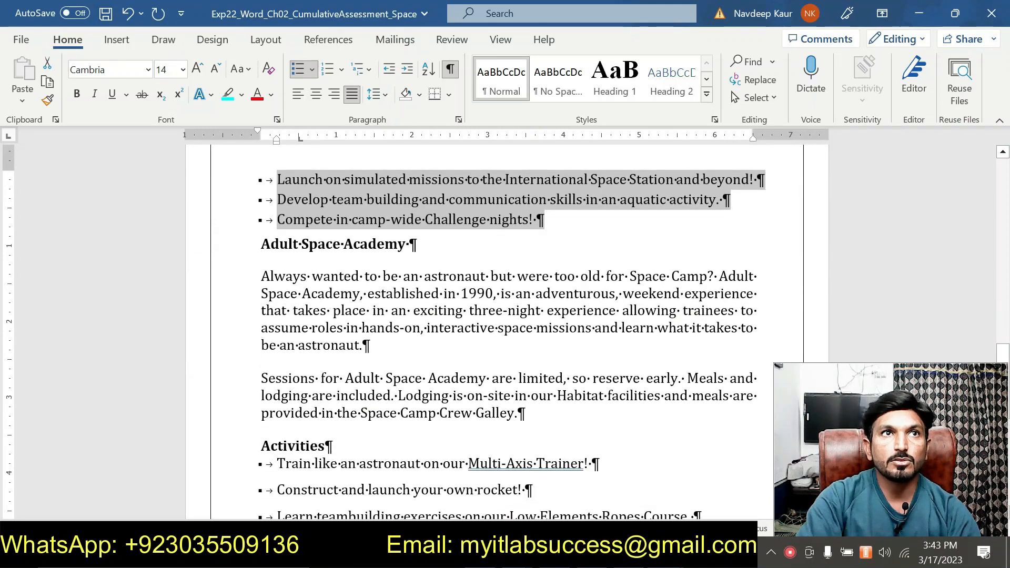
{"action": "scroll", "coordinate": [505, 326], "scroll_direction": "down", "scroll_amount": 3}
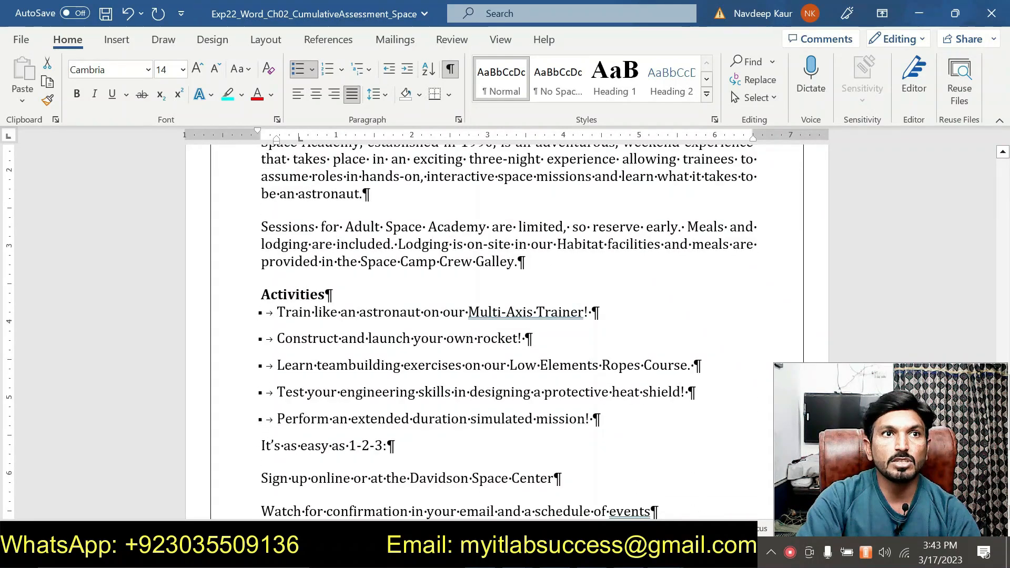
{"action": "scroll", "coordinate": [395, 413], "scroll_direction": "up", "scroll_amount": 12}
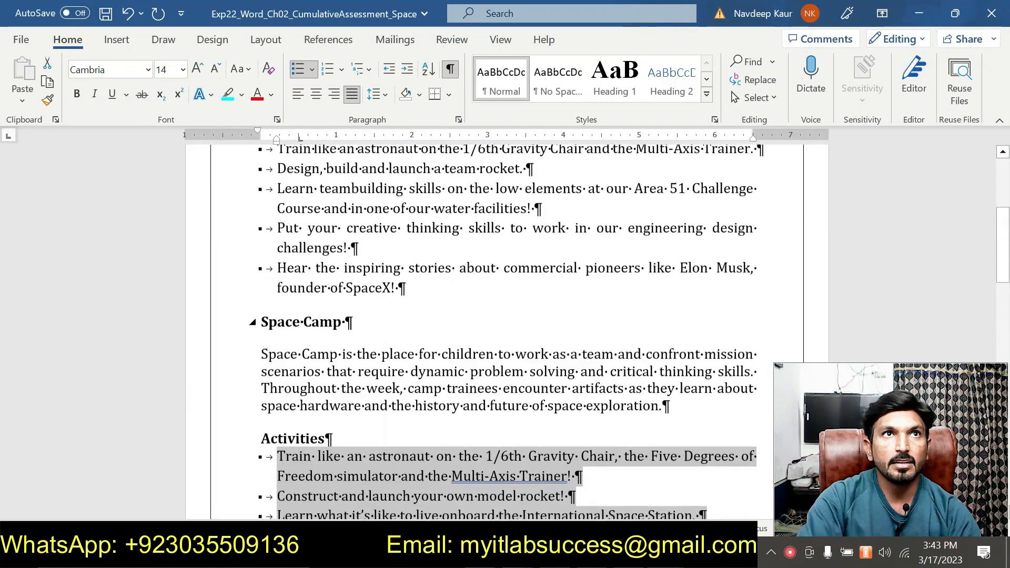
{"action": "scroll", "coordinate": [505, 326], "scroll_direction": "up", "scroll_amount": 2}
{"action": "scroll", "coordinate": [505, 326], "scroll_direction": "down", "scroll_amount": 2}
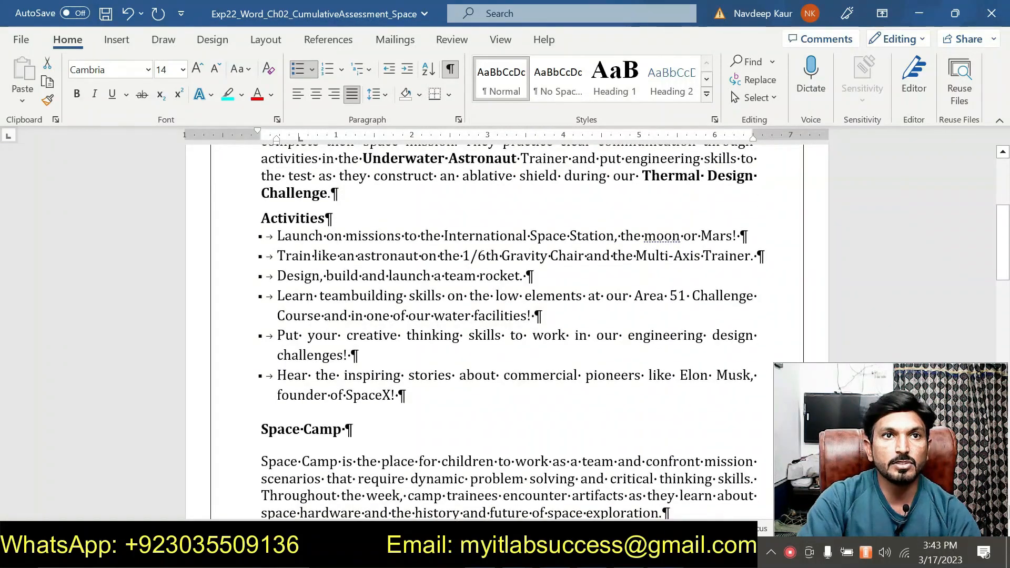
- Copy the Space Academy bullet formatting with Format Painter onto the Adult Space Academy bullets through Pack your bags
{"action": "left_click_drag", "start_coordinate": [414, 389], "coordinate": [277, 236]}
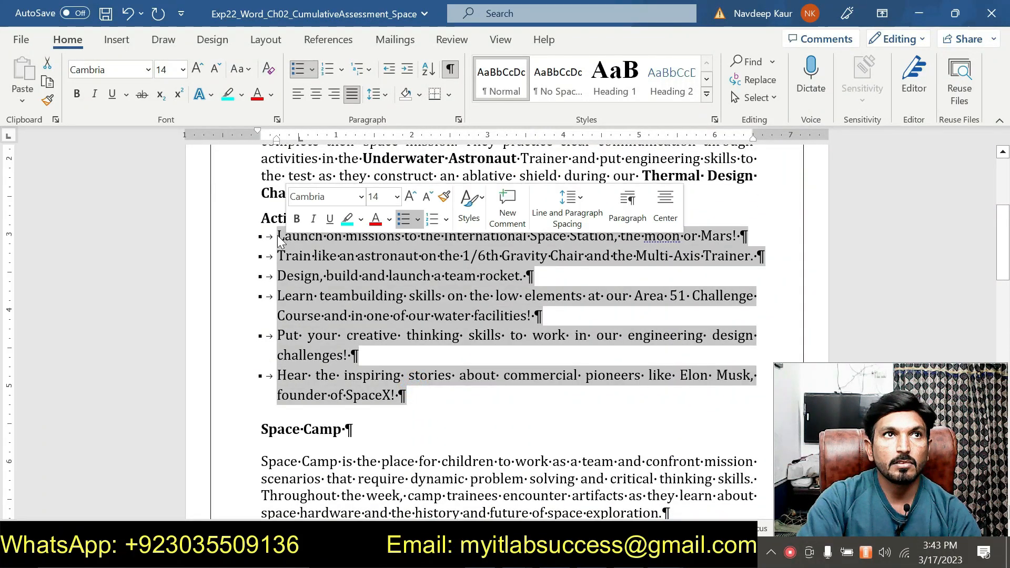
{"action": "left_click", "coordinate": [46, 100]}
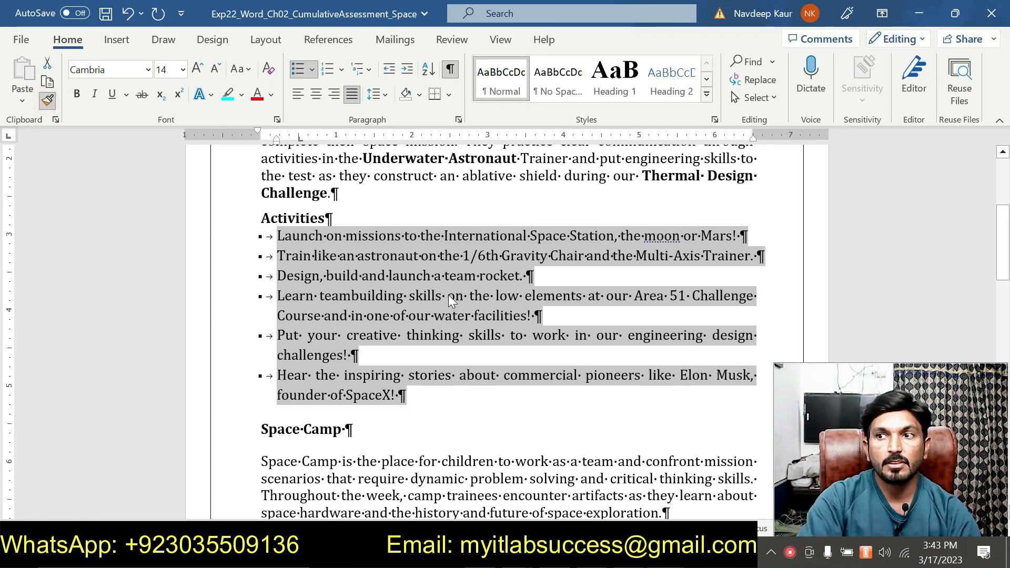
{"action": "scroll", "coordinate": [448, 294], "scroll_direction": "down", "scroll_amount": 8}
{"action": "scroll", "coordinate": [444, 295], "scroll_direction": "down", "scroll_amount": 10}
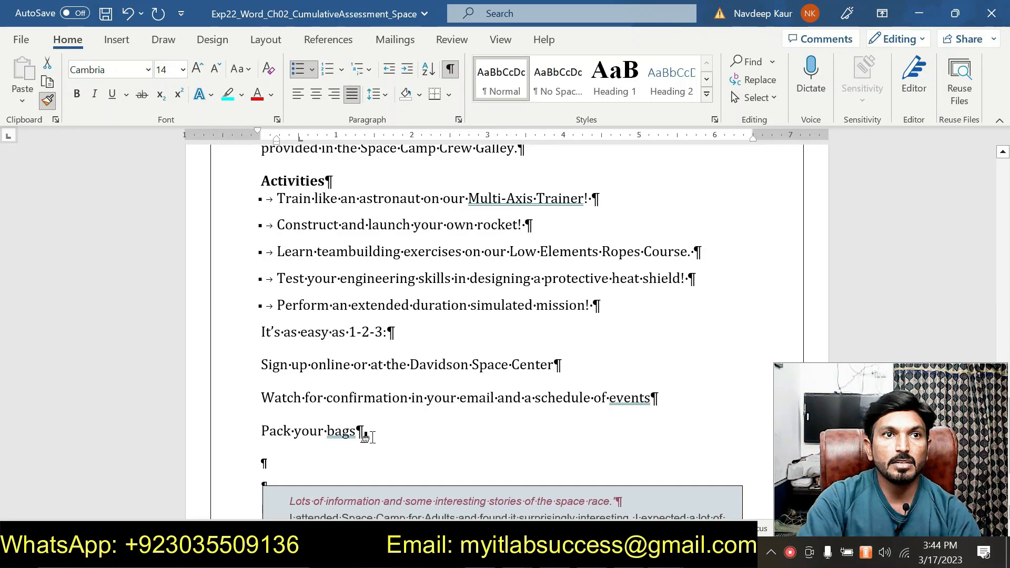
{"action": "mouse_move", "coordinate": [363, 430]}
{"action": "left_mouse_down"}
{"action": "mouse_move", "coordinate": [276, 224]}
{"action": "mouse_move", "coordinate": [277, 198]}
{"action": "left_mouse_up"}
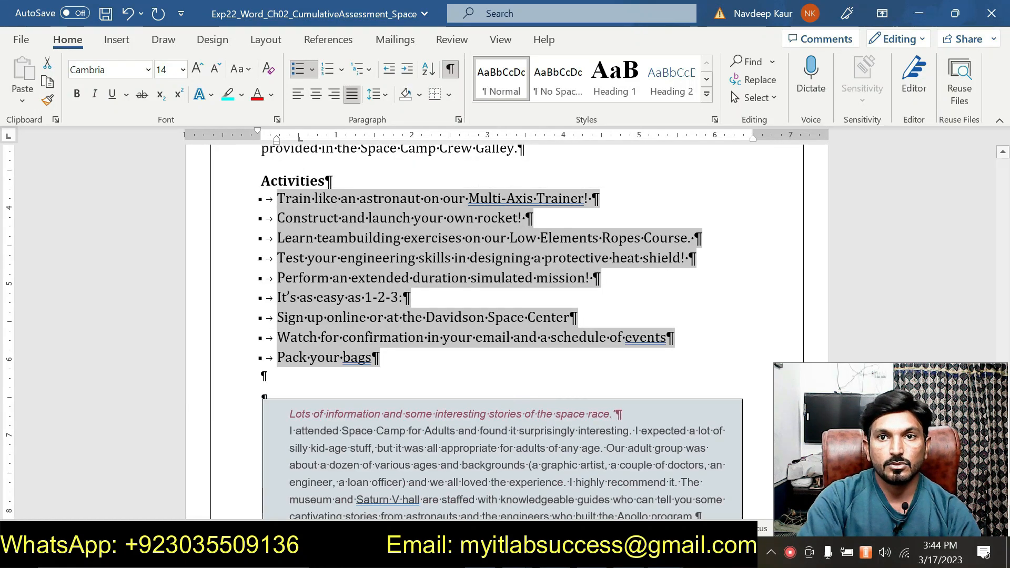
- In the instructions document, remove the highlight from the step 4 instruction and highlight the step 5 instruction
{"action": "left_click", "coordinate": [701, 494]}
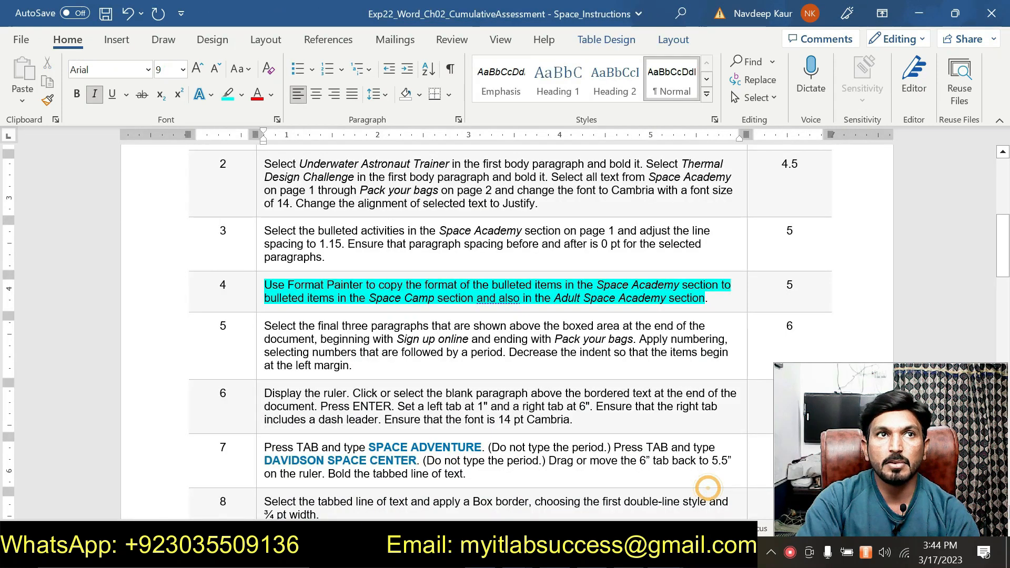
{"action": "left_click_drag", "start_coordinate": [708, 298], "coordinate": [264, 285]}
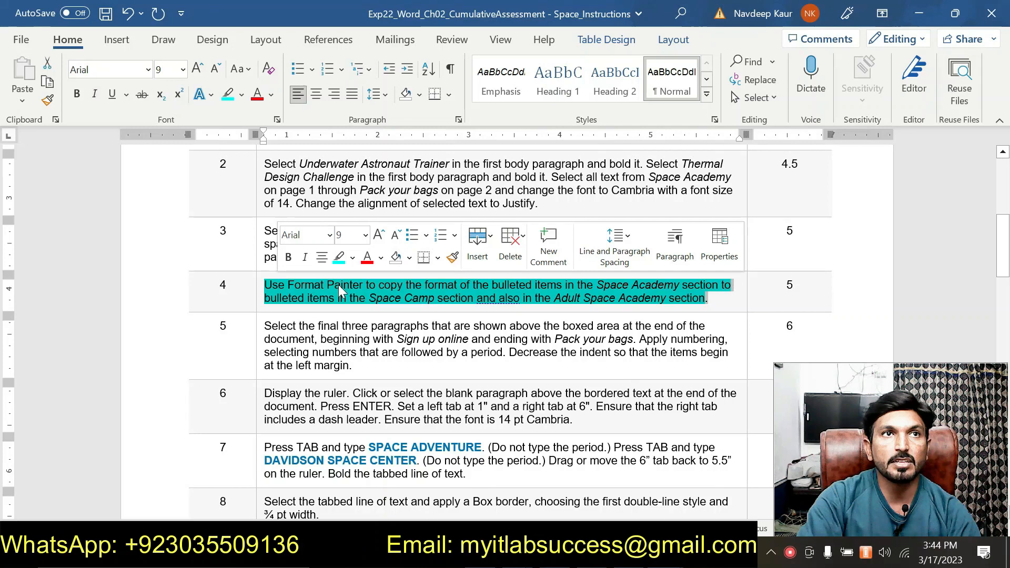
{"action": "left_click", "coordinate": [337, 260]}
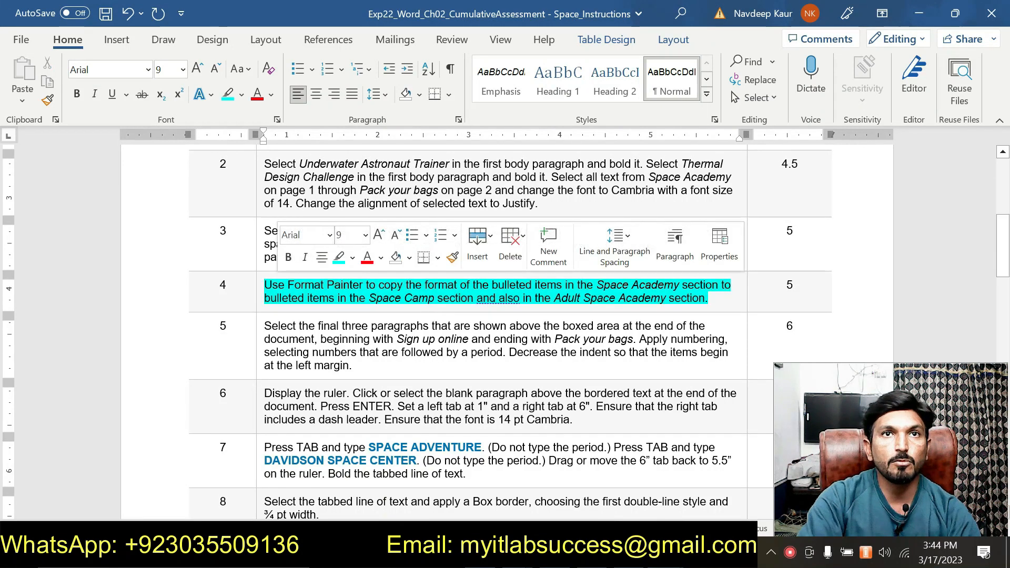
{"action": "left_click_drag", "start_coordinate": [369, 298], "coordinate": [264, 284]}
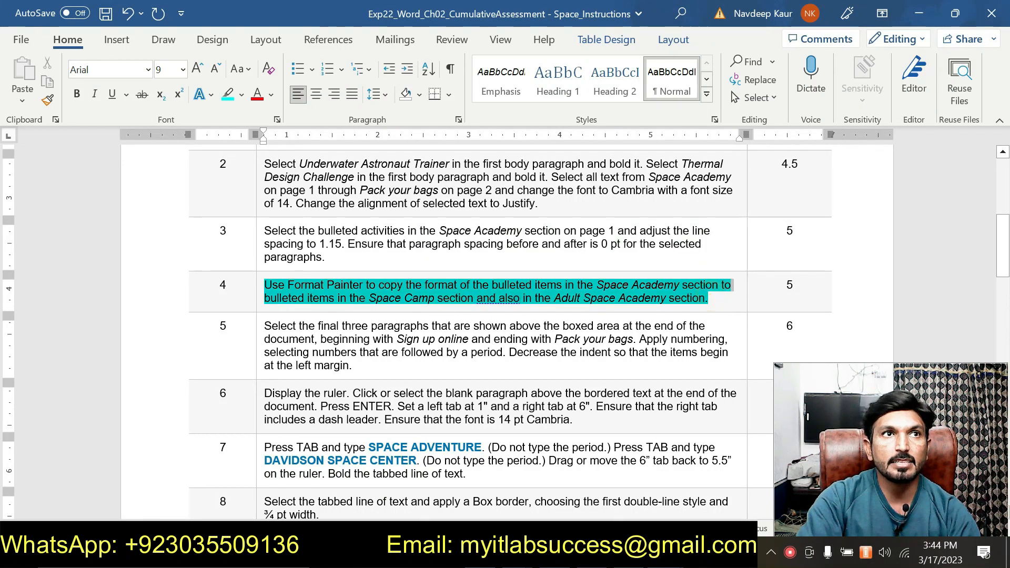
{"action": "left_click", "coordinate": [334, 263]}
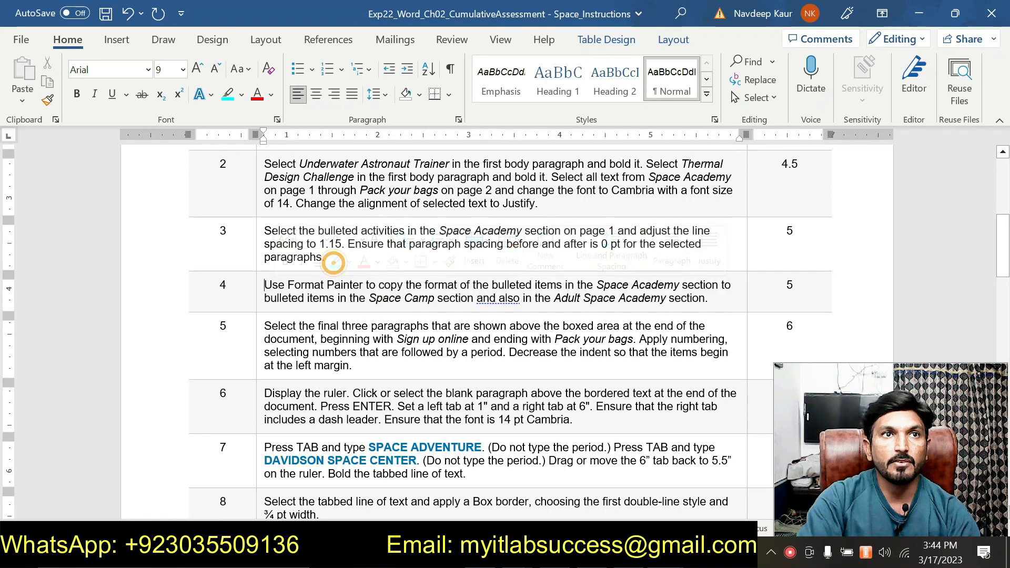
{"action": "left_click_drag", "start_coordinate": [373, 367], "coordinate": [264, 326]}
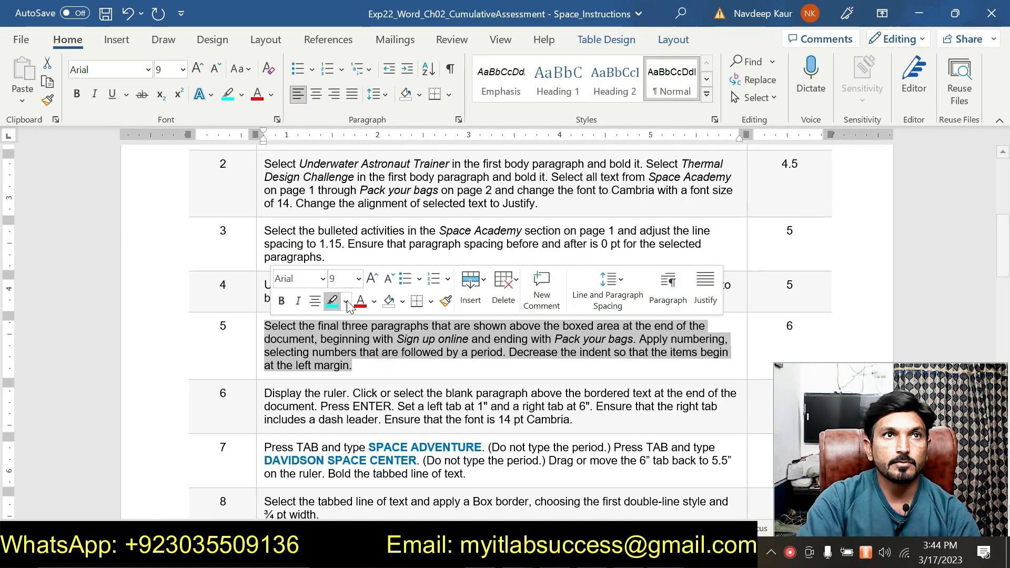
{"action": "left_click", "coordinate": [333, 301]}
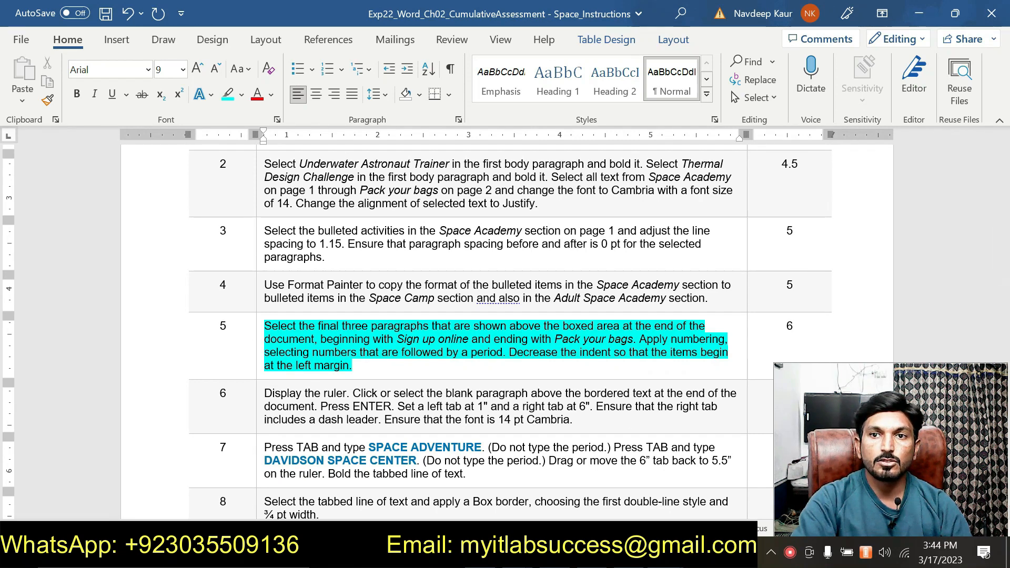
- Apply 1. 2. 3. numbering to the Sign up online through Pack your bags paragraphs and decrease their indent to the left margin
{"action": "left_click", "coordinate": [582, 467]}
{"action": "scroll", "coordinate": [435, 419], "scroll_direction": "down", "scroll_amount": 1}
{"action": "scroll", "coordinate": [435, 418], "scroll_direction": "up", "scroll_amount": 4}
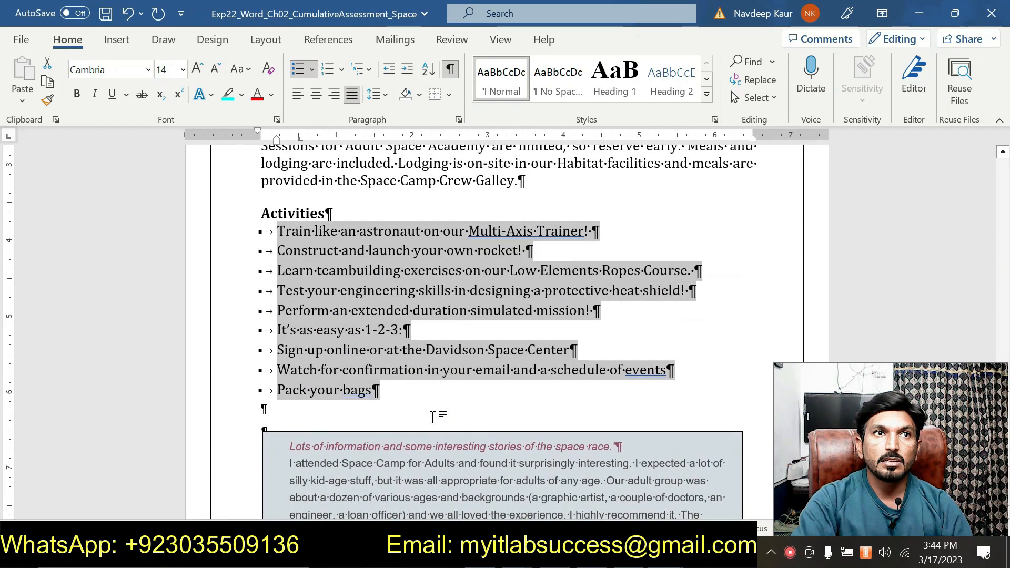
{"action": "left_click", "coordinate": [391, 399]}
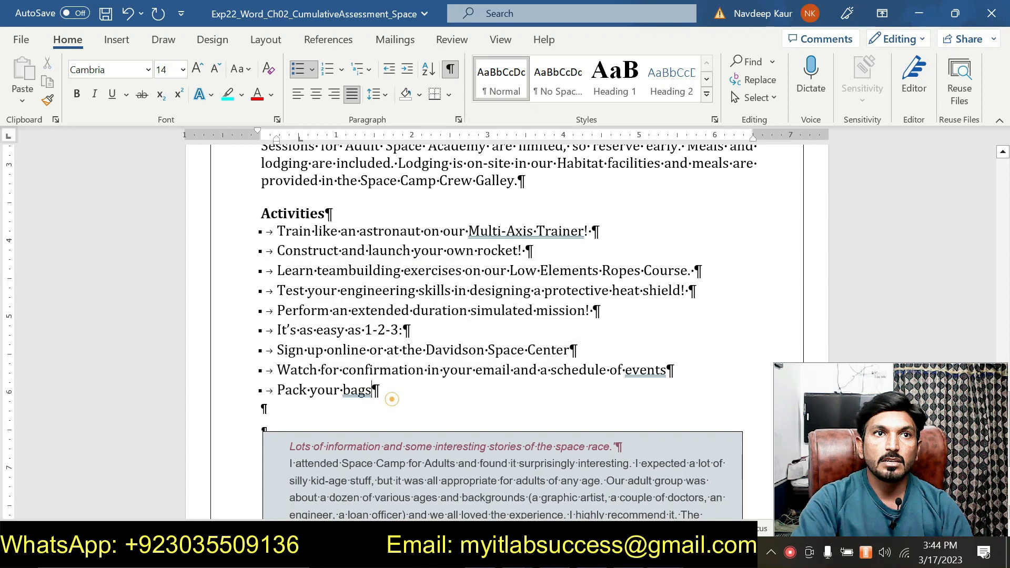
{"action": "left_click_drag", "start_coordinate": [392, 398], "coordinate": [277, 350]}
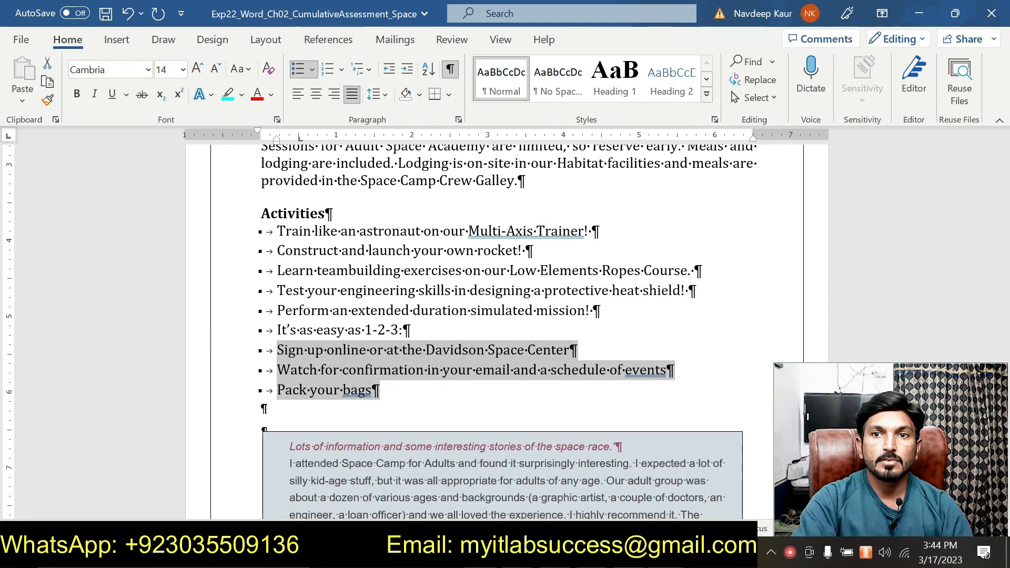
{"action": "left_click", "coordinate": [681, 465]}
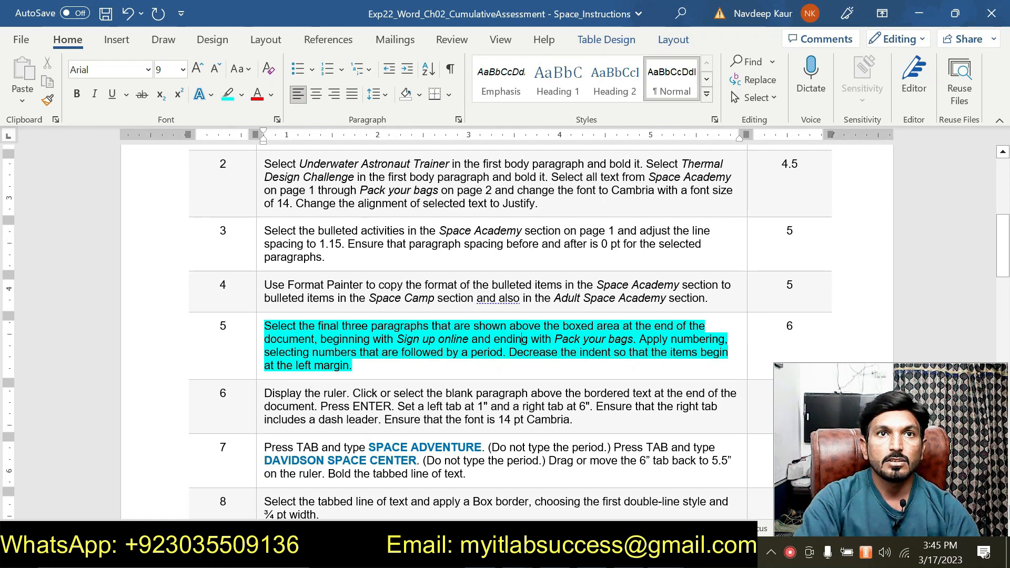
{"action": "mouse_move", "coordinate": [662, 556]}
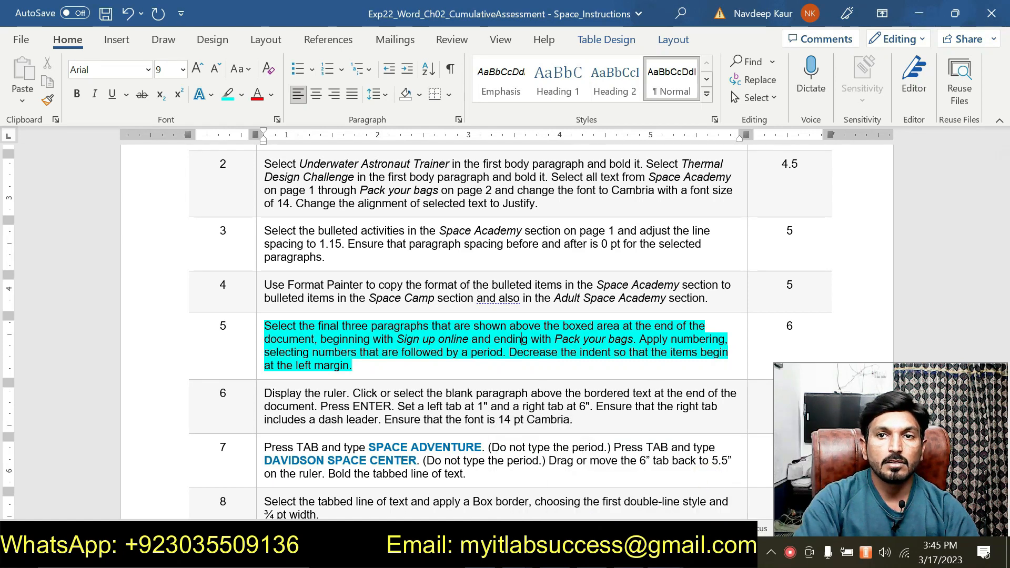
{"action": "left_click", "coordinate": [589, 486]}
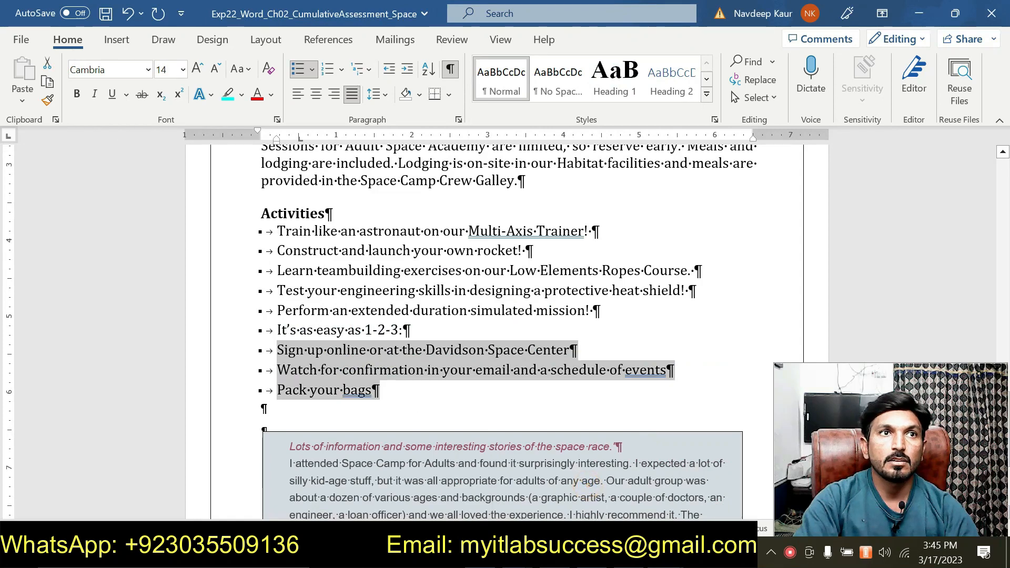
{"action": "left_click", "coordinate": [342, 69]}
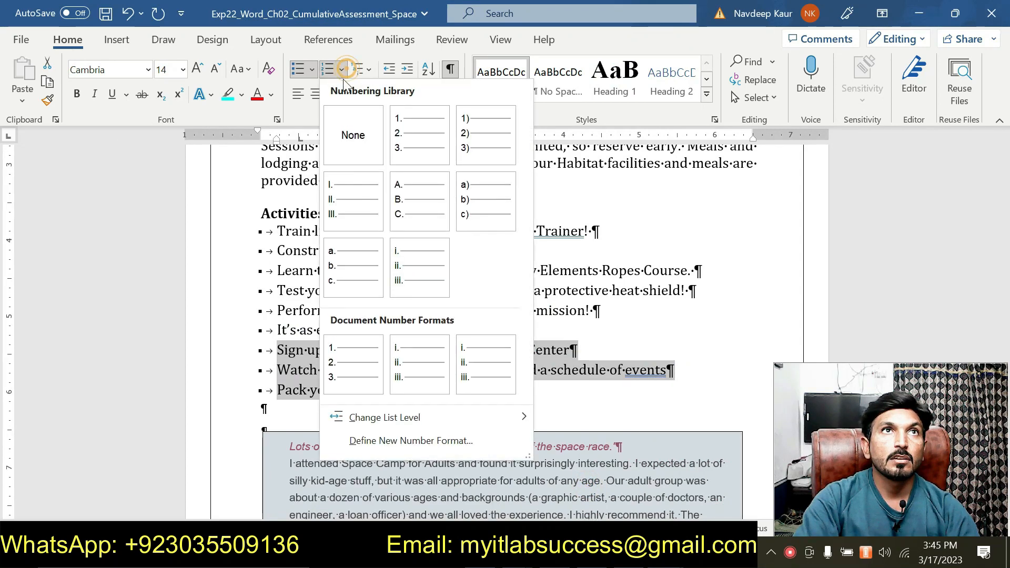
{"action": "left_click", "coordinate": [409, 144]}
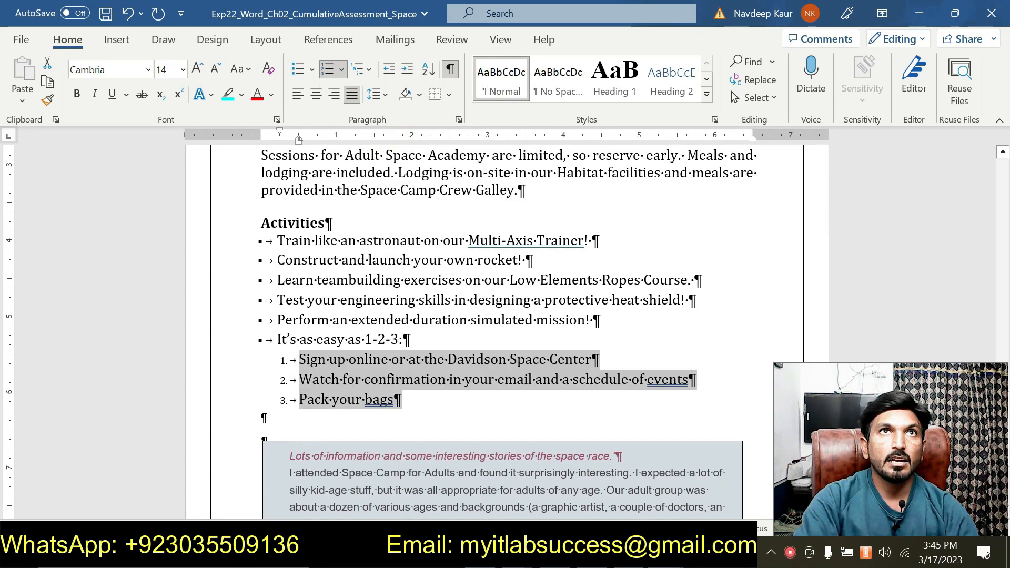
{"action": "left_click", "coordinate": [389, 69]}
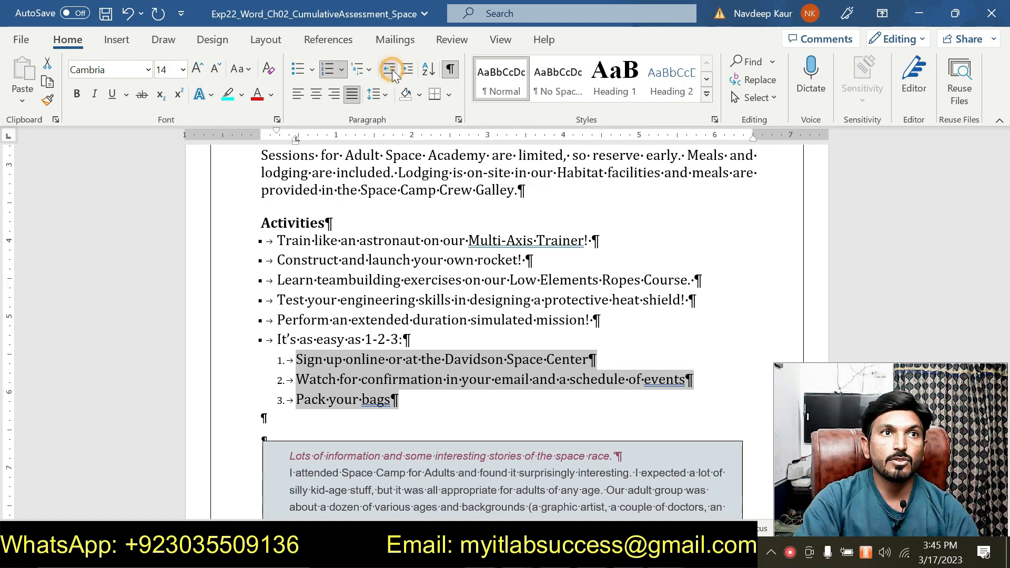
{"action": "left_click", "coordinate": [390, 68]}
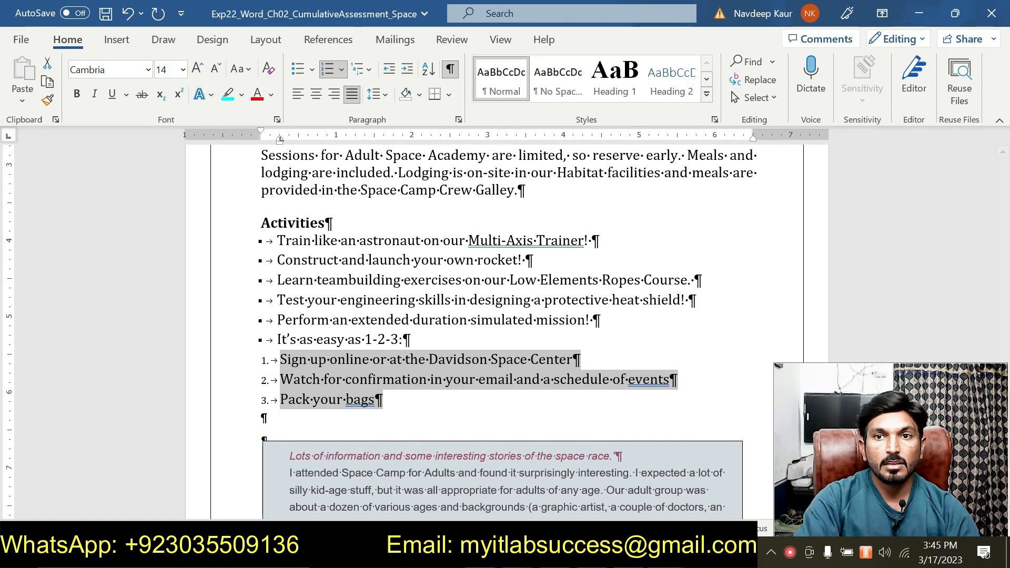
- Switch to the instructions document and remove the highlight from the step 5 instruction
{"action": "left_click", "coordinate": [709, 484]}
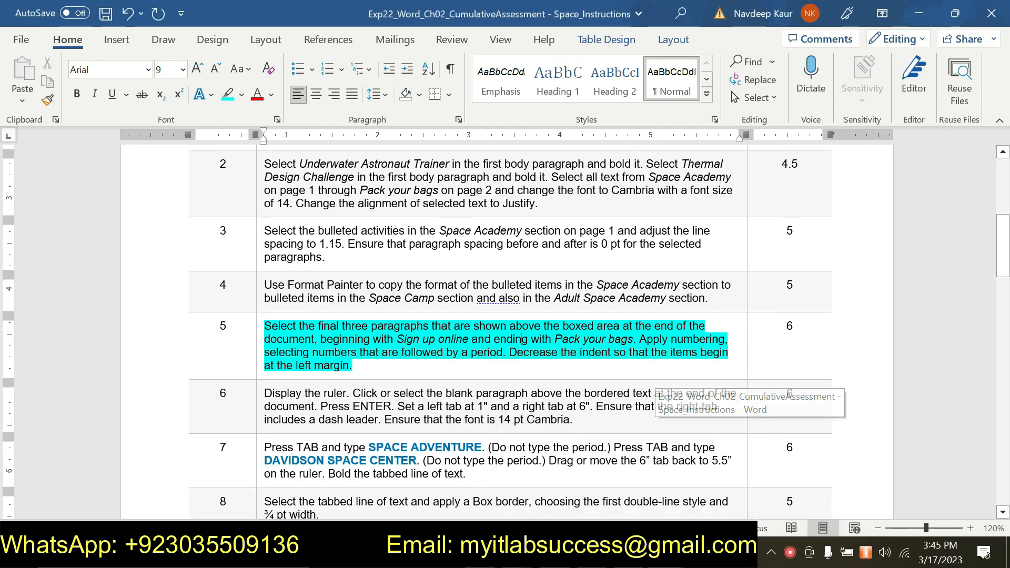
{"action": "left_click_drag", "start_coordinate": [352, 365], "coordinate": [304, 324]}
{"action": "key", "text": "Left"}
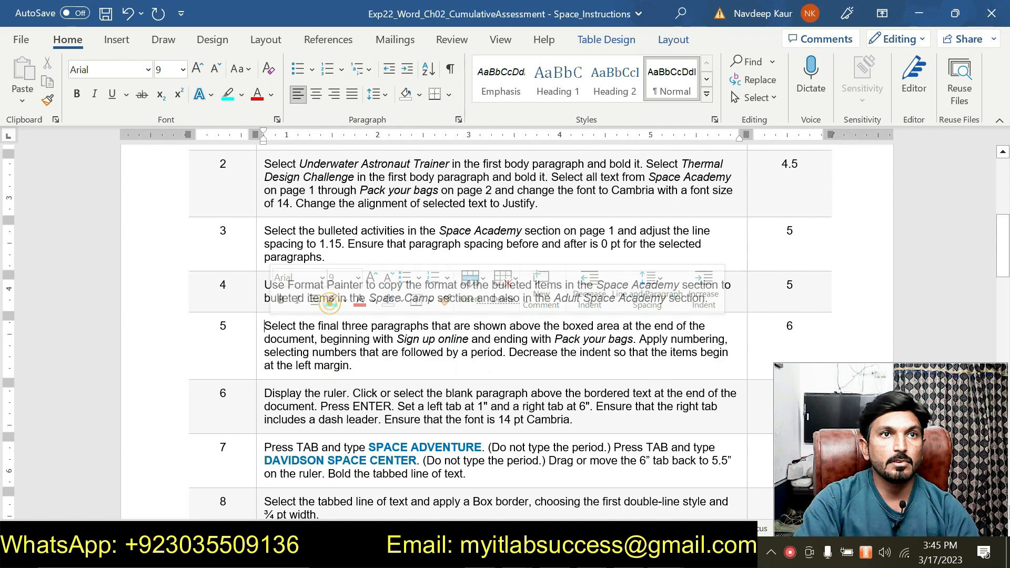
- In the instructions document, highlight the step 6 instruction
{"action": "scroll", "coordinate": [332, 303], "scroll_direction": "down", "scroll_amount": 2}
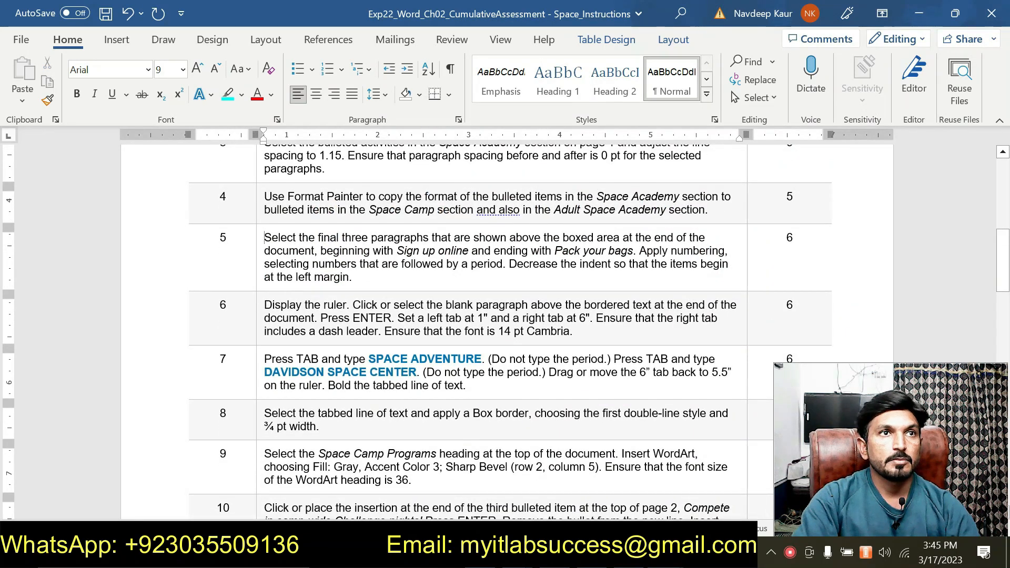
{"action": "left_click", "coordinate": [261, 304]}
{"action": "left_click", "coordinate": [510, 292]}
{"action": "left_click", "coordinate": [325, 331]}
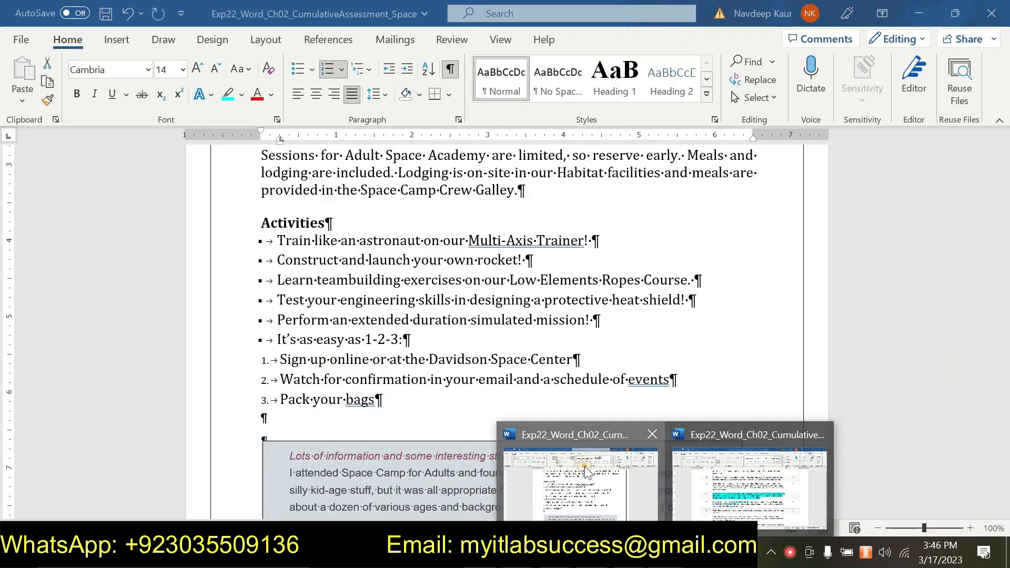
- Switch back and forth between the two documents to read the step 6 instruction and check the blank paragraph above the bordered text
{"action": "left_click", "coordinate": [587, 470]}
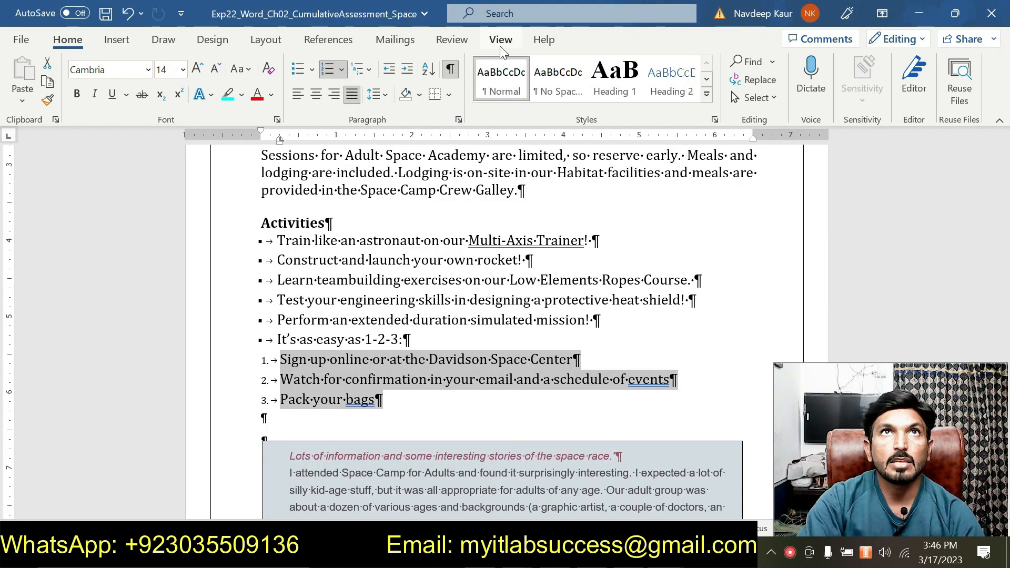
{"action": "left_click", "coordinate": [510, 35]}
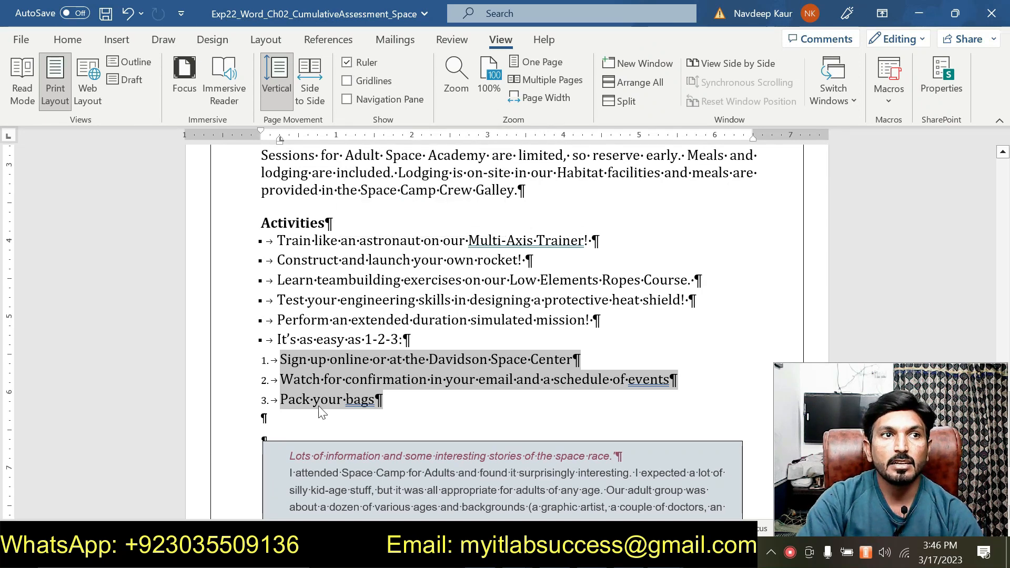
{"action": "left_click", "coordinate": [342, 408]}
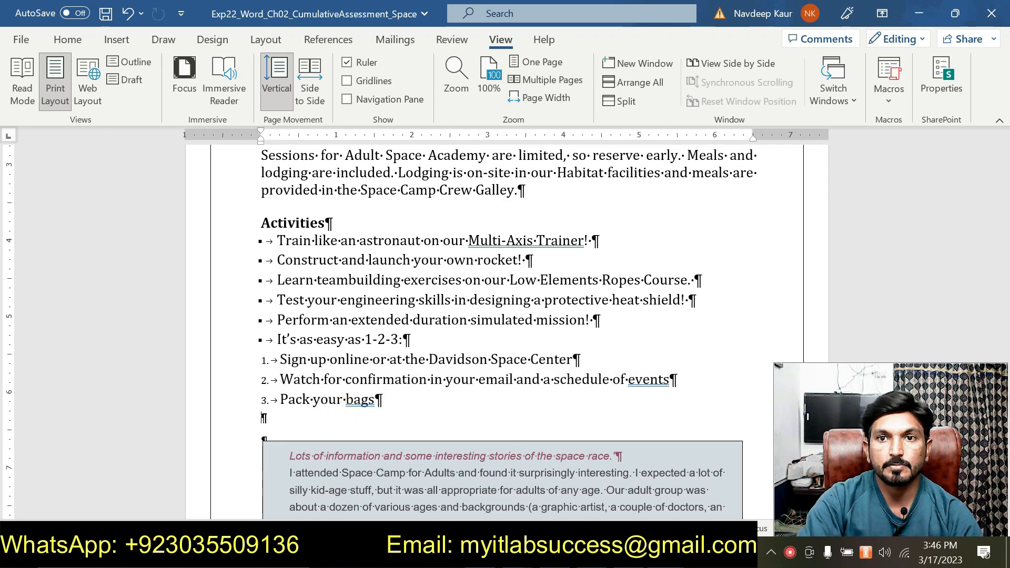
{"action": "left_click", "coordinate": [710, 500]}
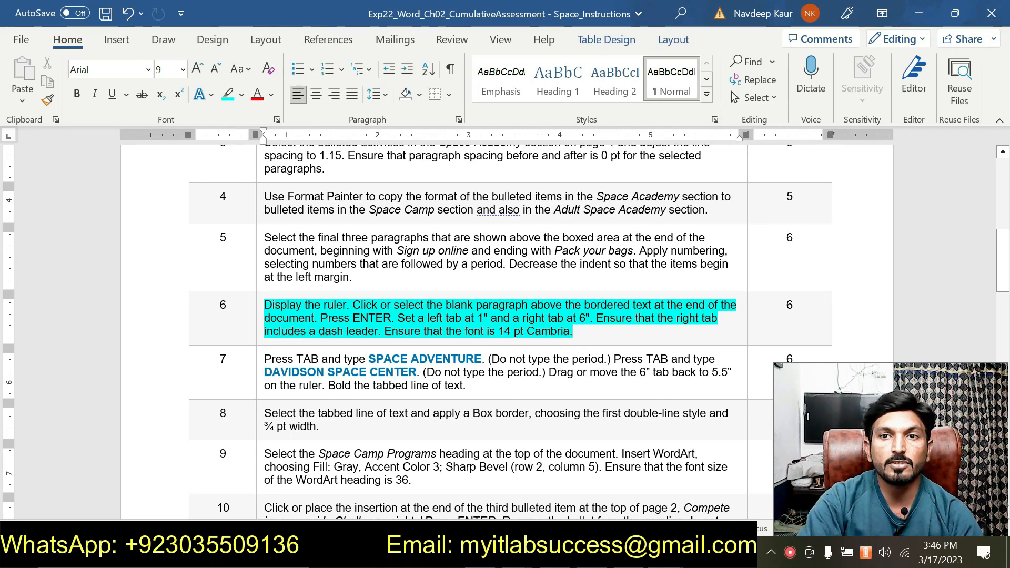
{"action": "mouse_move", "coordinate": [665, 553]}
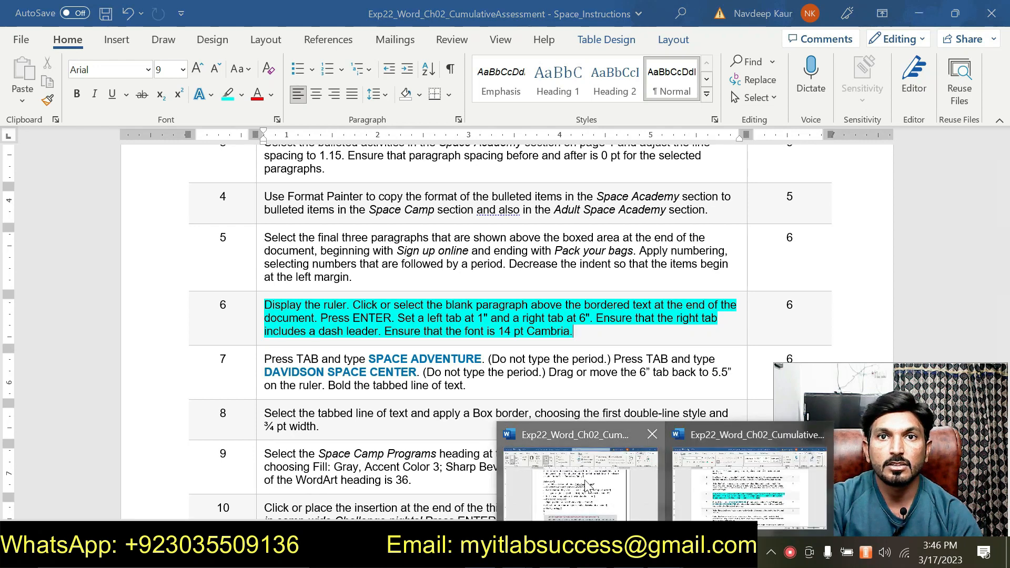
{"action": "left_click", "coordinate": [595, 500]}
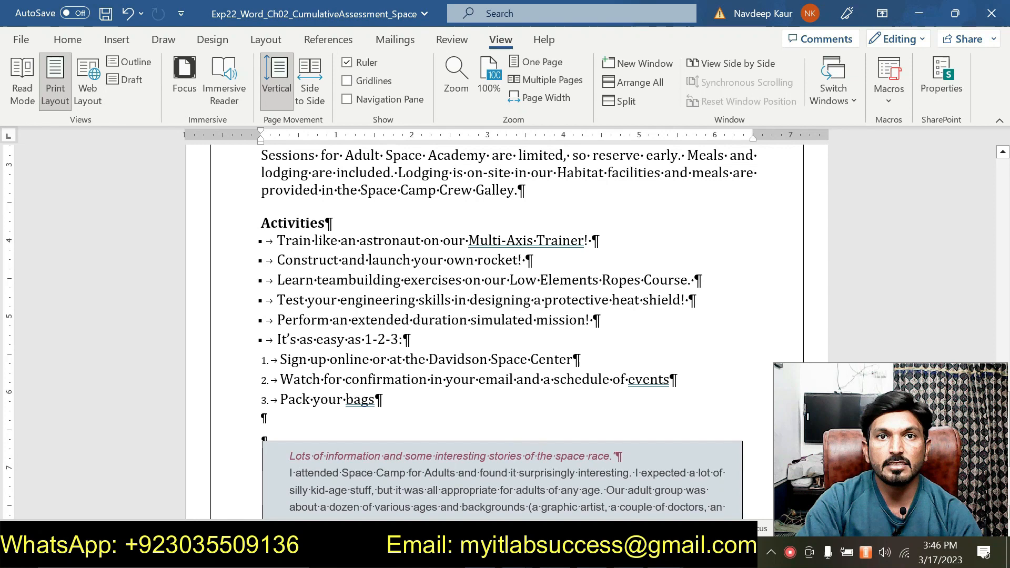
{"action": "mouse_move", "coordinate": [665, 552]}
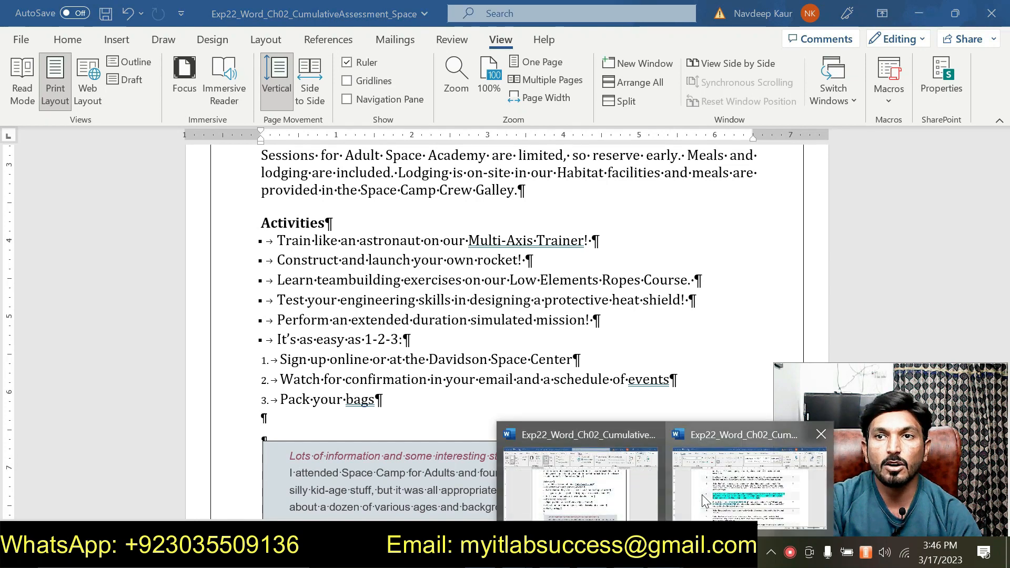
{"action": "left_click", "coordinate": [701, 494]}
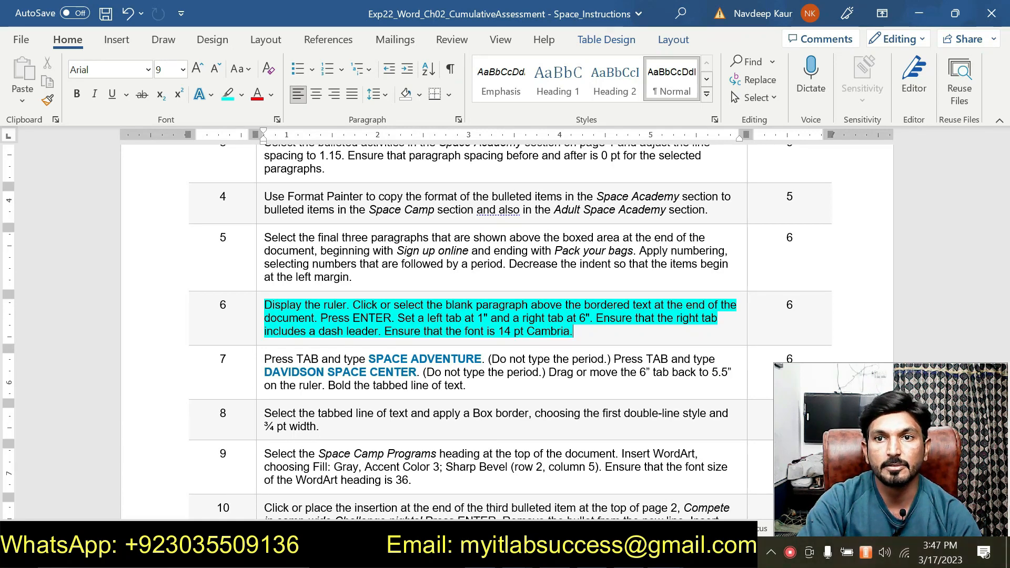
{"action": "mouse_move", "coordinate": [665, 553]}
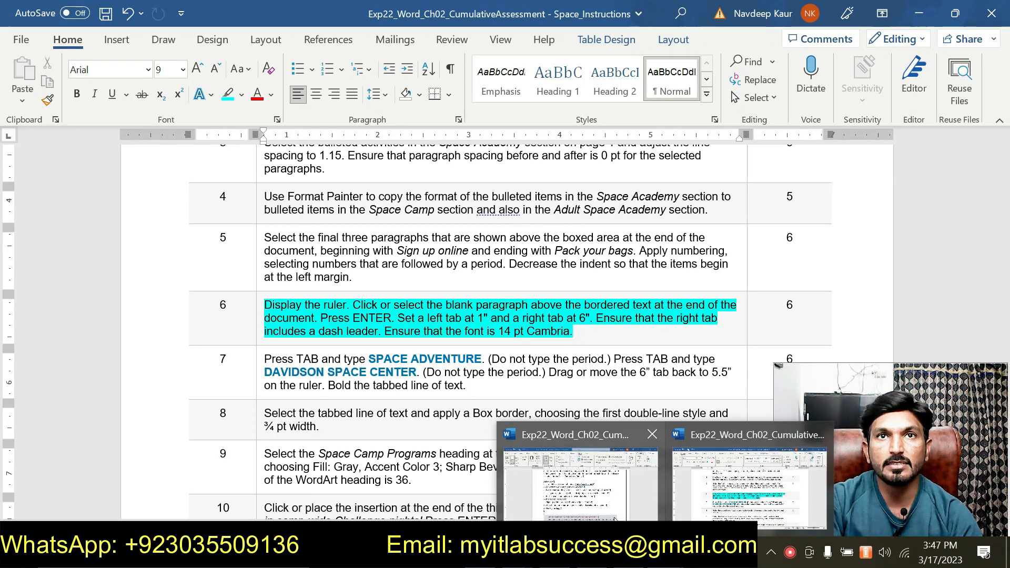
{"action": "left_click", "coordinate": [583, 497]}
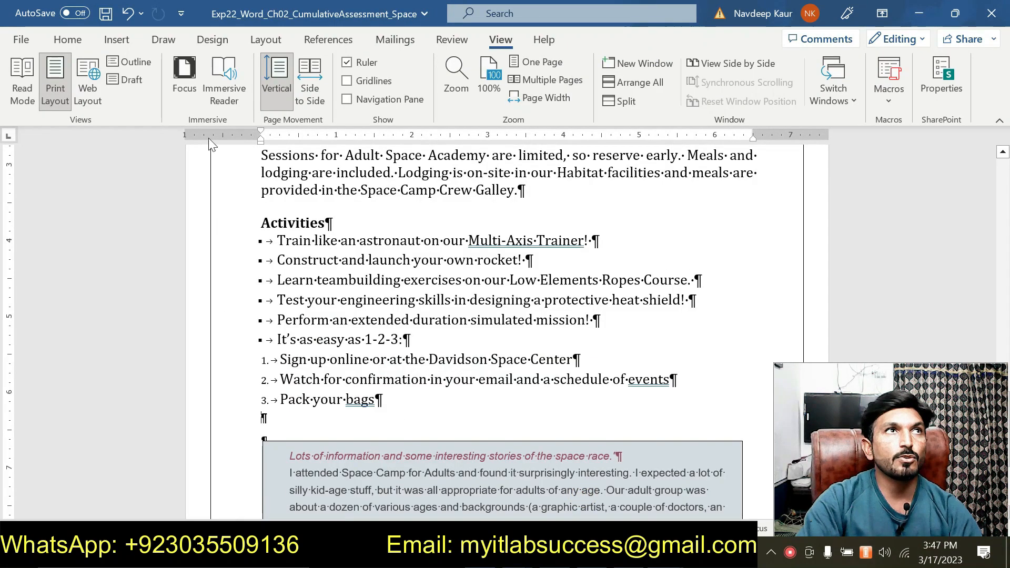
- For the blank paragraph above the bordered text, set a left tab at 1" and a right tab at 6" with the second leader style
{"action": "left_click", "coordinate": [68, 39]}
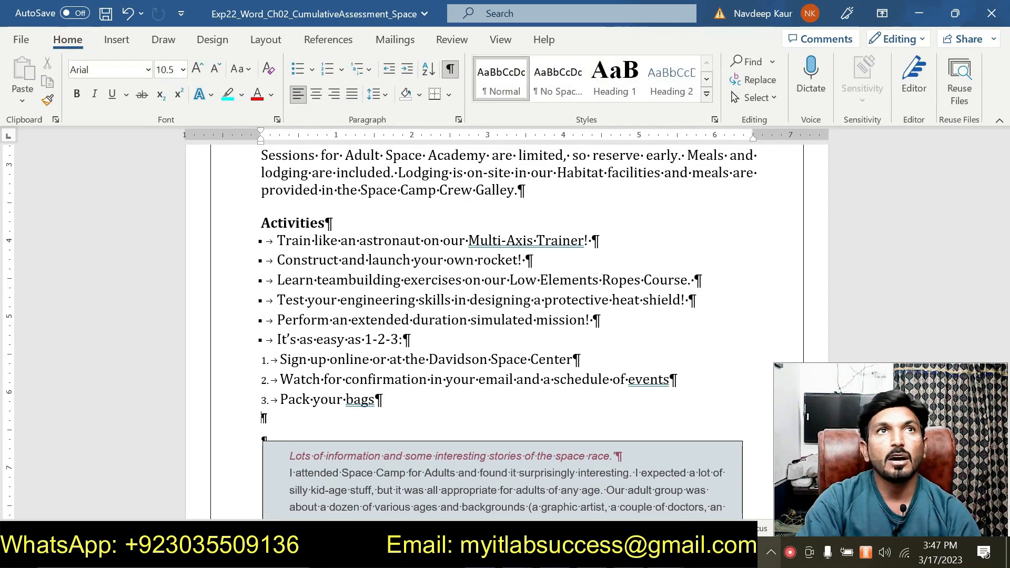
{"action": "left_click", "coordinate": [458, 123]}
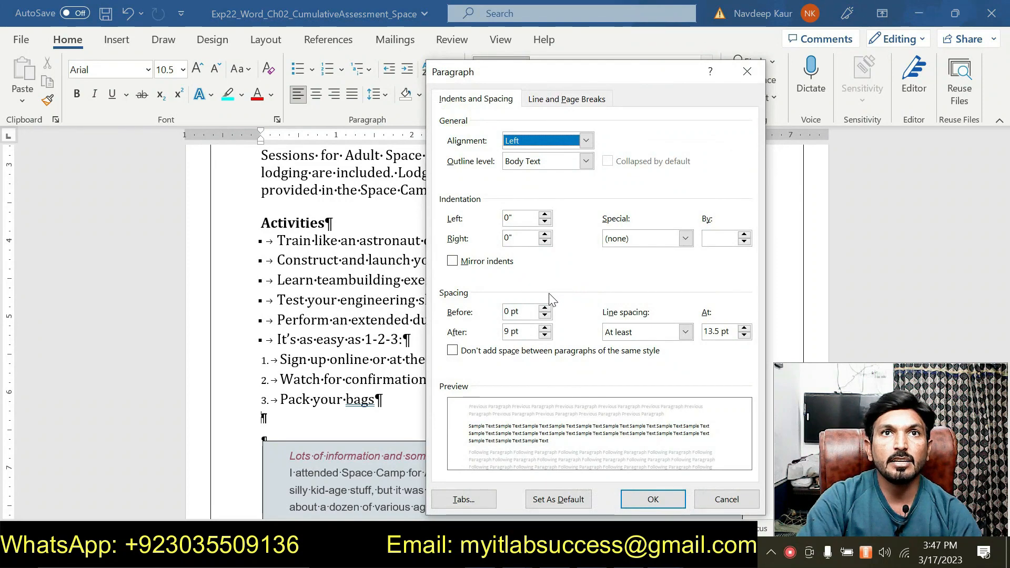
{"action": "left_click", "coordinate": [462, 499]}
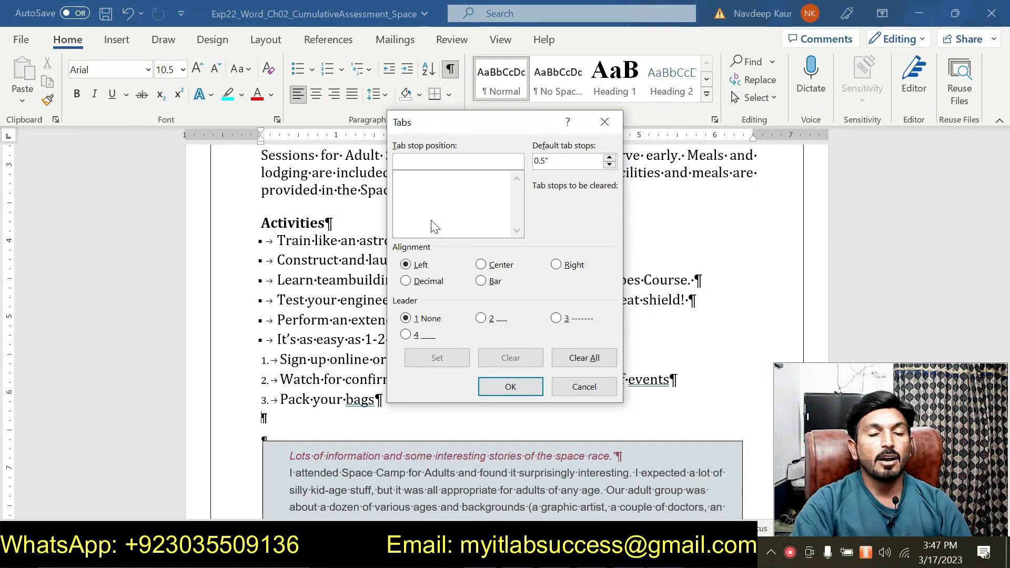
{"action": "type", "text": "1"}
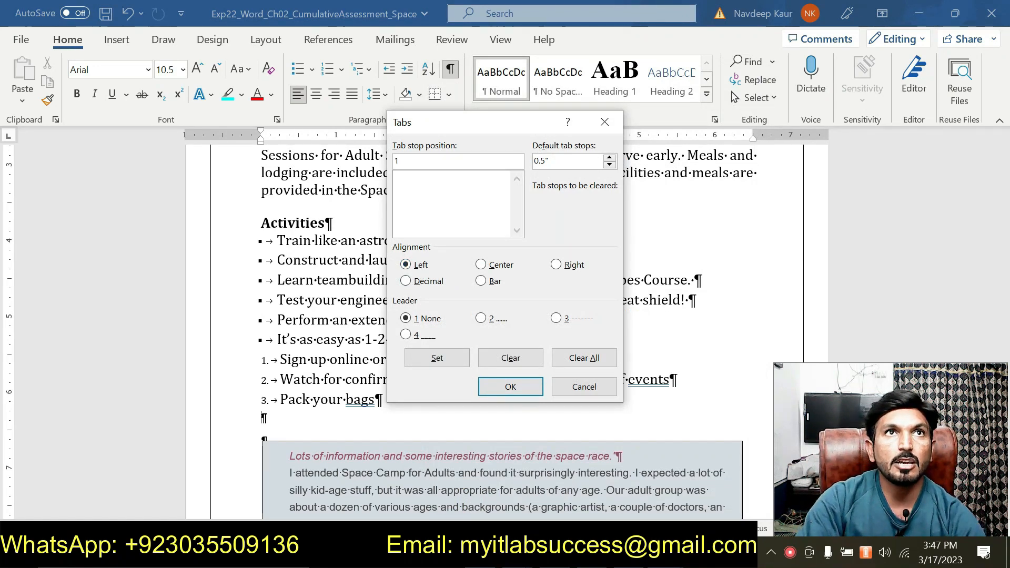
{"action": "left_click", "coordinate": [443, 358]}
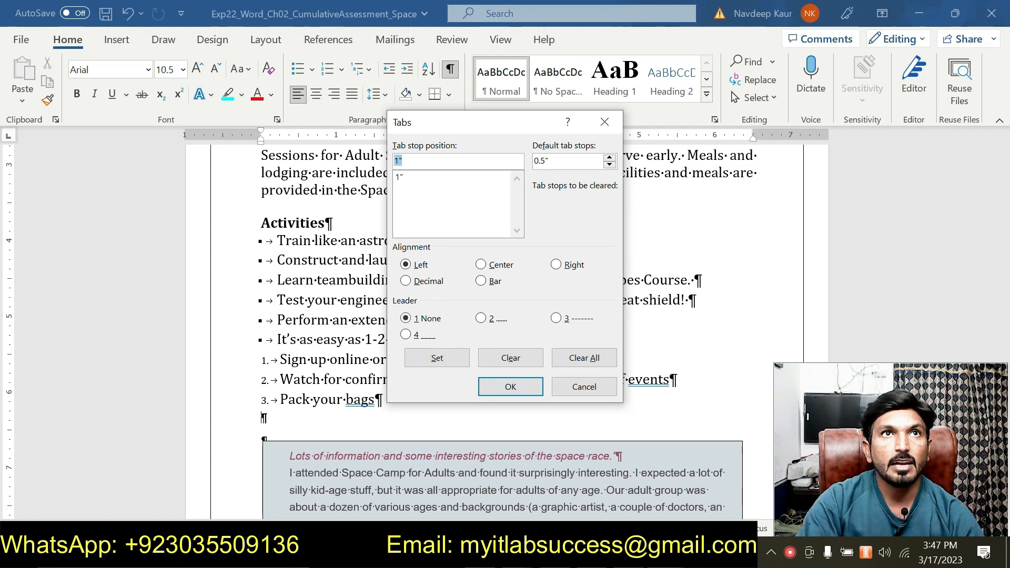
{"action": "left_click_drag", "start_coordinate": [416, 158], "coordinate": [379, 160]}
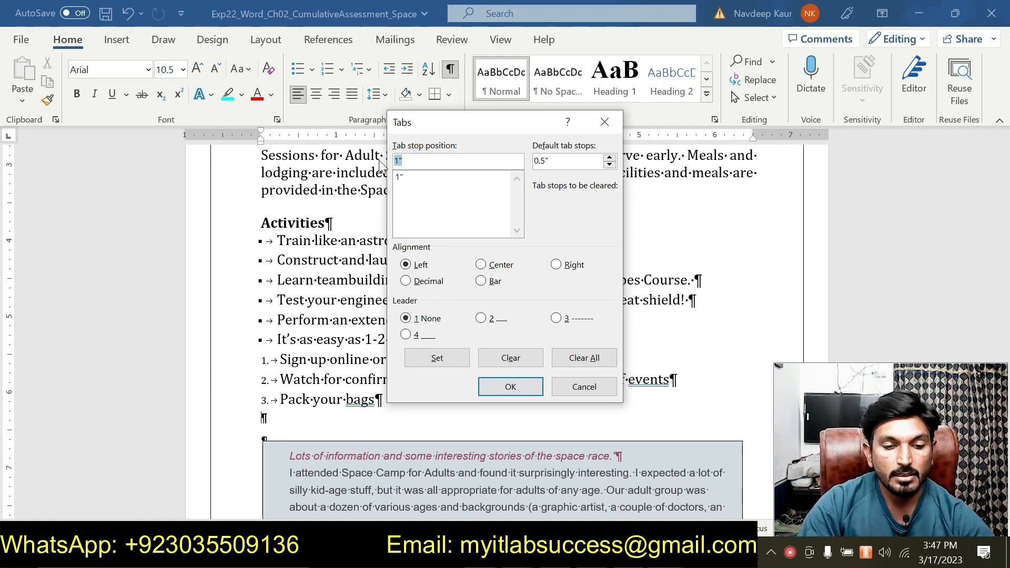
{"action": "type", "text": "6"}
{"action": "left_click", "coordinate": [565, 265]}
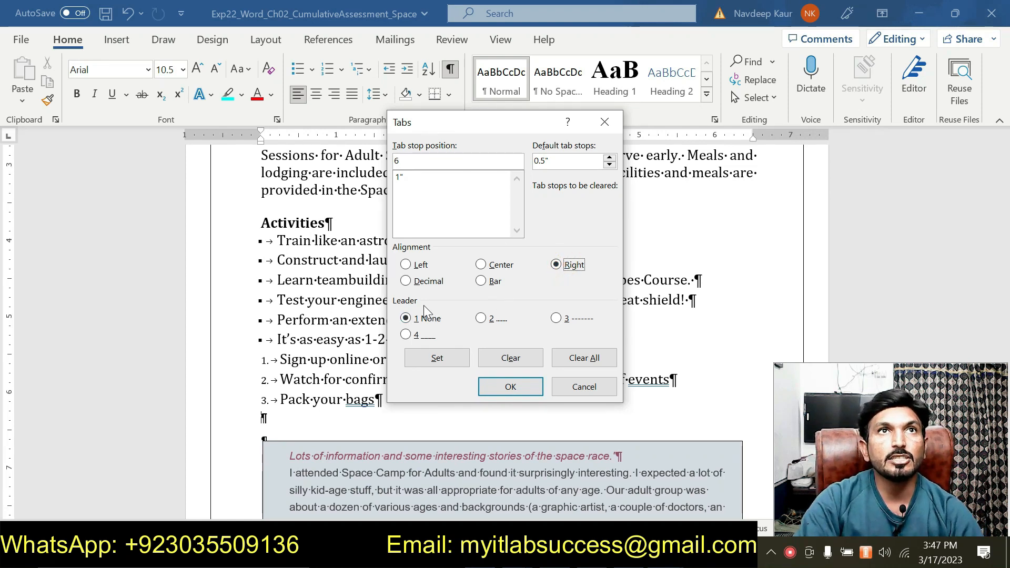
{"action": "left_click", "coordinate": [481, 318]}
{"action": "left_click", "coordinate": [449, 356]}
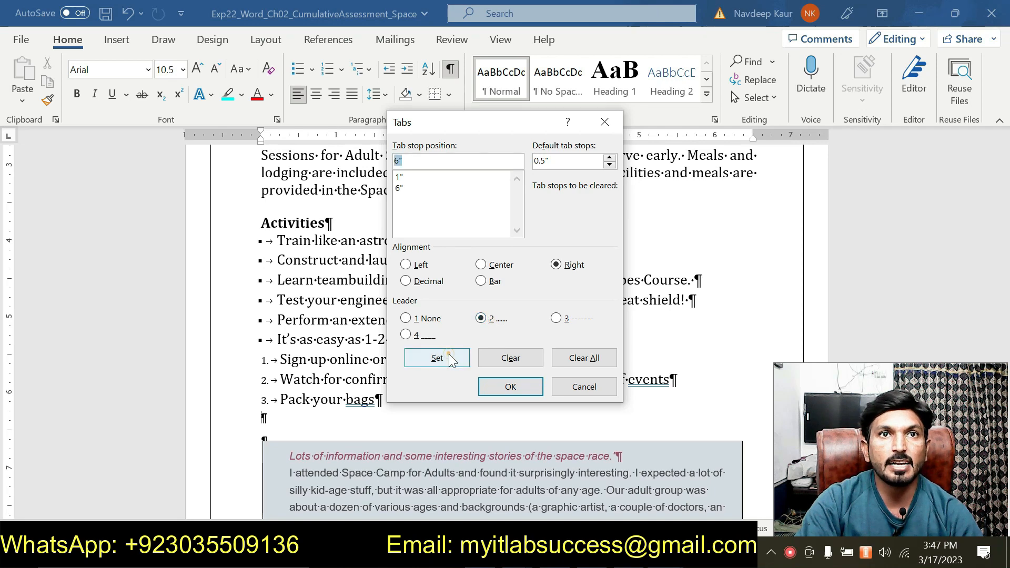
{"action": "left_click", "coordinate": [506, 389]}
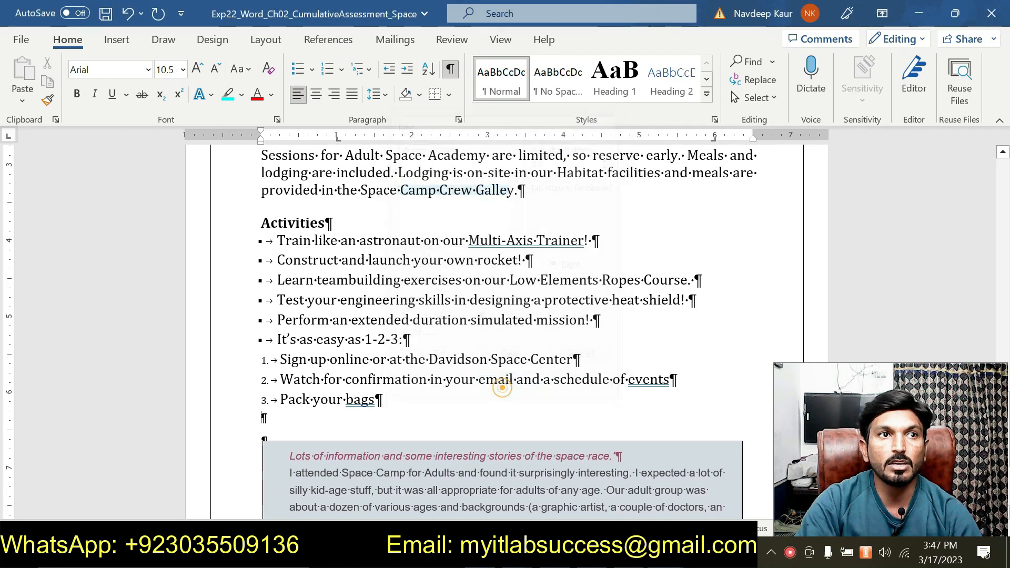
- Set the blank paragraph's font to Cambria at 14 pt
{"action": "mouse_move", "coordinate": [671, 552]}
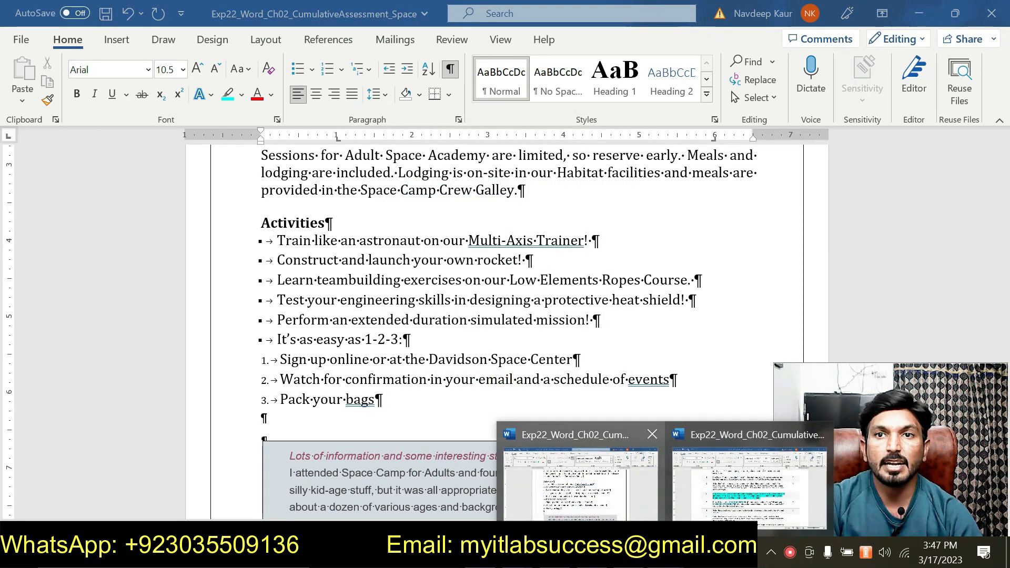
{"action": "left_click", "coordinate": [698, 485]}
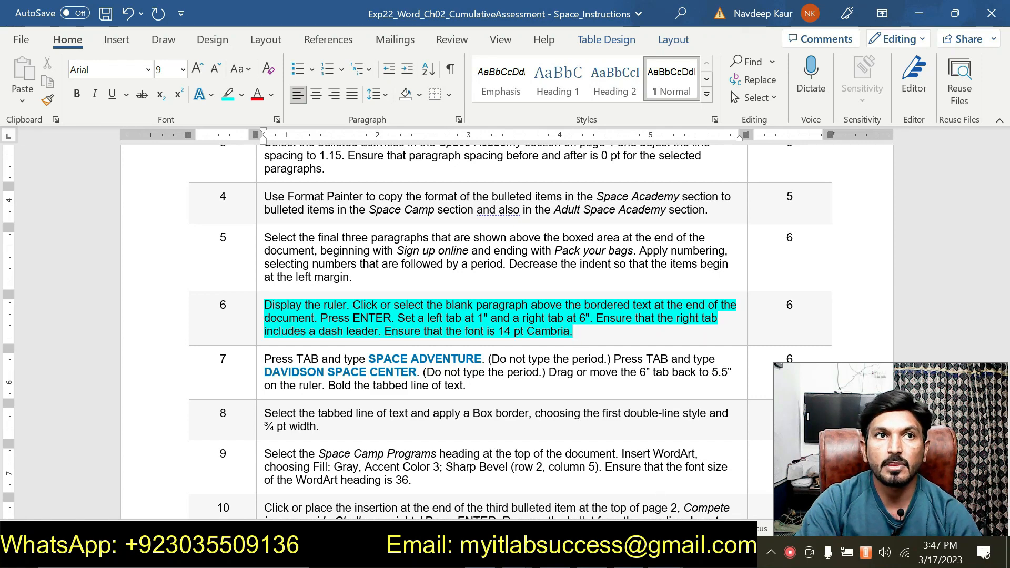
{"action": "mouse_move", "coordinate": [665, 552]}
{"action": "left_click", "coordinate": [578, 481]}
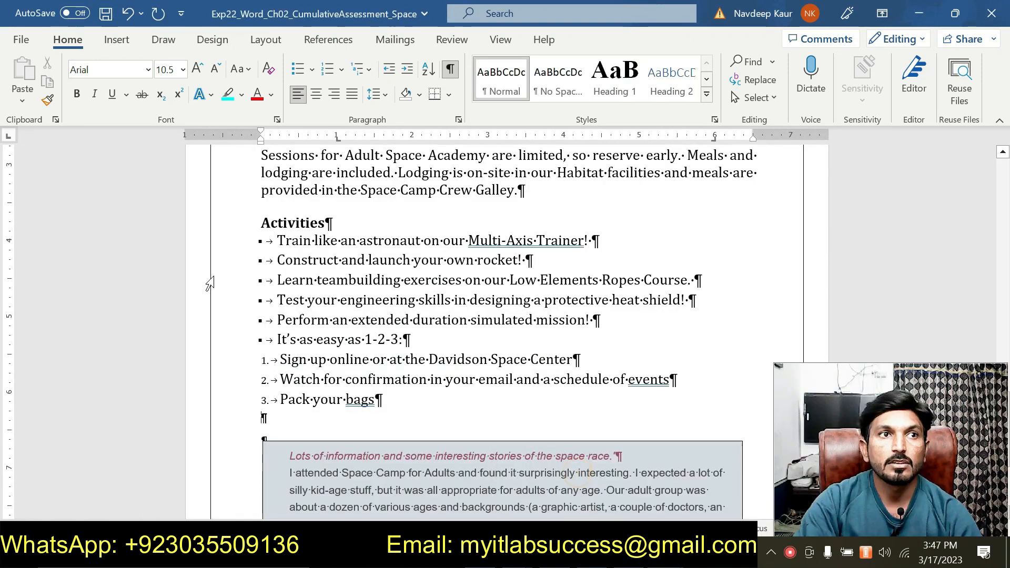
{"action": "left_click", "coordinate": [148, 70]}
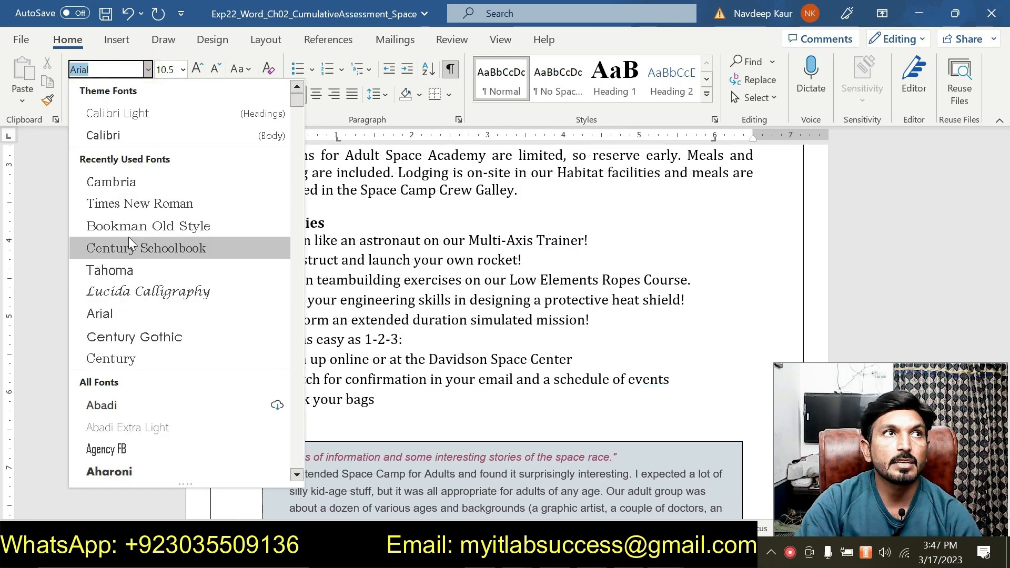
{"action": "left_click", "coordinate": [131, 177]}
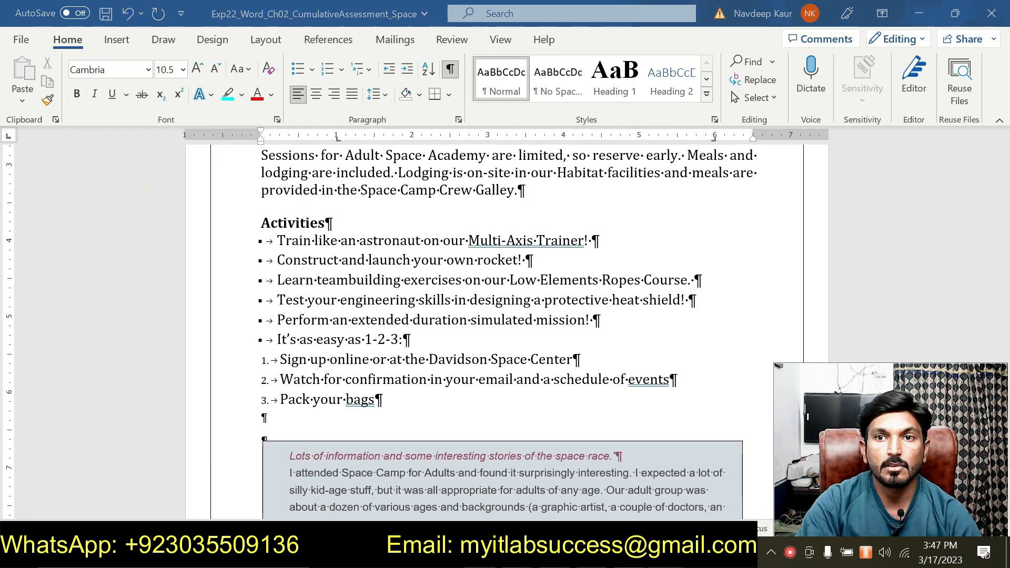
{"action": "mouse_move", "coordinate": [664, 553]}
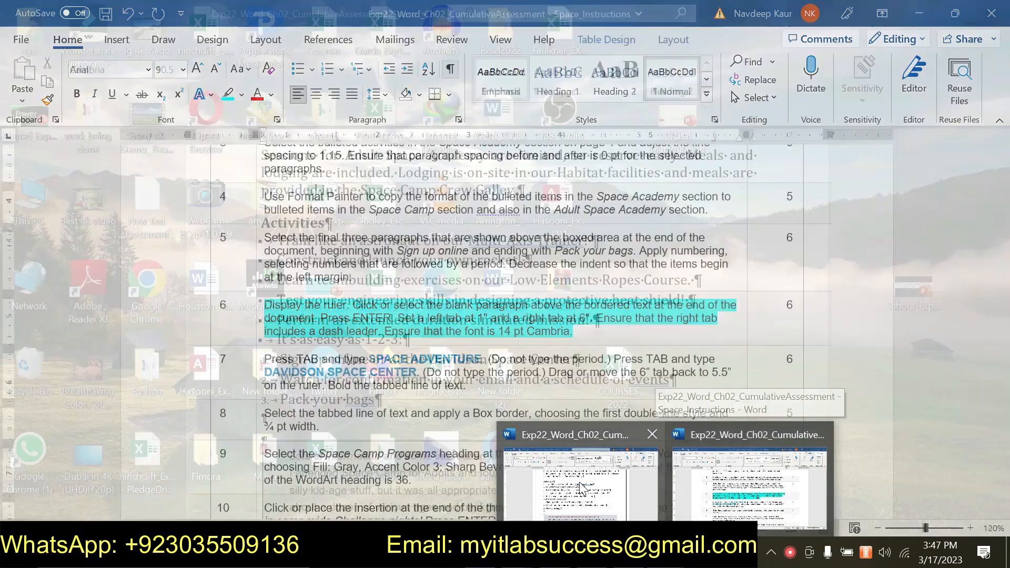
{"action": "left_click", "coordinate": [578, 481]}
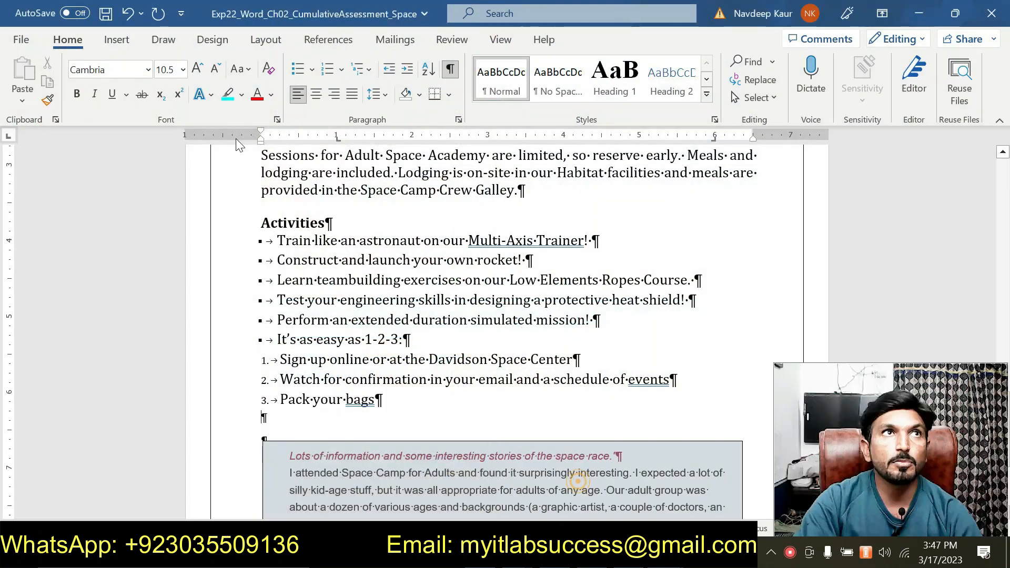
{"action": "left_click", "coordinate": [183, 70]}
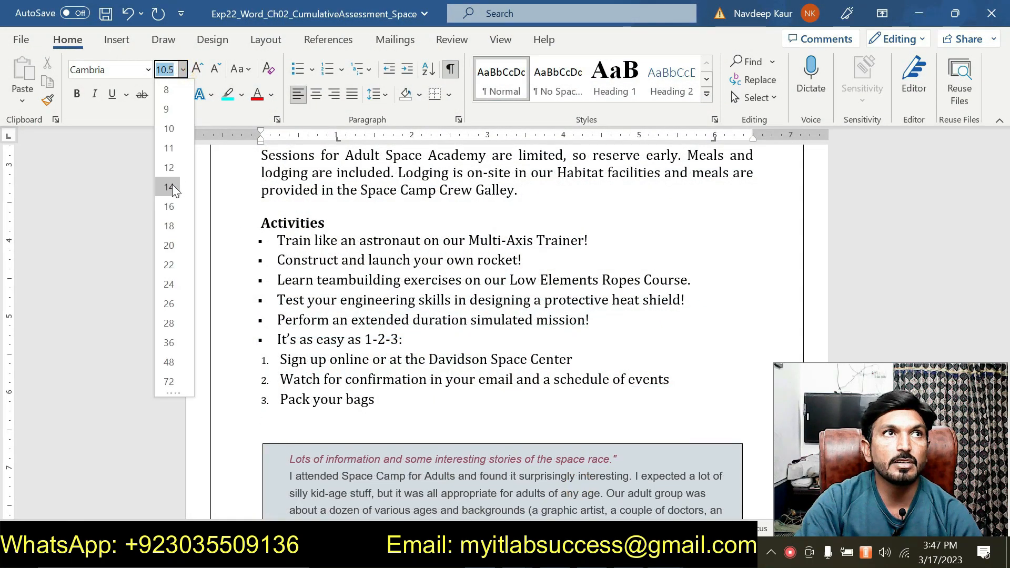
{"action": "left_click", "coordinate": [172, 184]}
- Switch to the instructions document and remove the highlight from the step 6 instruction
{"action": "left_click", "coordinate": [665, 553]}
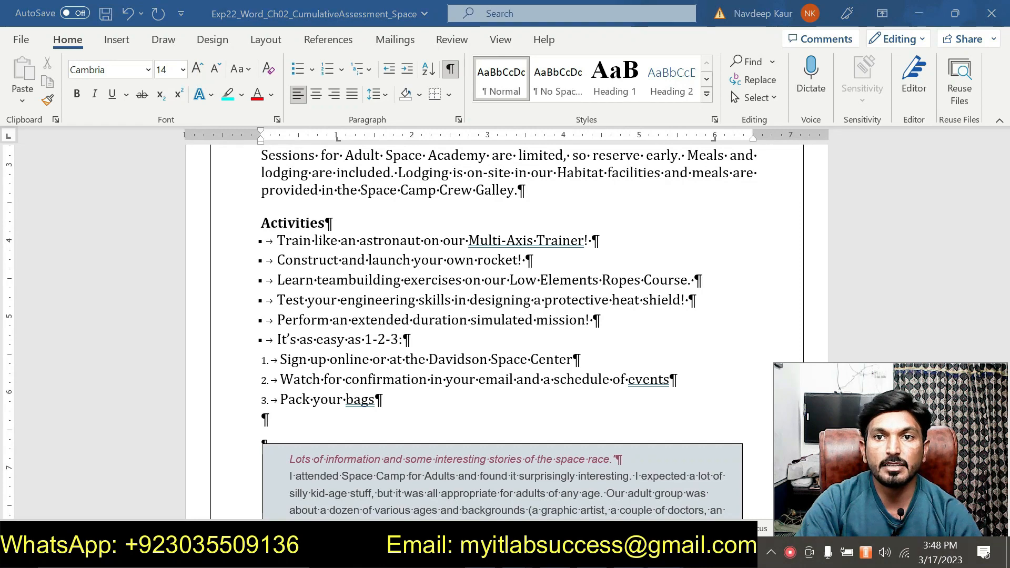
{"action": "left_click", "coordinate": [684, 483]}
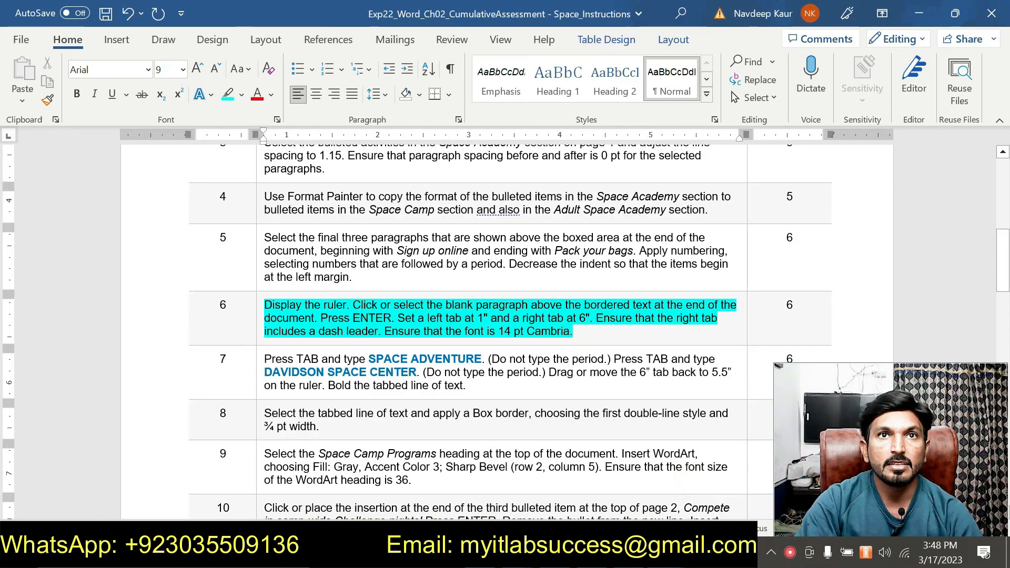
{"action": "left_click_drag", "start_coordinate": [398, 317], "coordinate": [265, 306]}
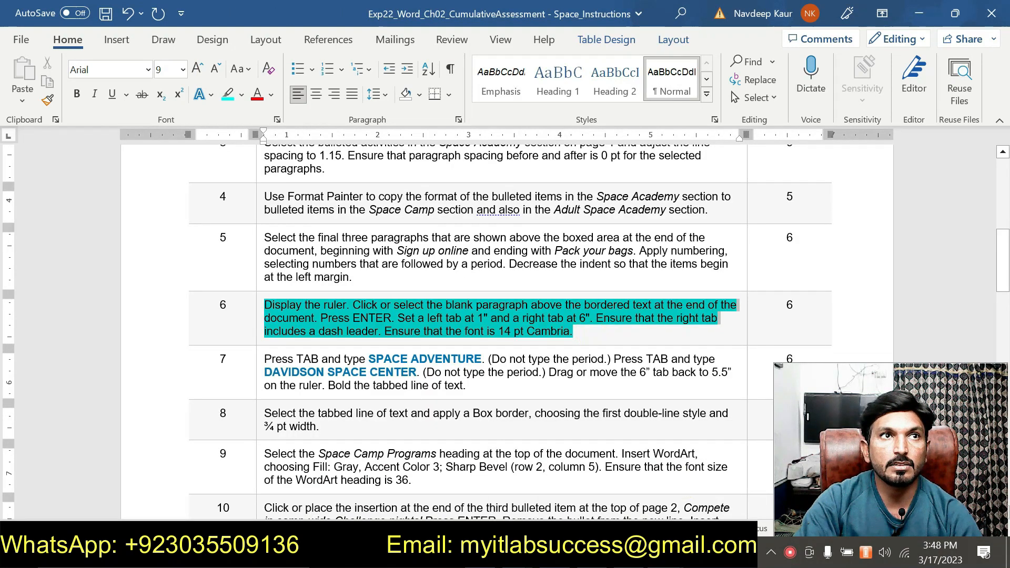
{"action": "left_click", "coordinate": [327, 292]}
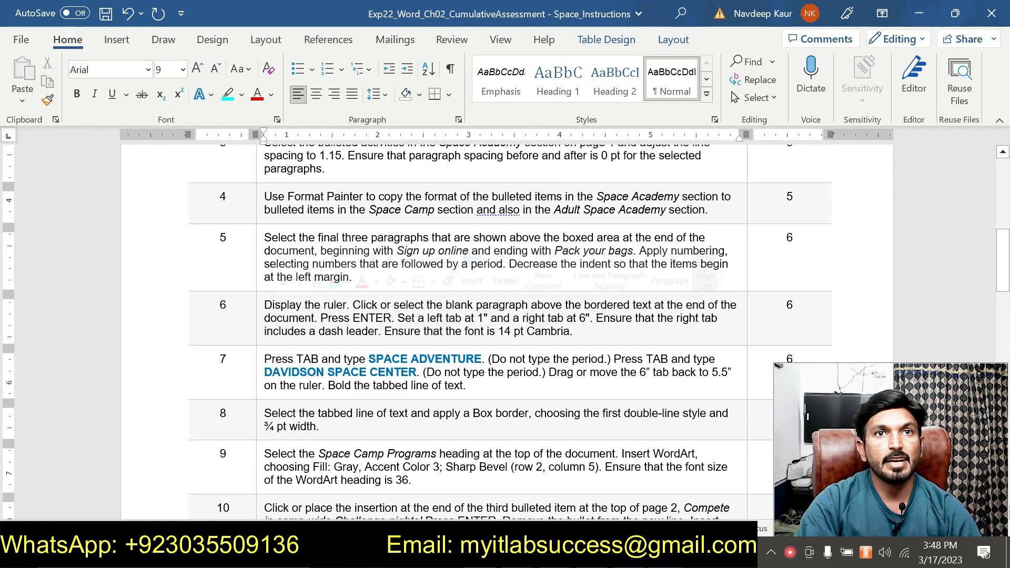
- Highlight the step 7 instruction in the instructions document
{"action": "left_click_drag", "start_coordinate": [476, 386], "coordinate": [264, 359]}
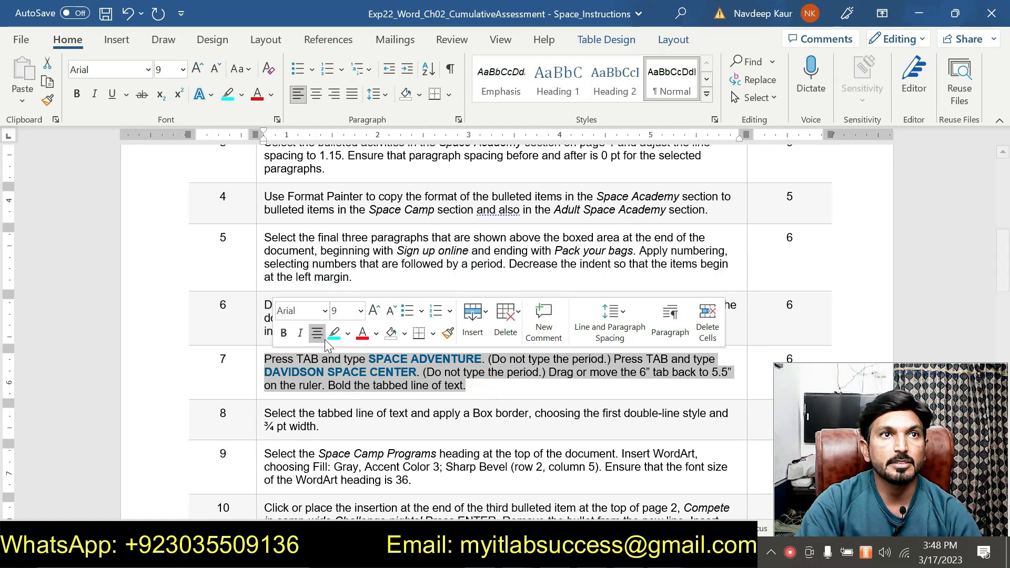
{"action": "left_click", "coordinate": [334, 334]}
{"action": "left_click", "coordinate": [503, 386]}
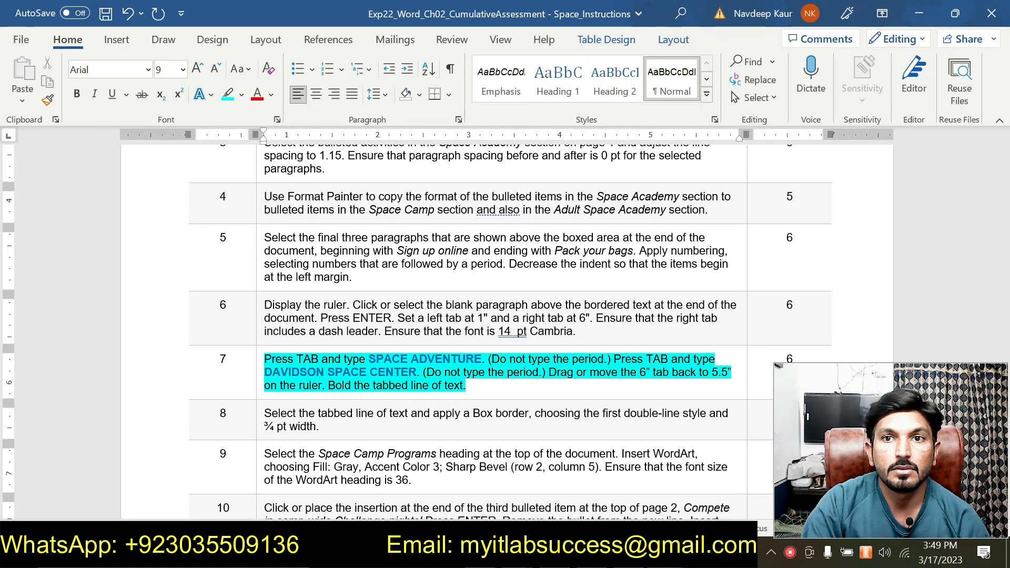
{"action": "mouse_move", "coordinate": [666, 554]}
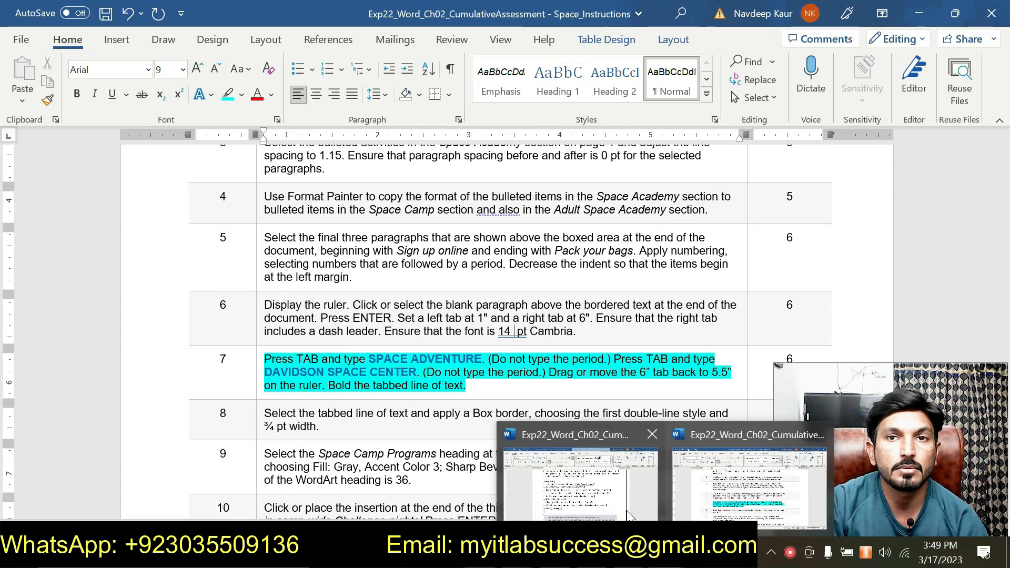
- Insert a tab in the blank paragraph and paste SPACE ADVENTURE, copied from the instructions document, keeping text only
{"action": "left_click", "coordinate": [605, 482]}
{"action": "key", "text": "Tab"}
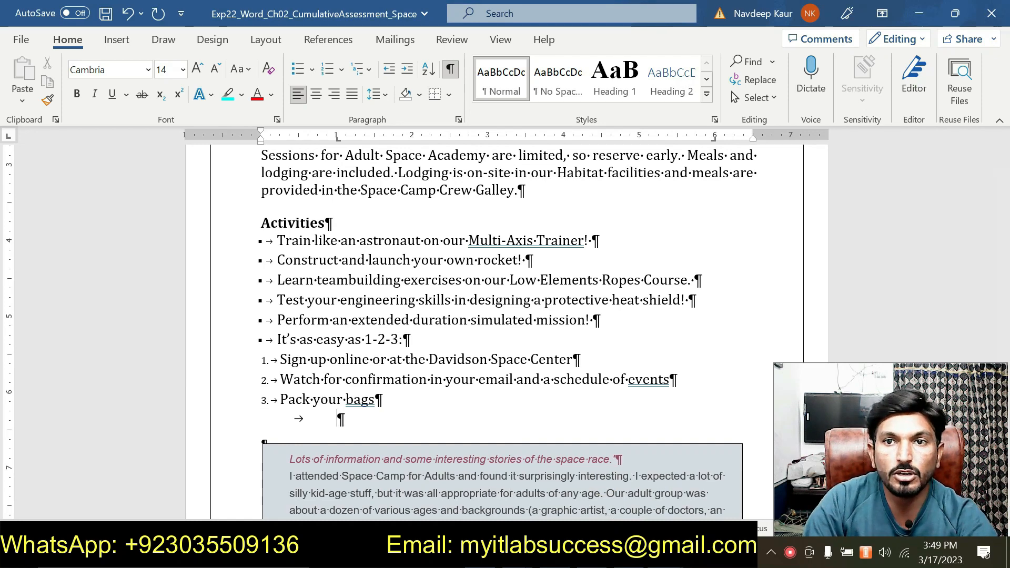
{"action": "left_click", "coordinate": [706, 487]}
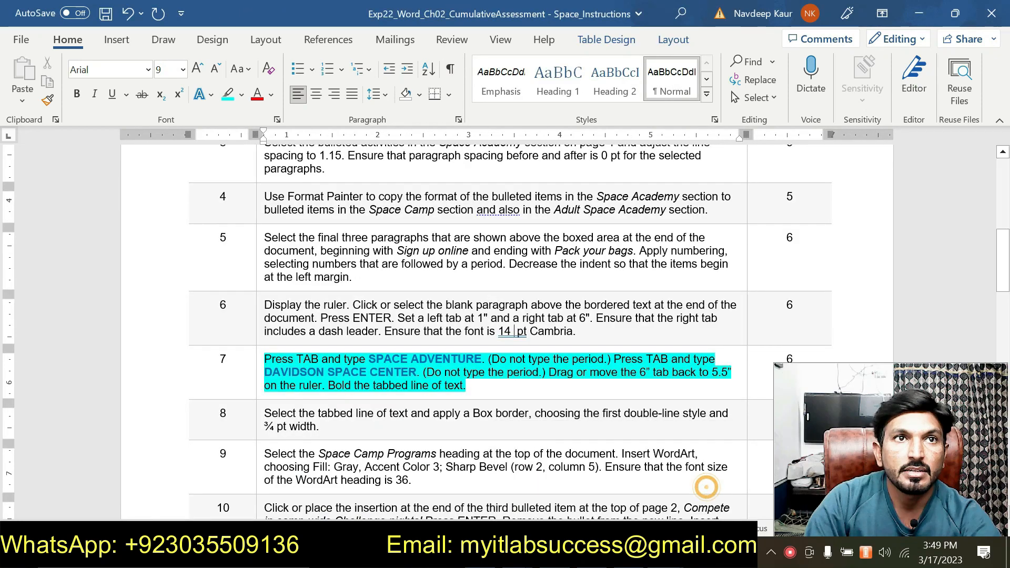
{"action": "left_click_drag", "start_coordinate": [368, 360], "coordinate": [481, 360]}
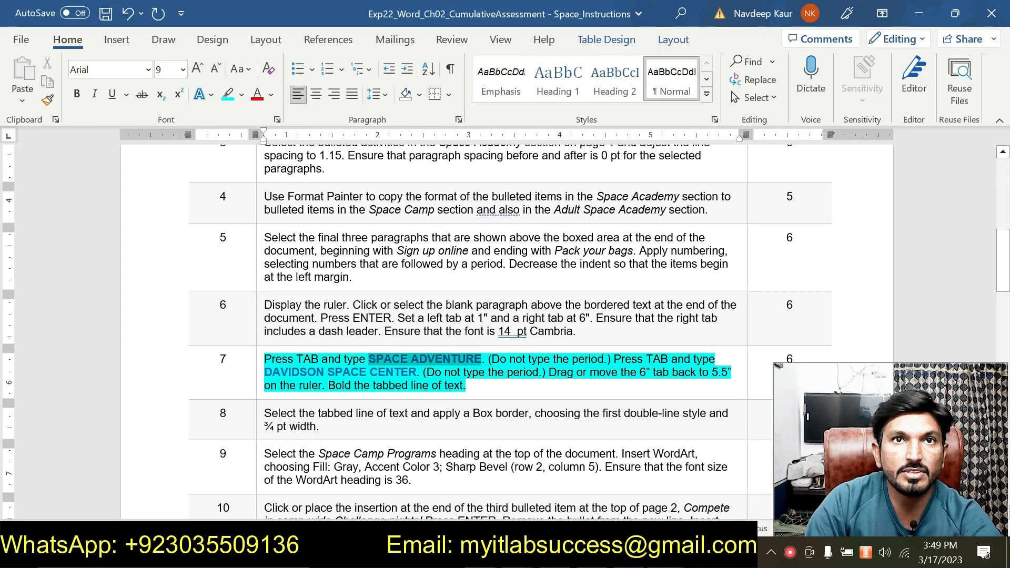
{"action": "right_click", "coordinate": [469, 358]}
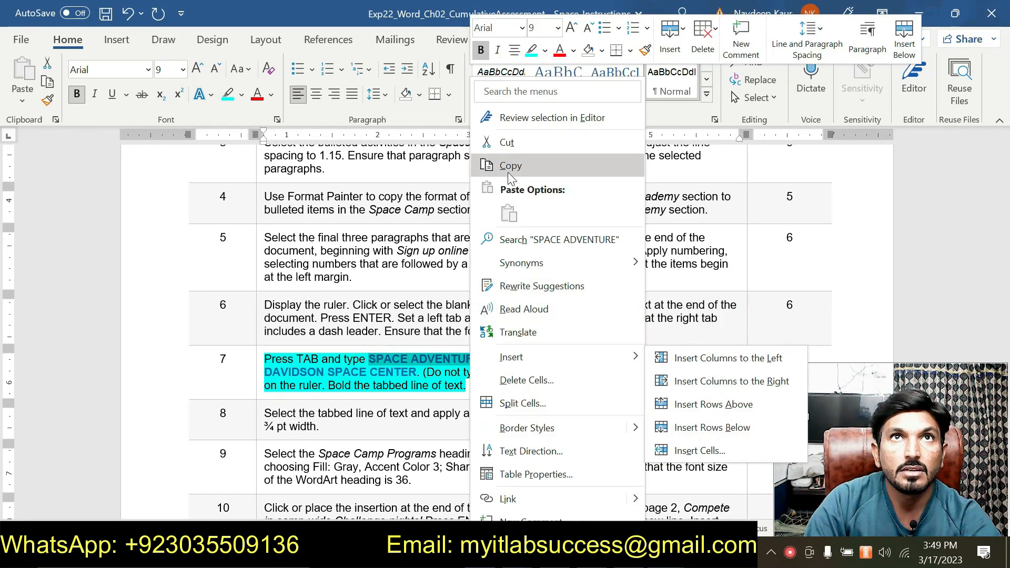
{"action": "left_click", "coordinate": [506, 172]}
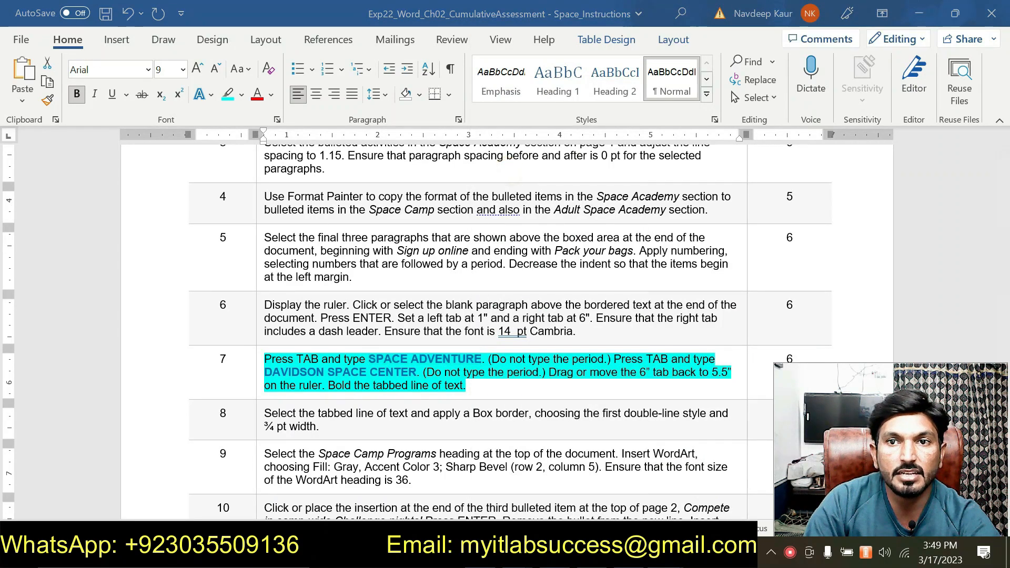
{"action": "left_click", "coordinate": [599, 481]}
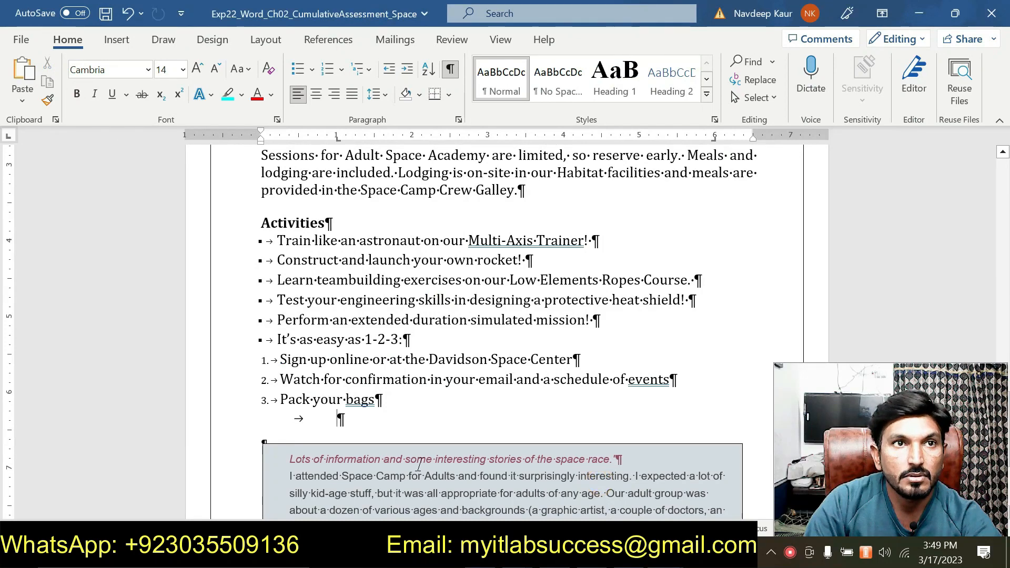
{"action": "key", "text": "ctrl+v"}
{"action": "left_click", "coordinate": [473, 436]}
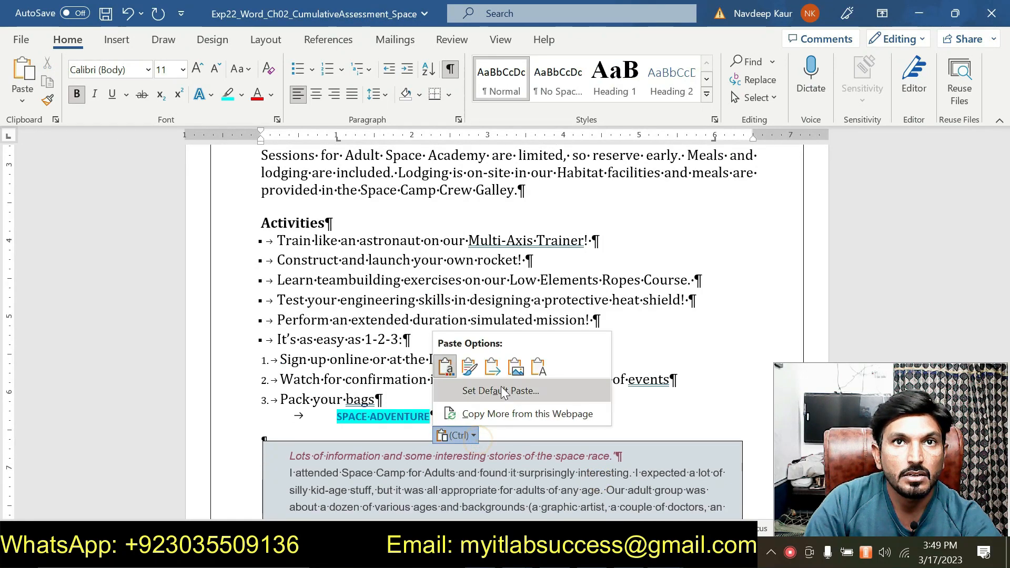
{"action": "left_click", "coordinate": [538, 366]}
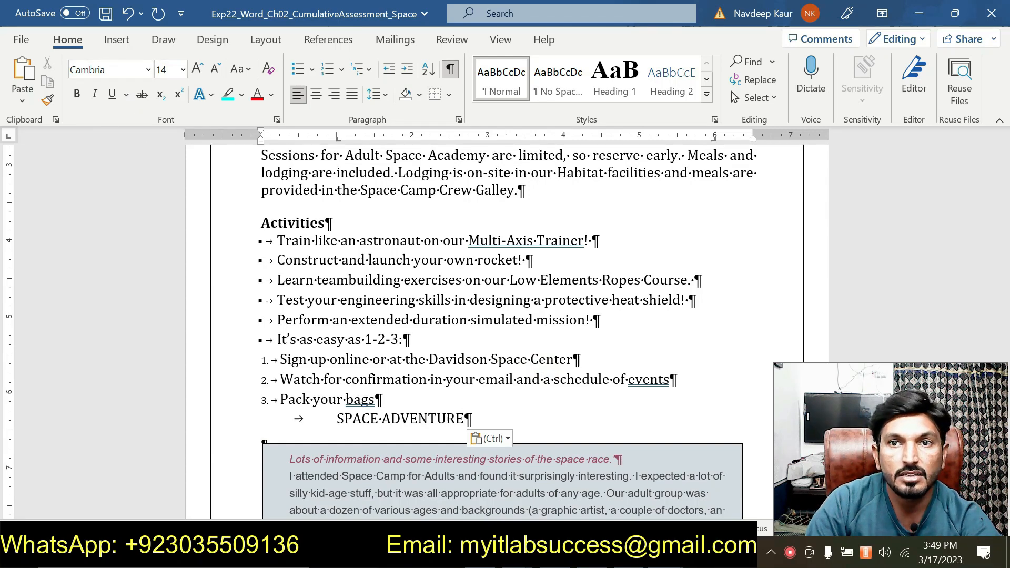
- Copy DAVIDSON SPACE CENTER from the instructions, then add another tab and paste it after SPACE ADVENTURE as text only
{"action": "left_click", "coordinate": [665, 555]}
{"action": "left_click", "coordinate": [676, 474]}
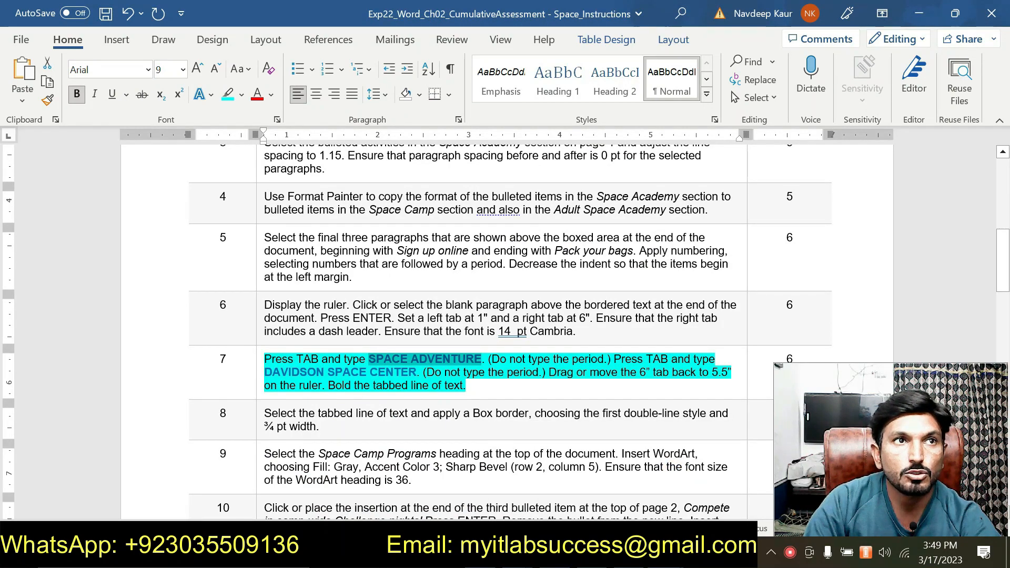
{"action": "left_click_drag", "start_coordinate": [264, 372], "coordinate": [387, 372]}
{"action": "right_click", "coordinate": [387, 372]}
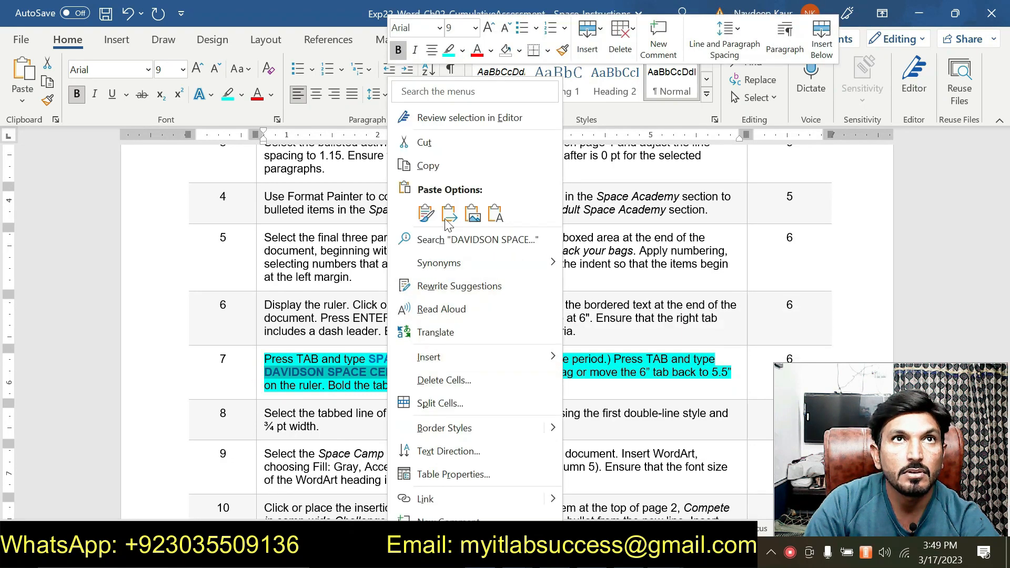
{"action": "left_click", "coordinate": [441, 166]}
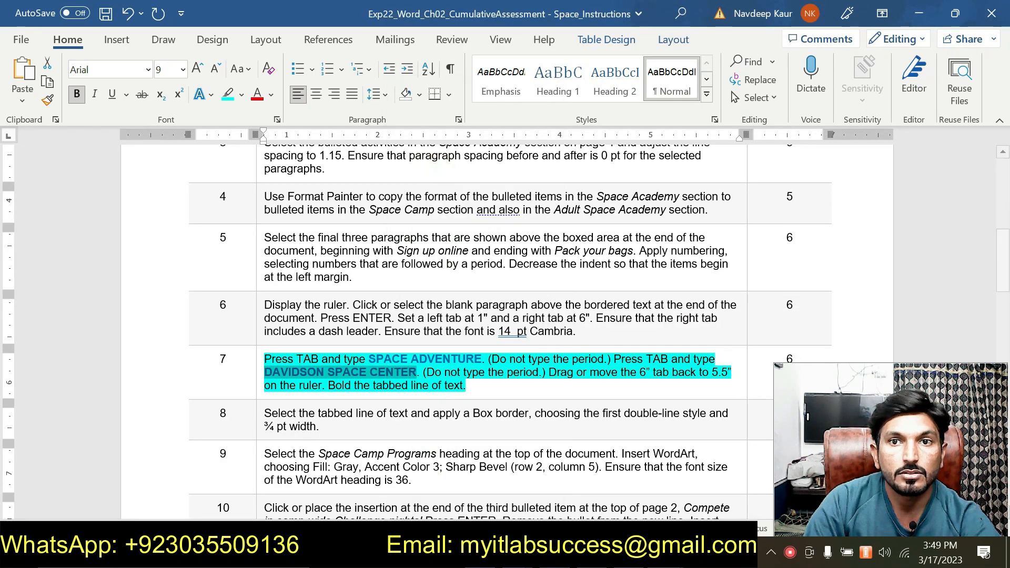
{"action": "left_click", "coordinate": [665, 557]}
{"action": "left_click", "coordinate": [579, 479]}
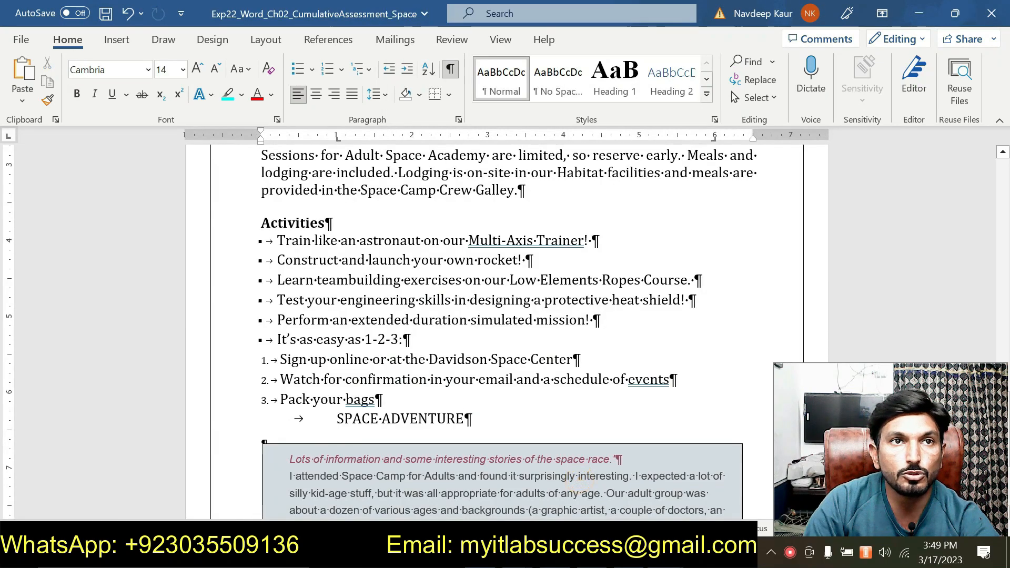
{"action": "key", "text": "Tab"}
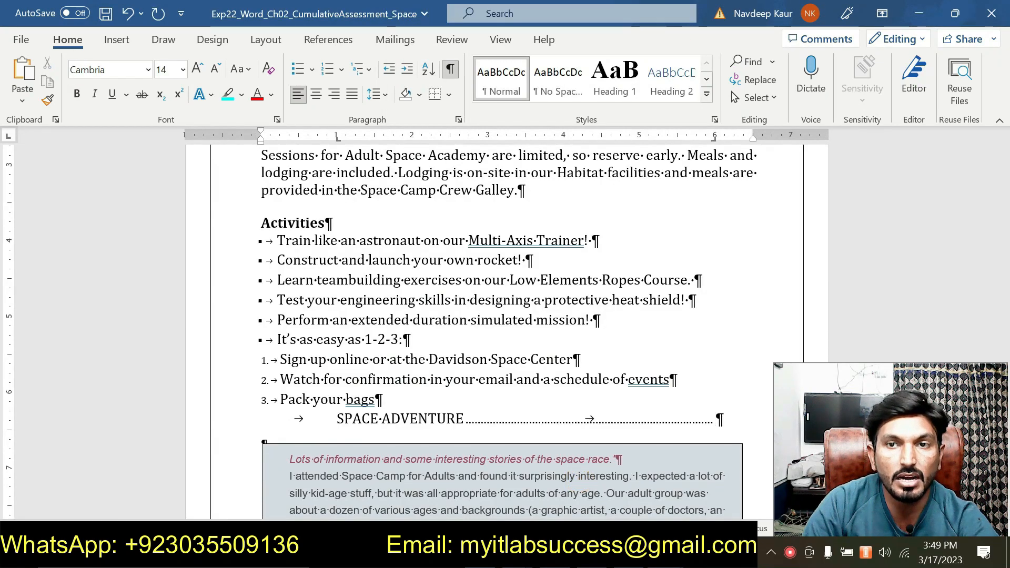
{"action": "key", "text": "ctrl+v"}
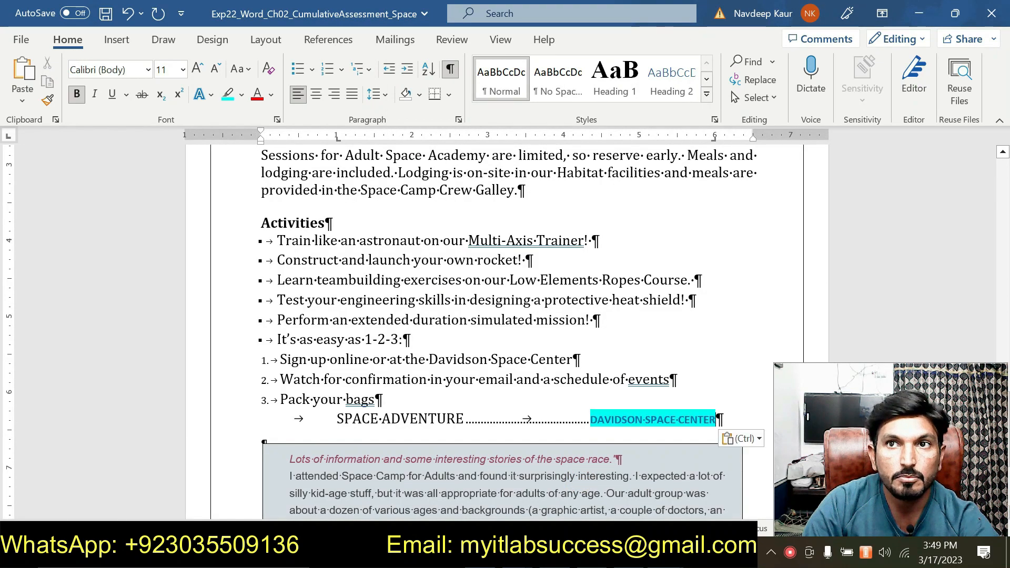
{"action": "left_click", "coordinate": [758, 439]}
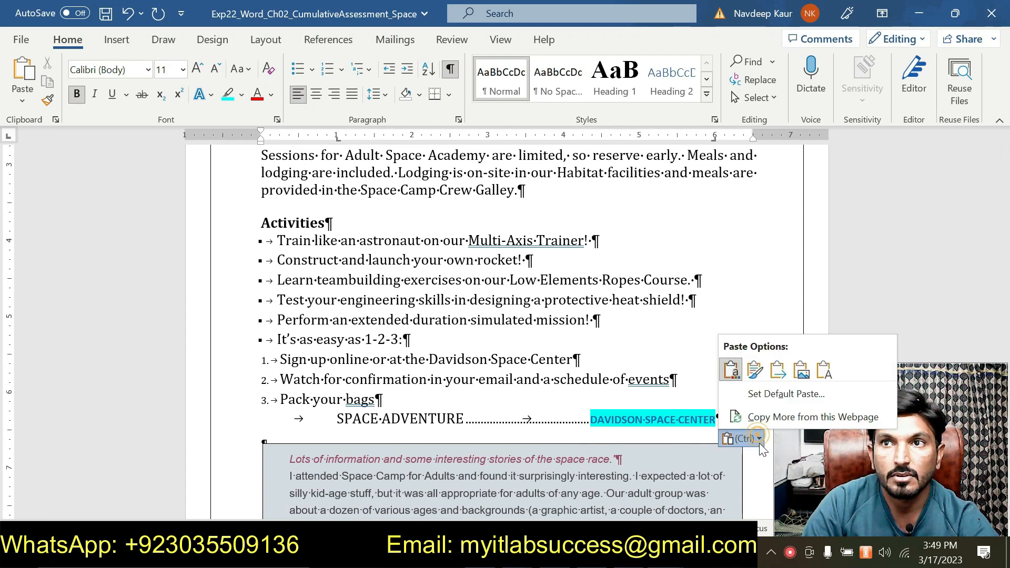
{"action": "left_click", "coordinate": [820, 374]}
- Move the tabbed line's right tab stop to 5.5" on the ruler
{"action": "left_click", "coordinate": [666, 553]}
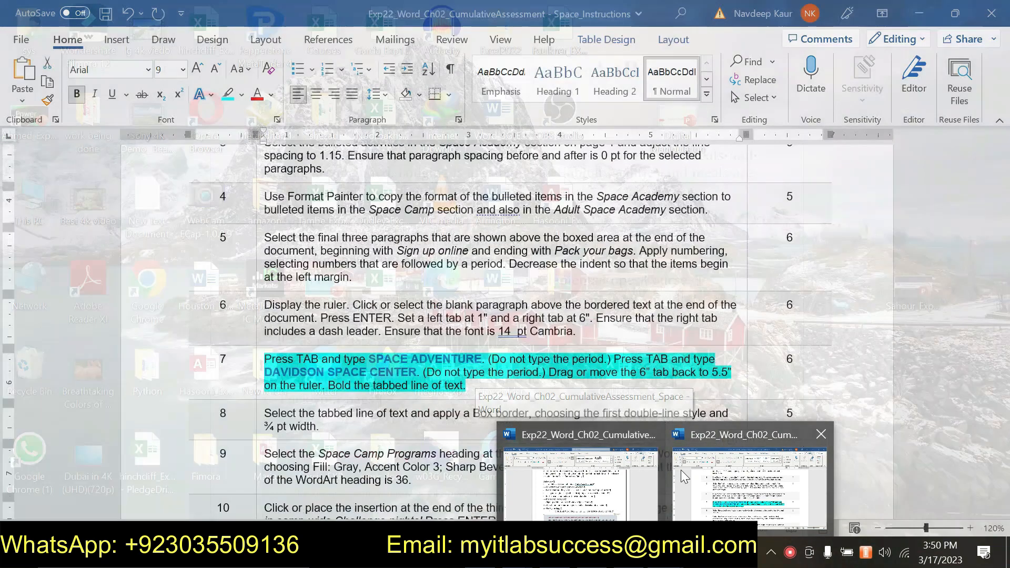
{"action": "left_click", "coordinate": [681, 470]}
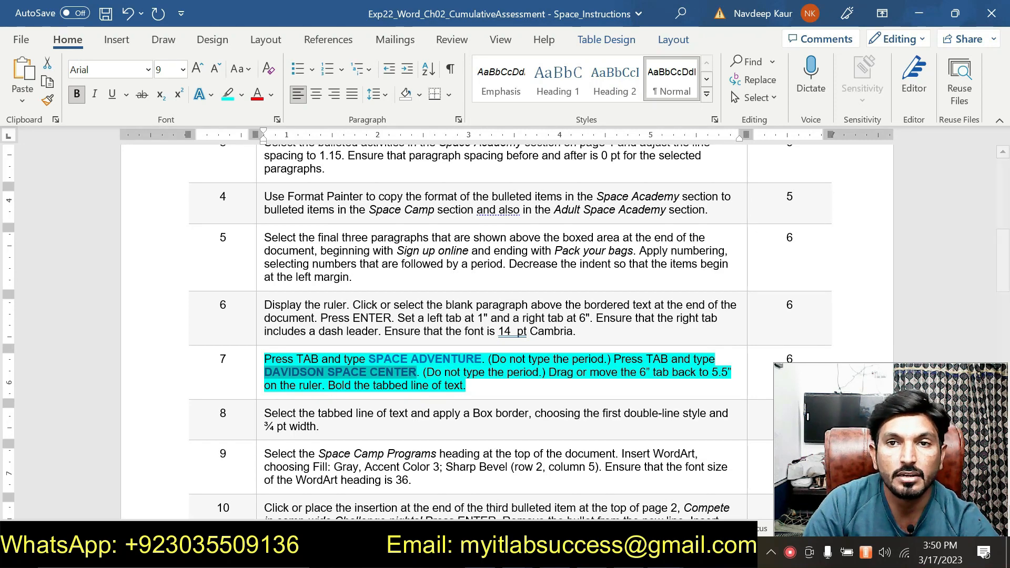
{"action": "mouse_move", "coordinate": [665, 553]}
{"action": "left_click", "coordinate": [610, 492]}
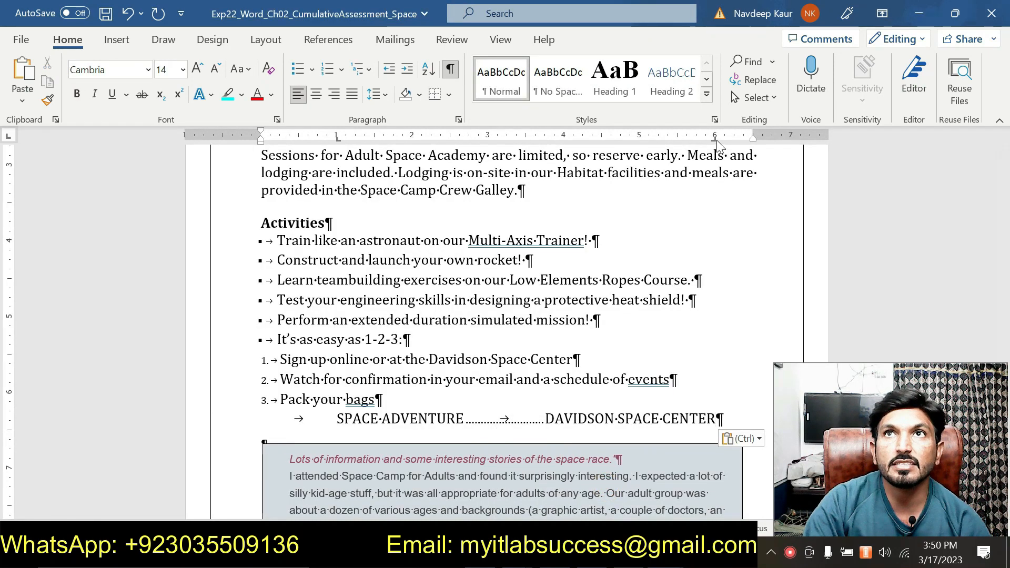
{"action": "left_click_drag", "start_coordinate": [714, 140], "coordinate": [677, 146]}
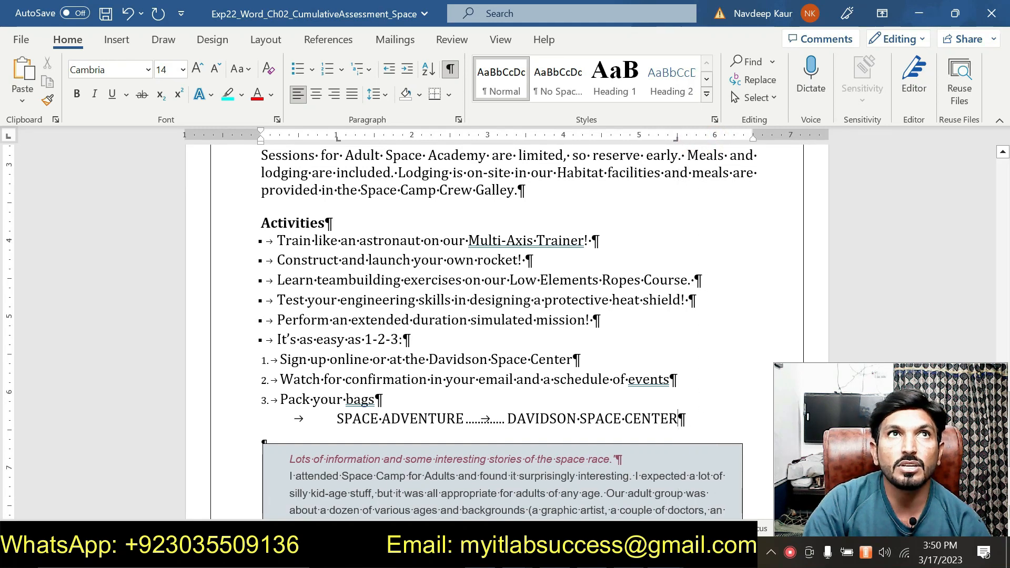
- Delete the extra trailing space after DAVIDSON SPACE CENTER in the tabbed line
{"action": "left_click", "coordinate": [458, 120]}
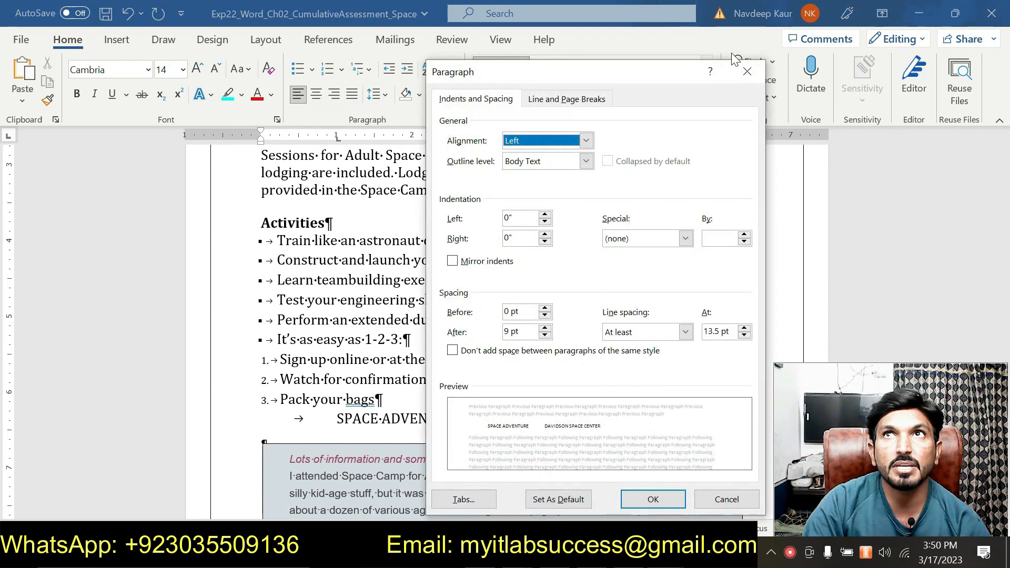
{"action": "left_click", "coordinate": [747, 71]}
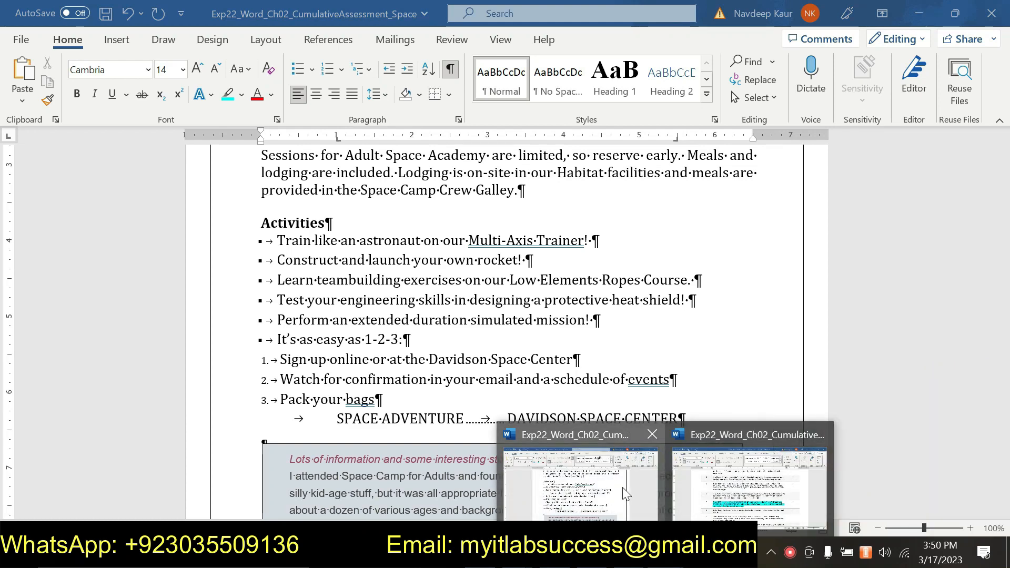
{"action": "left_click", "coordinate": [739, 479]}
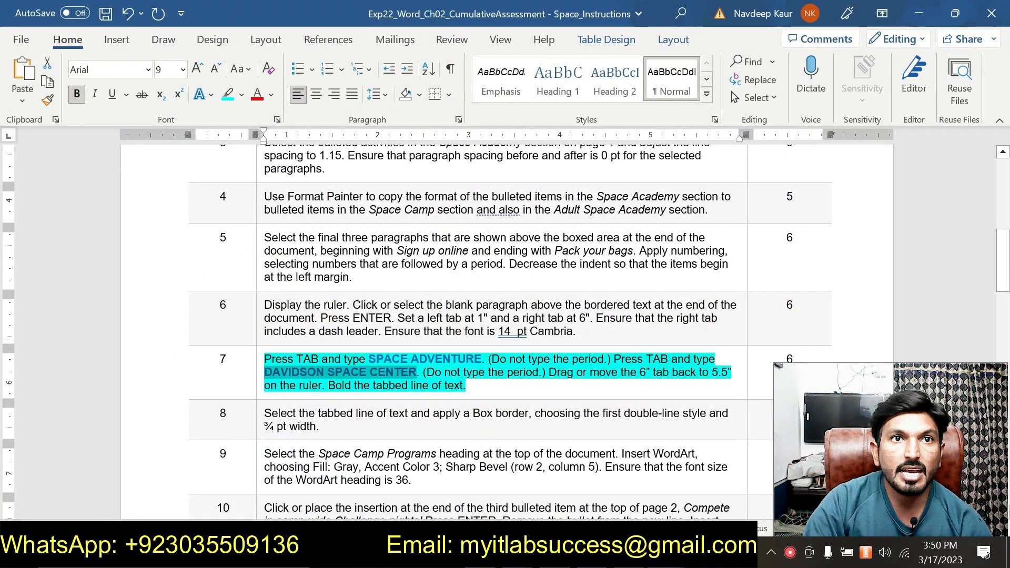
{"action": "left_click", "coordinate": [664, 552]}
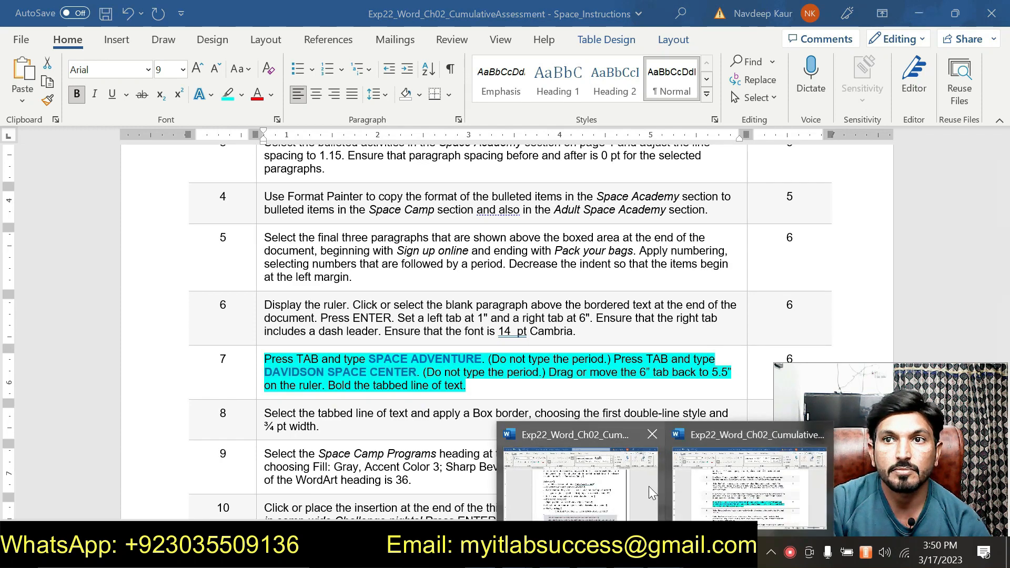
{"action": "left_click", "coordinate": [710, 480]}
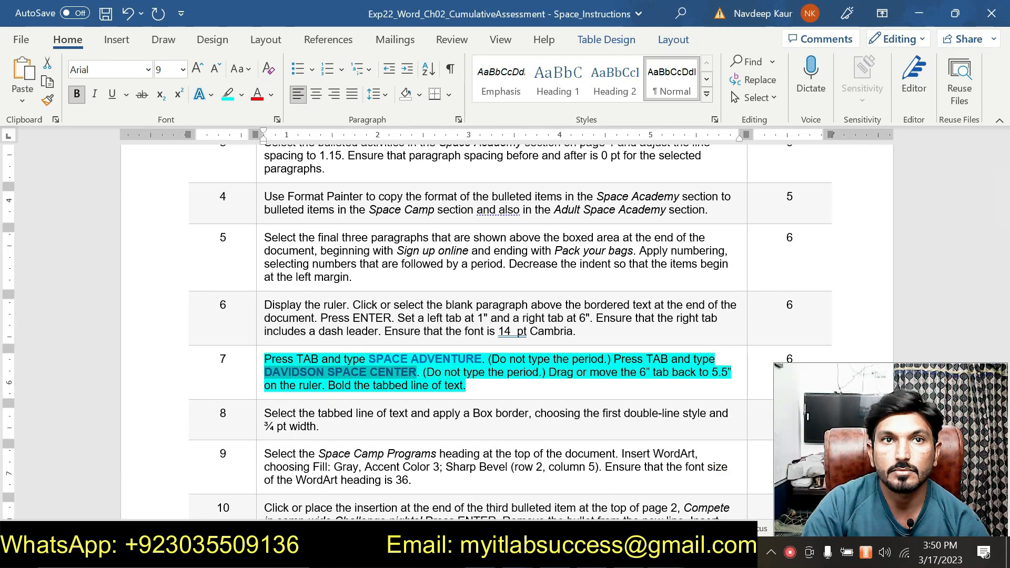
{"action": "left_click", "coordinate": [664, 552]}
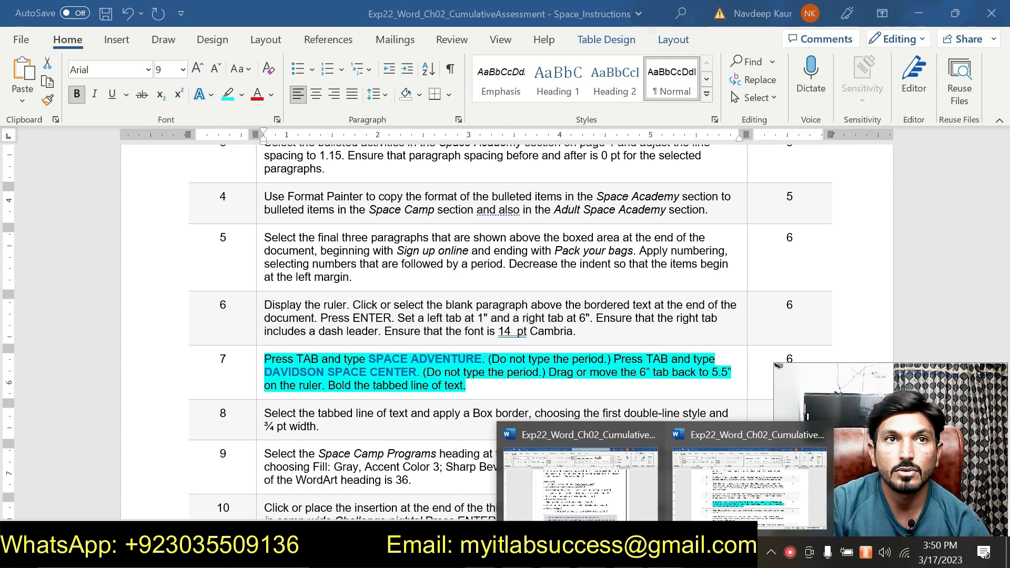
{"action": "left_click", "coordinate": [589, 497]}
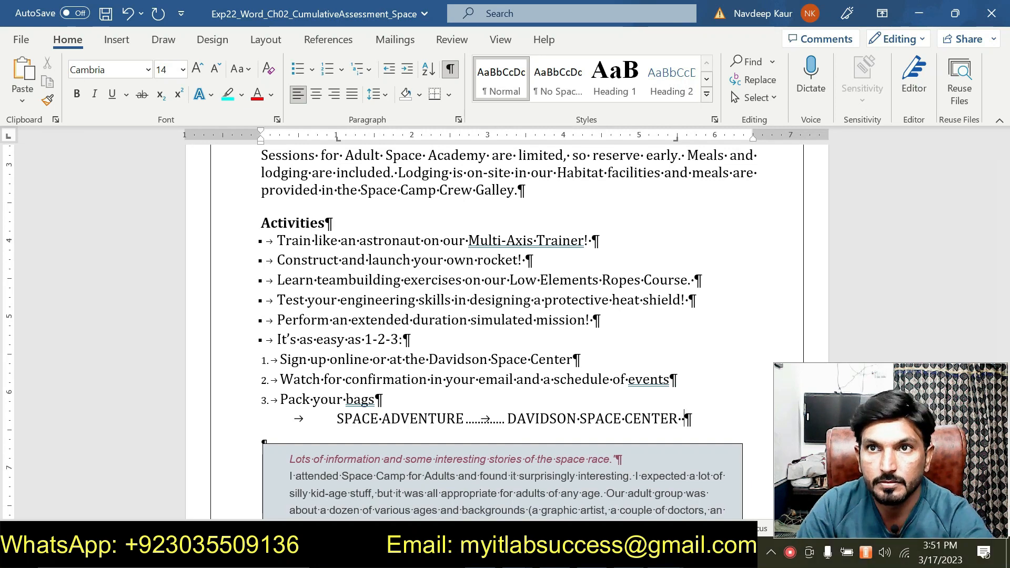
{"action": "key", "text": "BackSpace"}
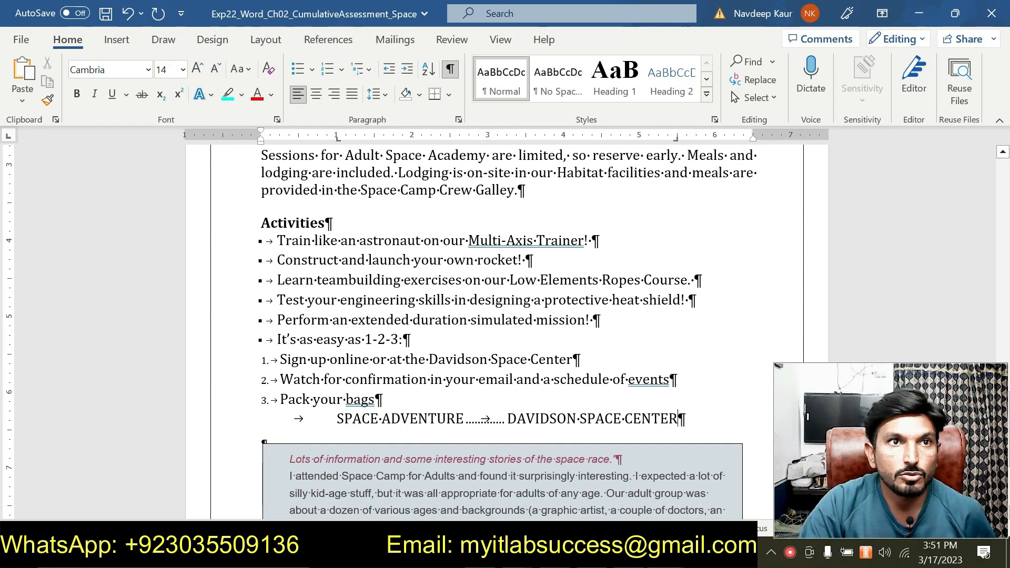
- Bold the whole tabbed line of text
{"action": "left_click_drag", "start_coordinate": [336, 419], "coordinate": [677, 419]}
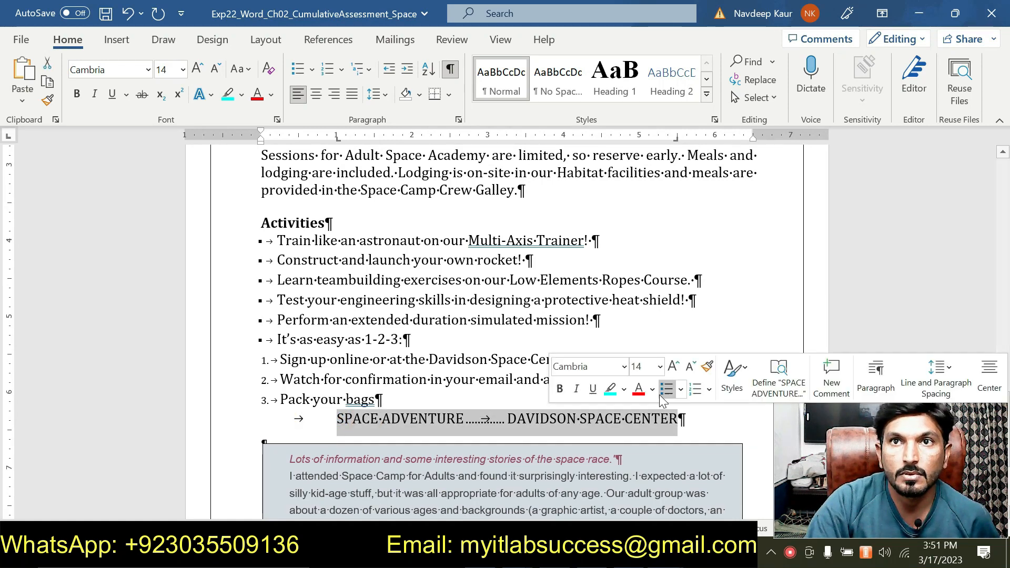
{"action": "left_click", "coordinate": [558, 388]}
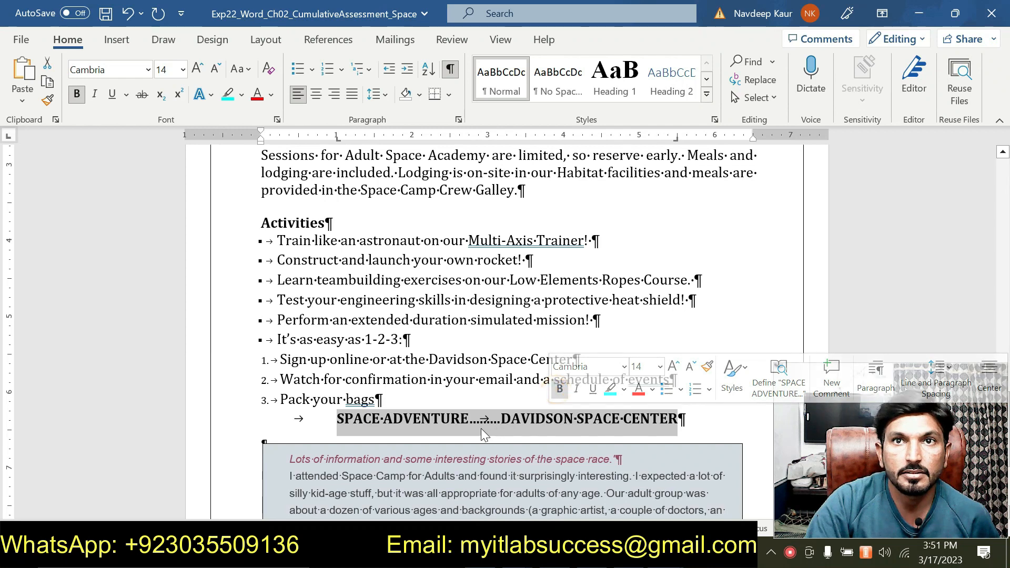
{"action": "left_click", "coordinate": [663, 552]}
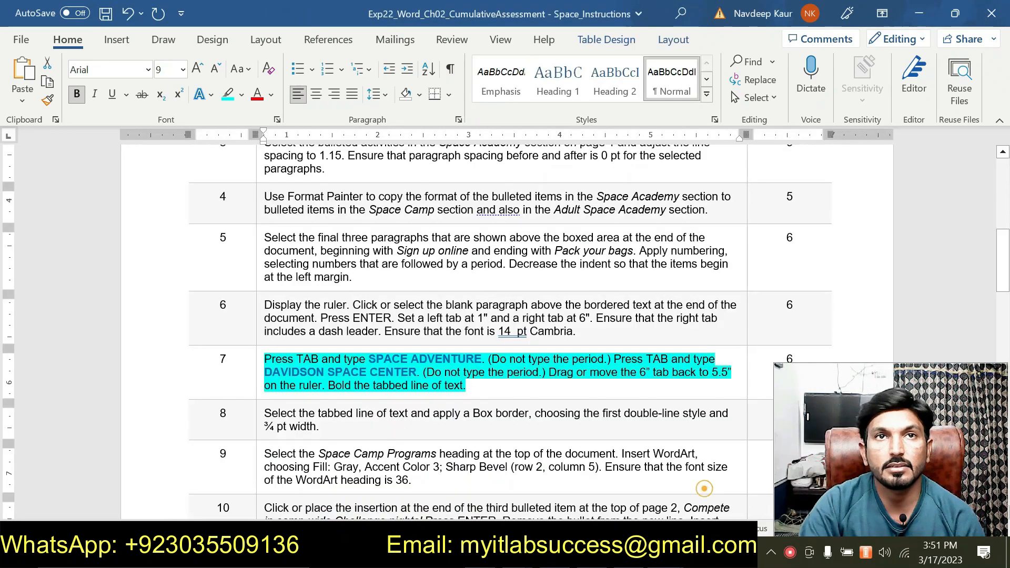
- Switch to the instructions document and remove the highlight from the step 7 instruction
{"action": "left_click", "coordinate": [747, 473]}
{"action": "left_click_drag", "start_coordinate": [473, 387], "coordinate": [329, 350]}
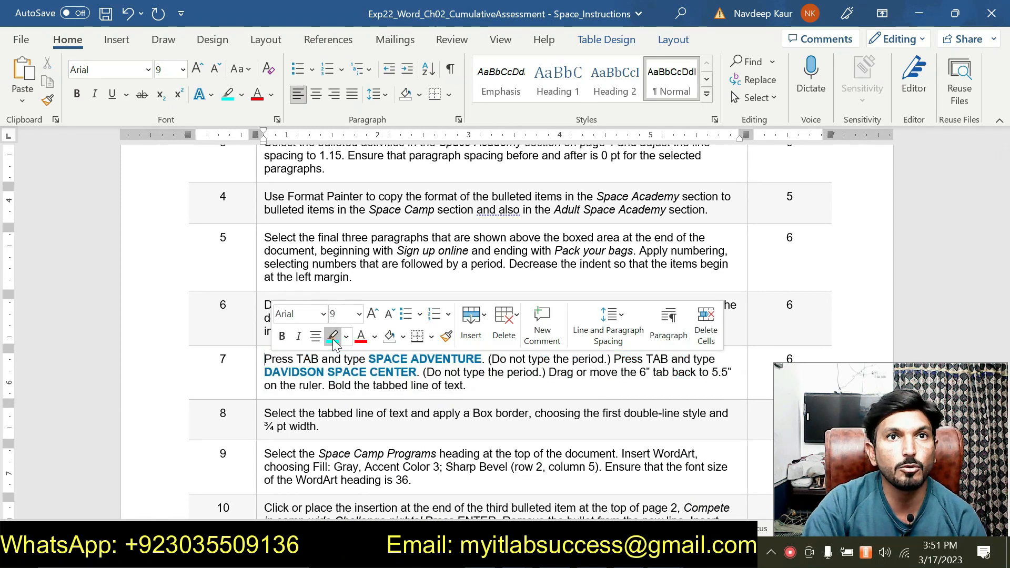
- Highlight the step 8 instruction and return to the Space Camp document
{"action": "scroll", "coordinate": [332, 339], "scroll_direction": "down", "scroll_amount": 3}
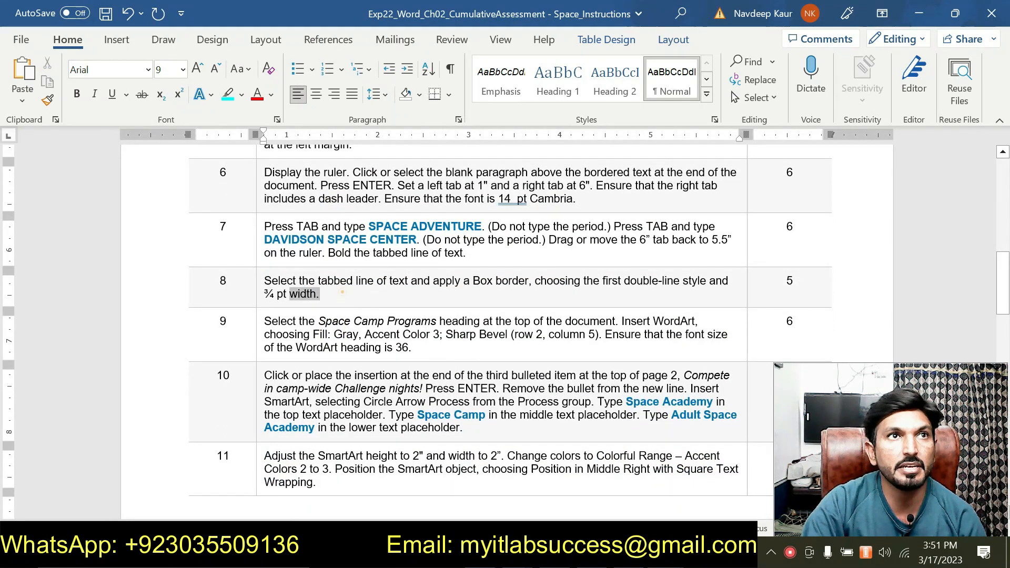
{"action": "triple_click", "coordinate": [339, 290]}
{"action": "left_click", "coordinate": [331, 260]}
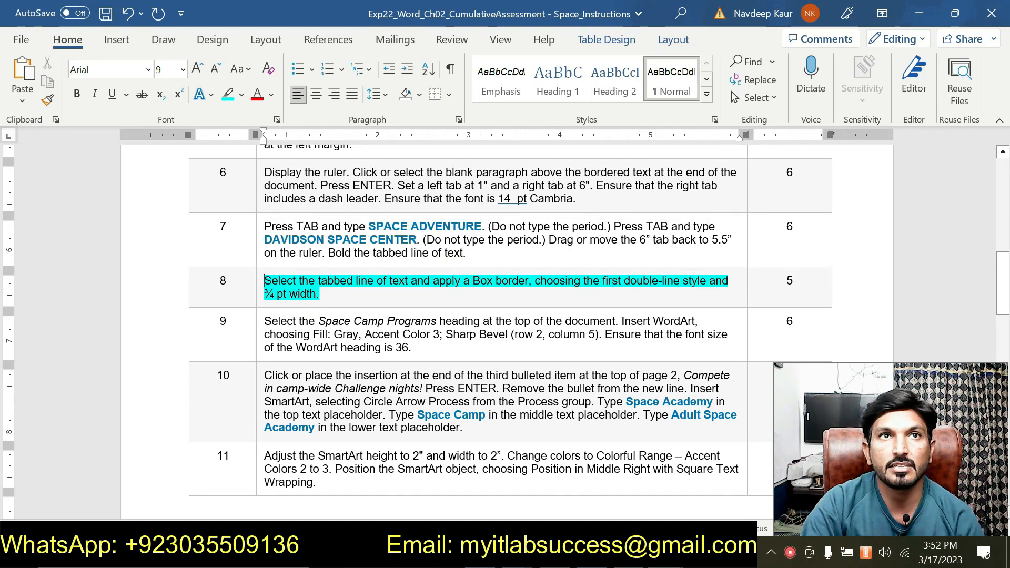
{"action": "left_click", "coordinate": [665, 552]}
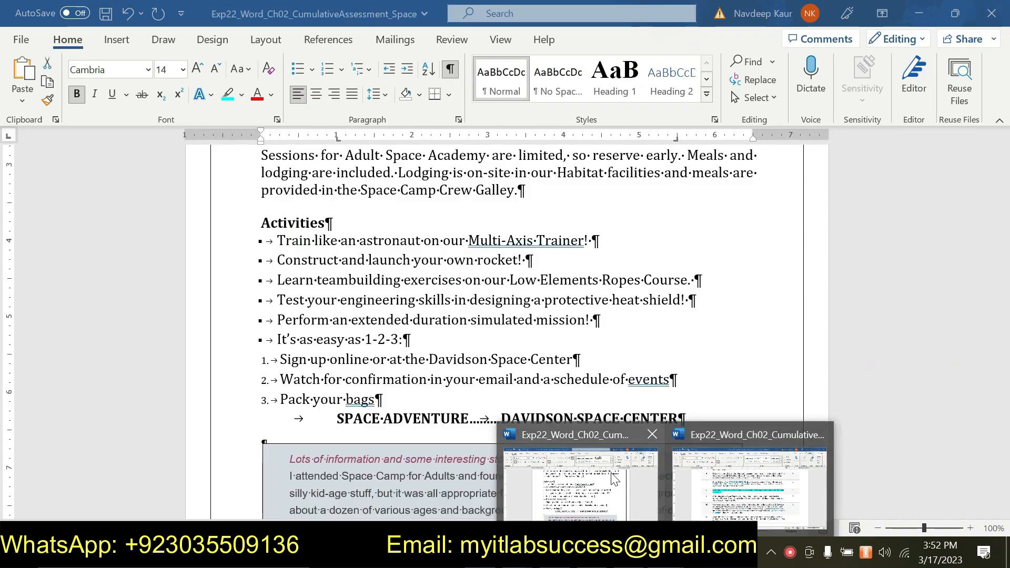
{"action": "left_click", "coordinate": [614, 479]}
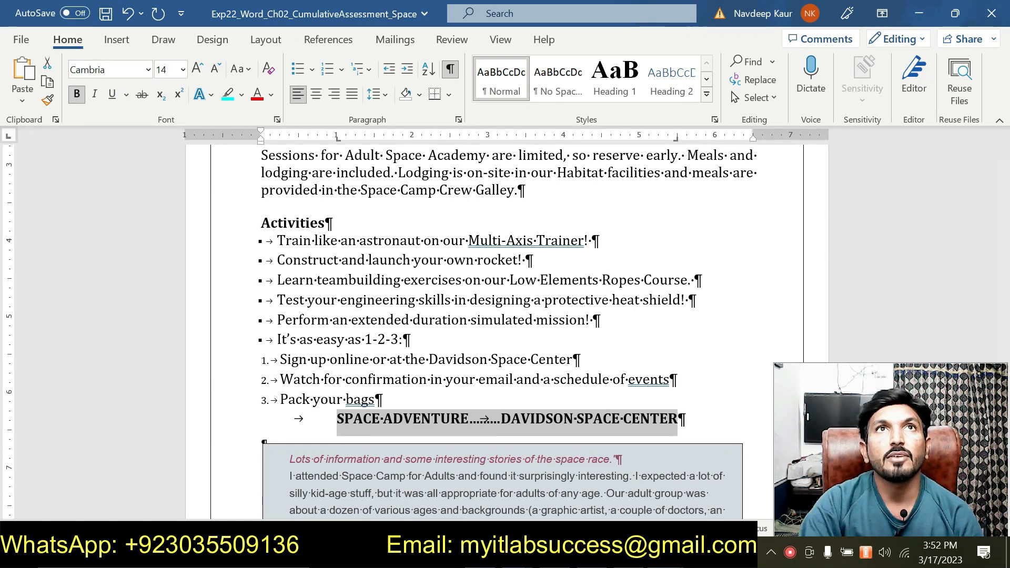
- Open Borders and Shading for the selected tabbed line, choosing the Box setting and ¾ pt width
{"action": "left_click", "coordinate": [449, 95]}
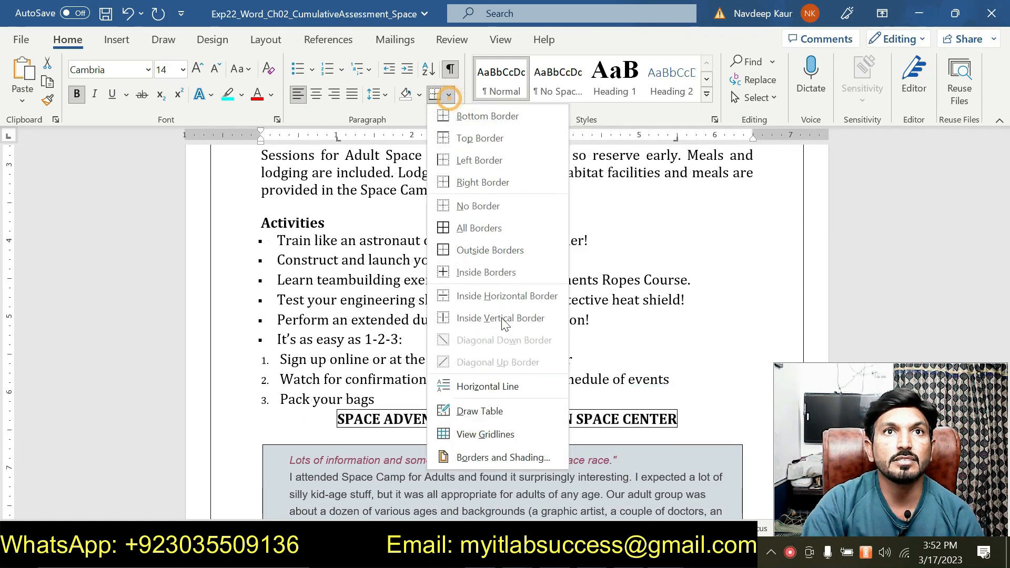
{"action": "left_click", "coordinate": [494, 458]}
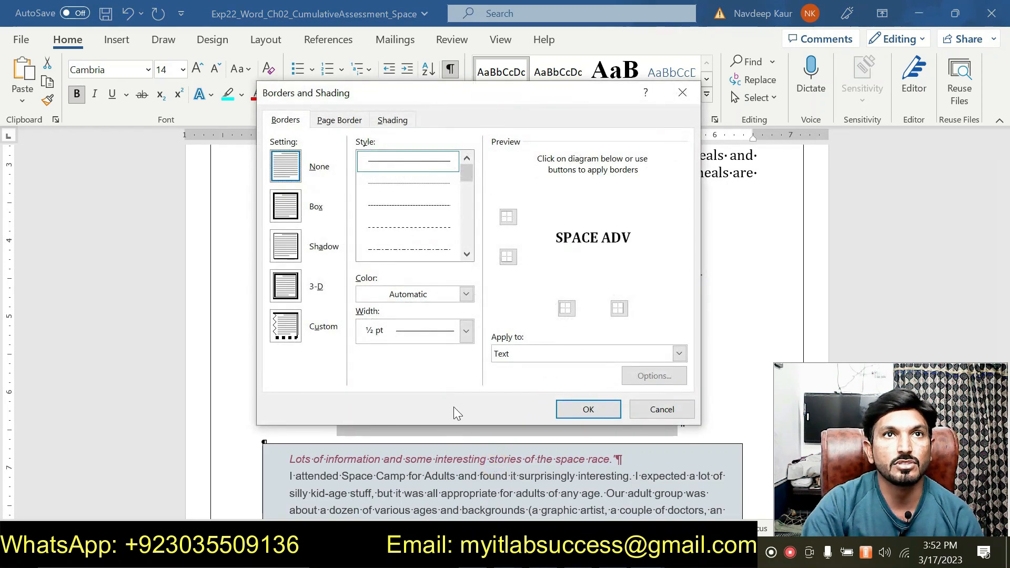
{"action": "left_click", "coordinate": [290, 211]}
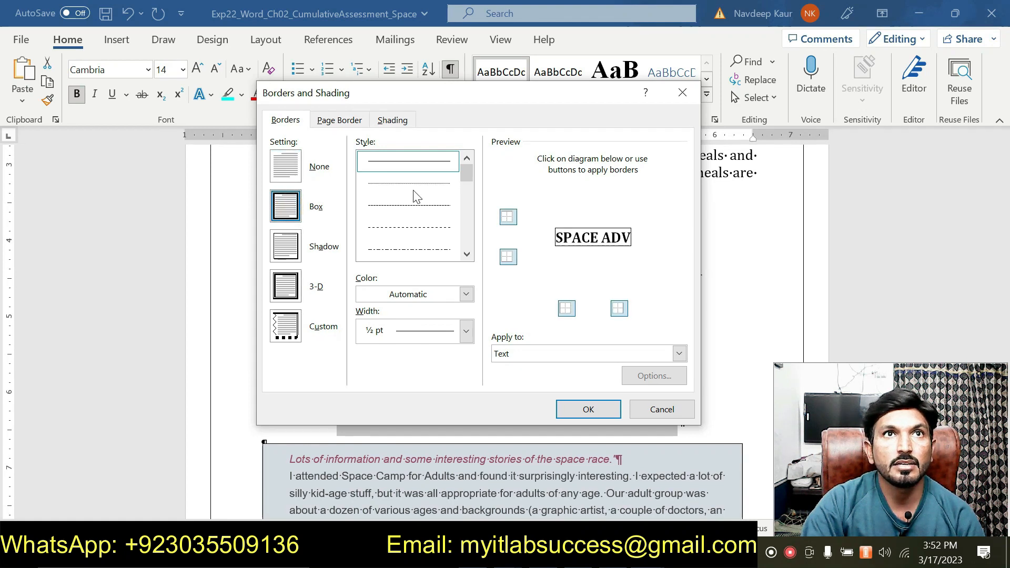
{"action": "left_click", "coordinate": [422, 336]}
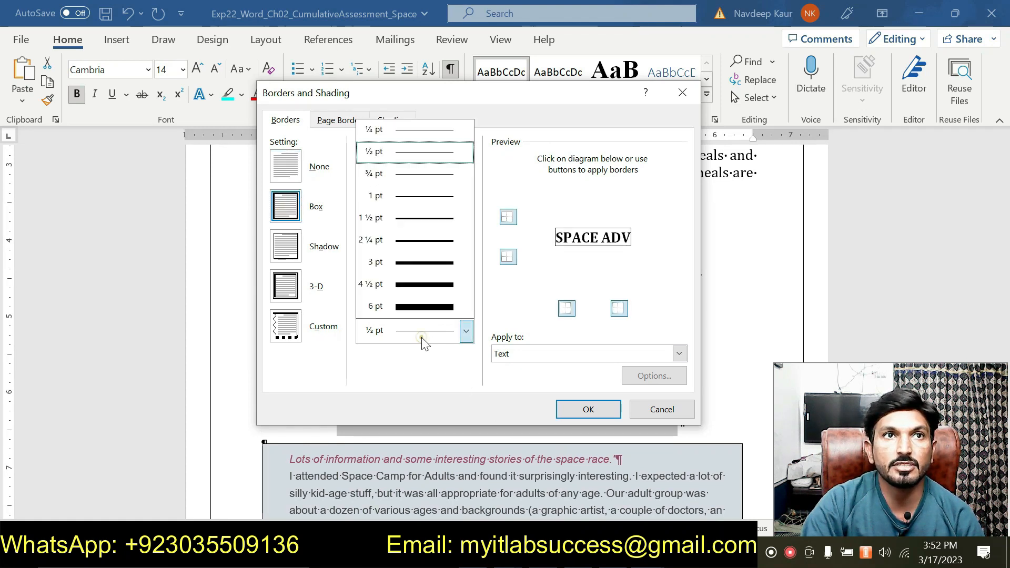
{"action": "left_click", "coordinate": [388, 173]}
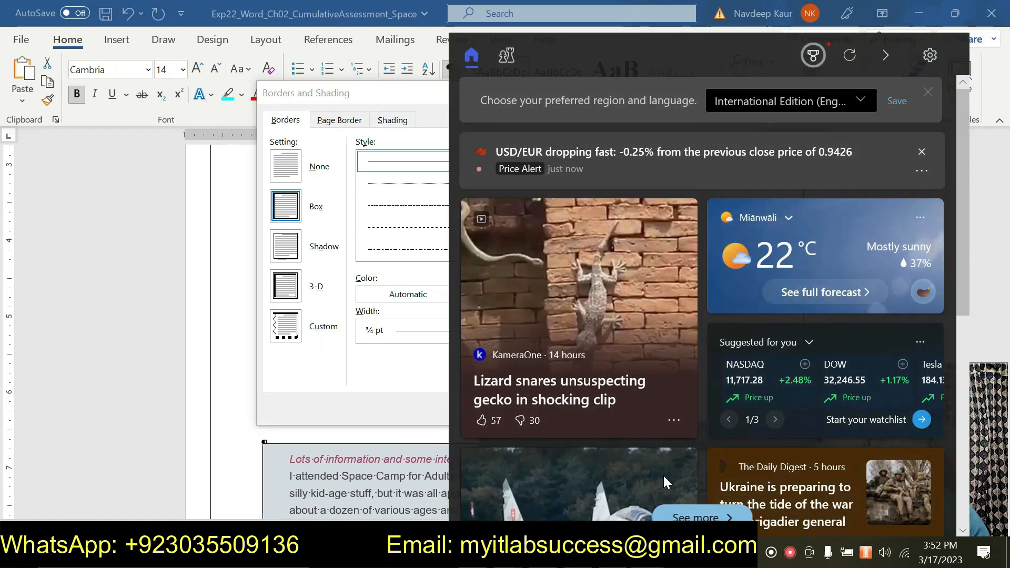
- Switch to the instructions document to reread step 8, then return to the Borders and Shading dialog
{"action": "mouse_move", "coordinate": [611, 489]}
{"action": "left_click", "coordinate": [672, 480]}
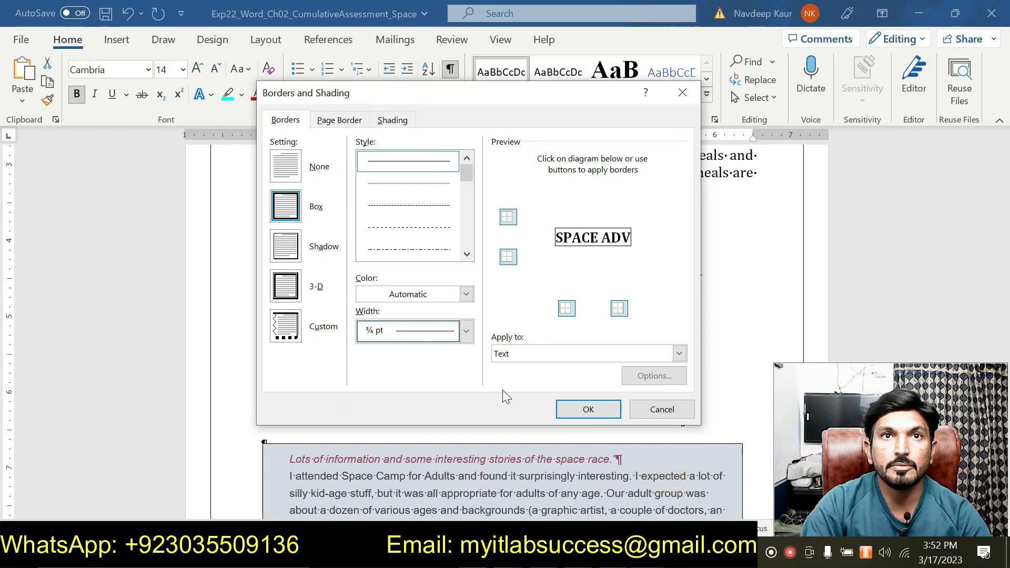
{"action": "left_click", "coordinate": [648, 553]}
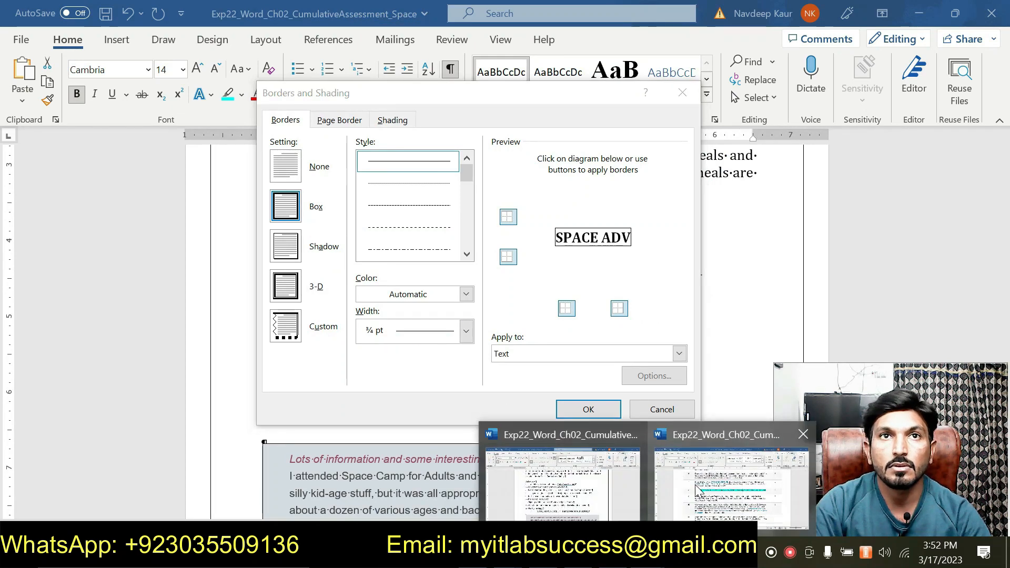
{"action": "left_click", "coordinate": [718, 478]}
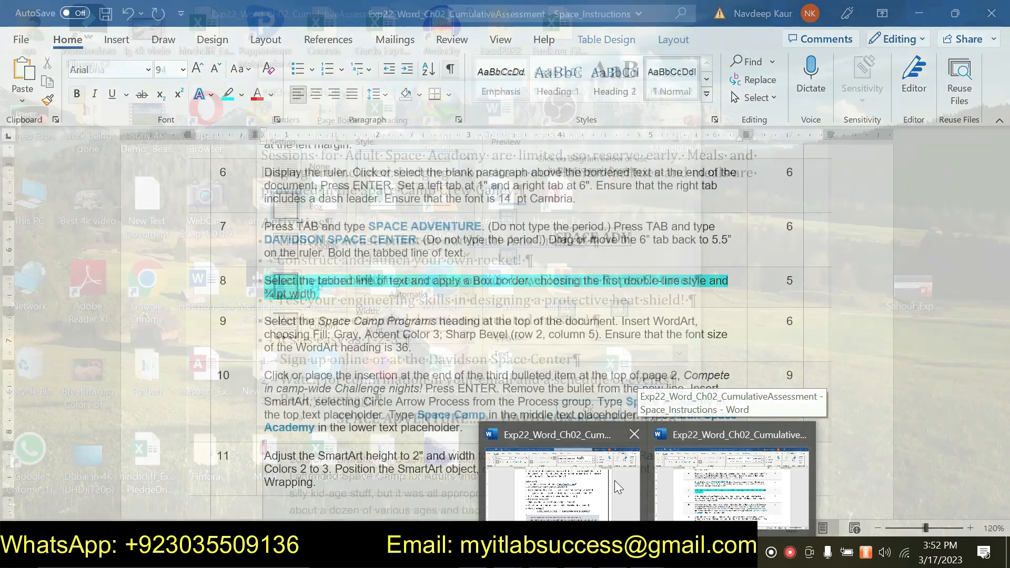
{"action": "left_click", "coordinate": [614, 481]}
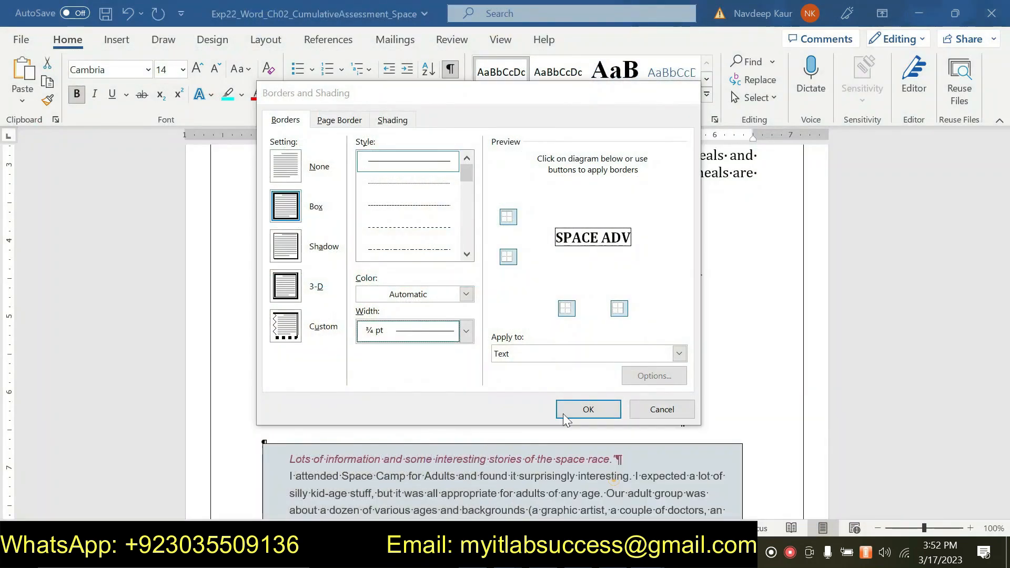
- Choose the first double-line style and apply the Box border to the tabbed line
{"action": "left_click", "coordinate": [467, 254]}
{"action": "left_click", "coordinate": [466, 254]}
{"action": "left_click", "coordinate": [435, 248]}
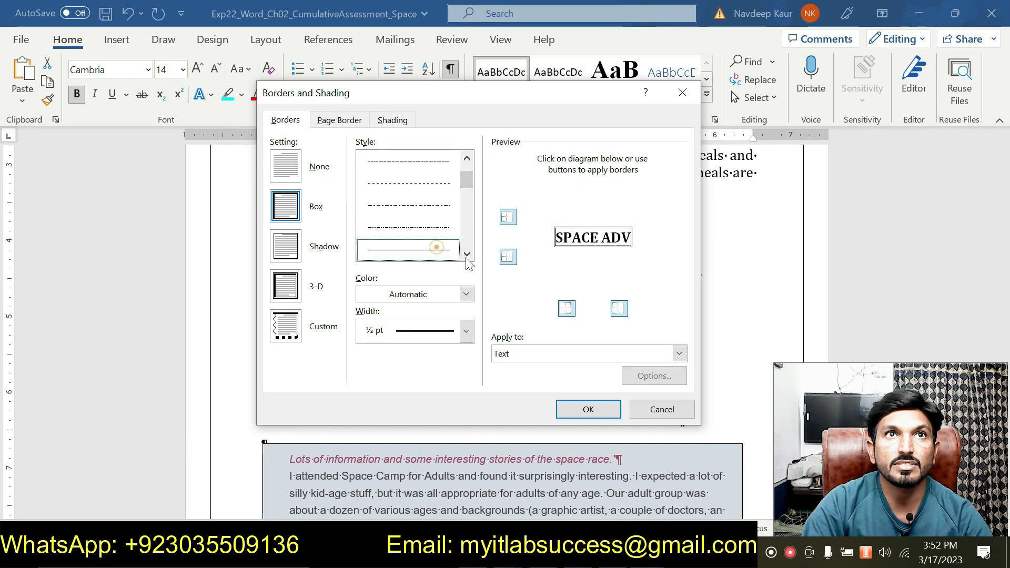
{"action": "left_click", "coordinate": [578, 414]}
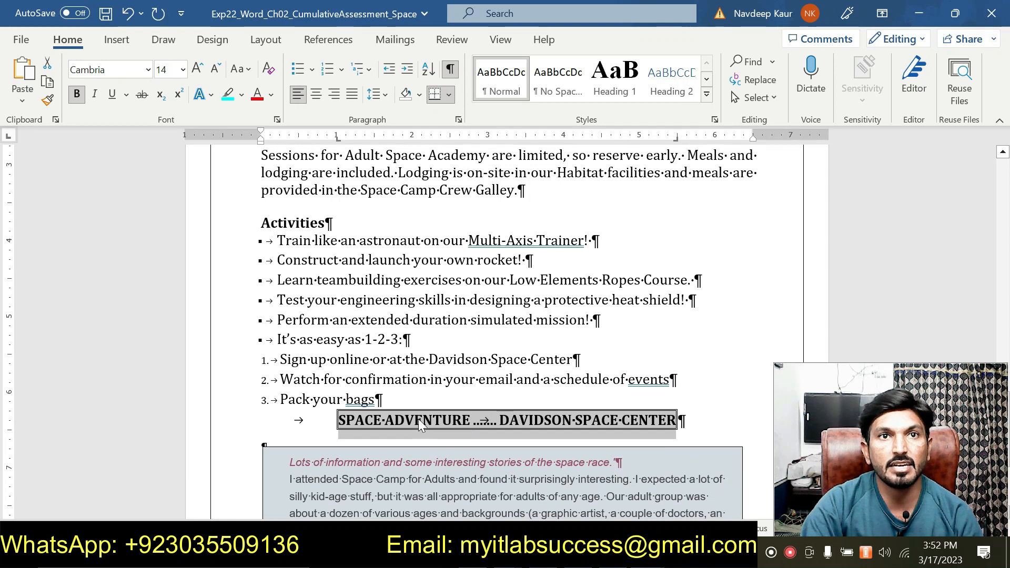
{"action": "left_click", "coordinate": [463, 388]}
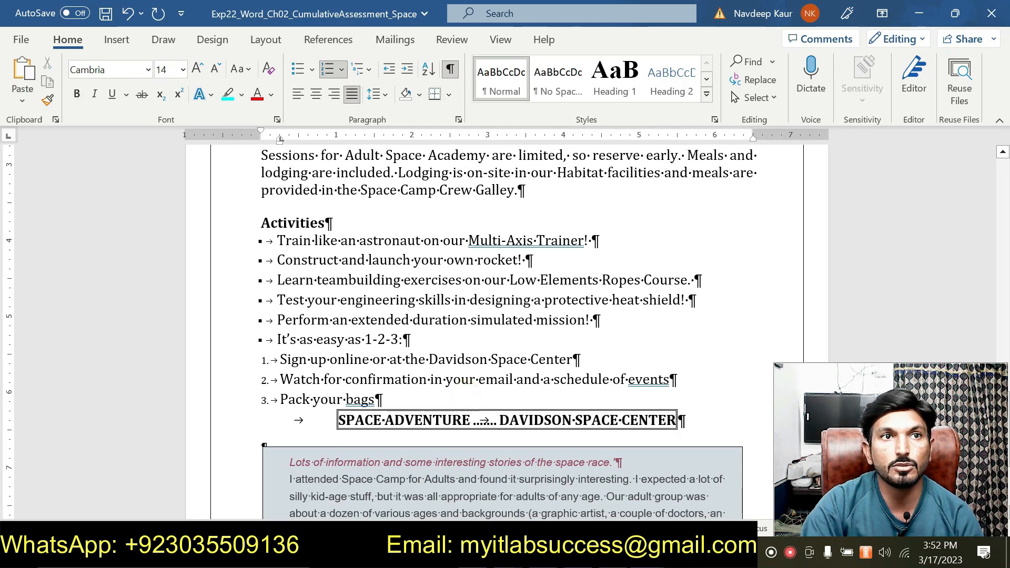
- Switch to the instructions document and remove the highlight from the step 8 instruction
{"action": "left_click", "coordinate": [647, 556]}
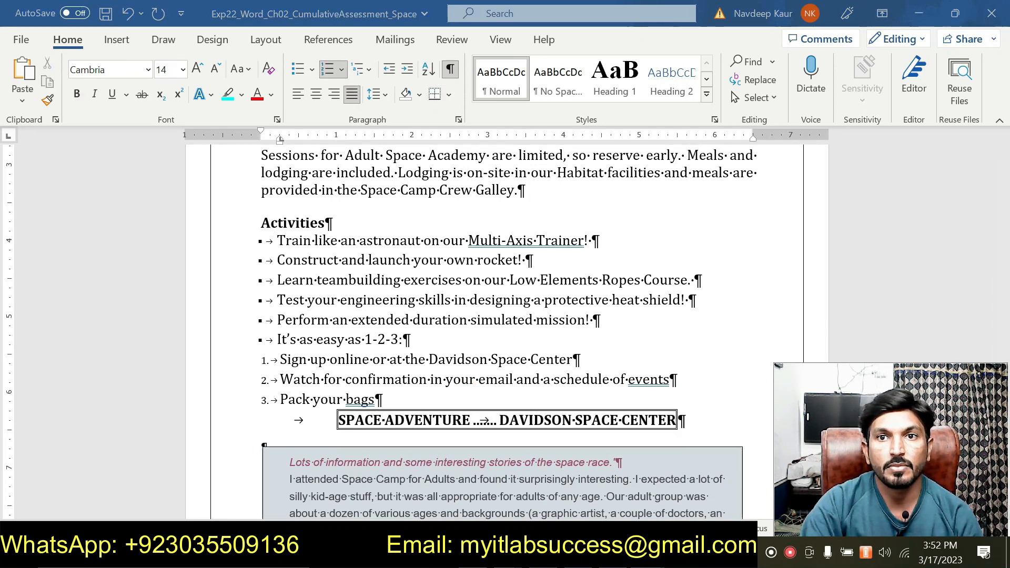
{"action": "left_click", "coordinate": [725, 482]}
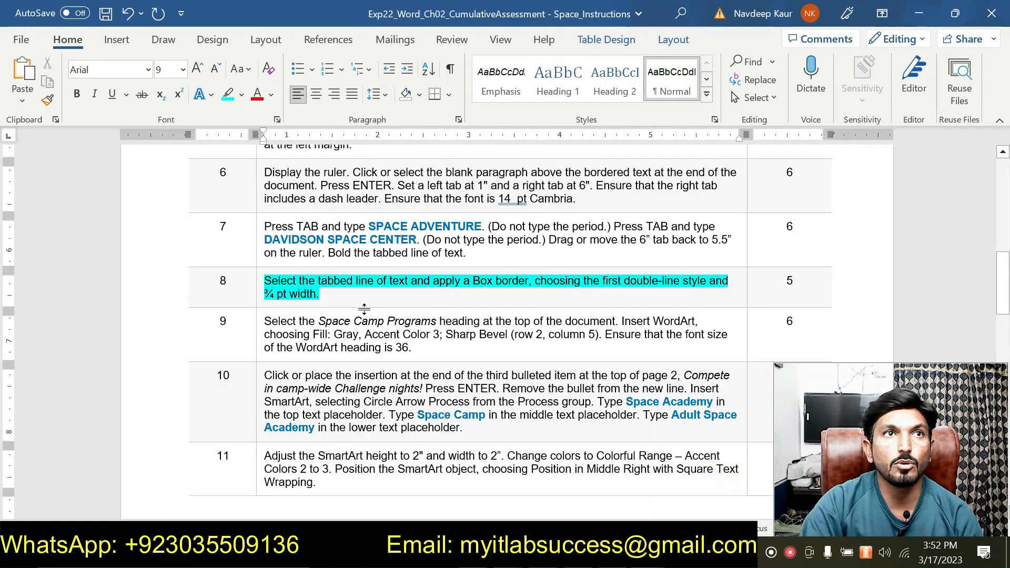
{"action": "triple_click", "coordinate": [339, 289]}
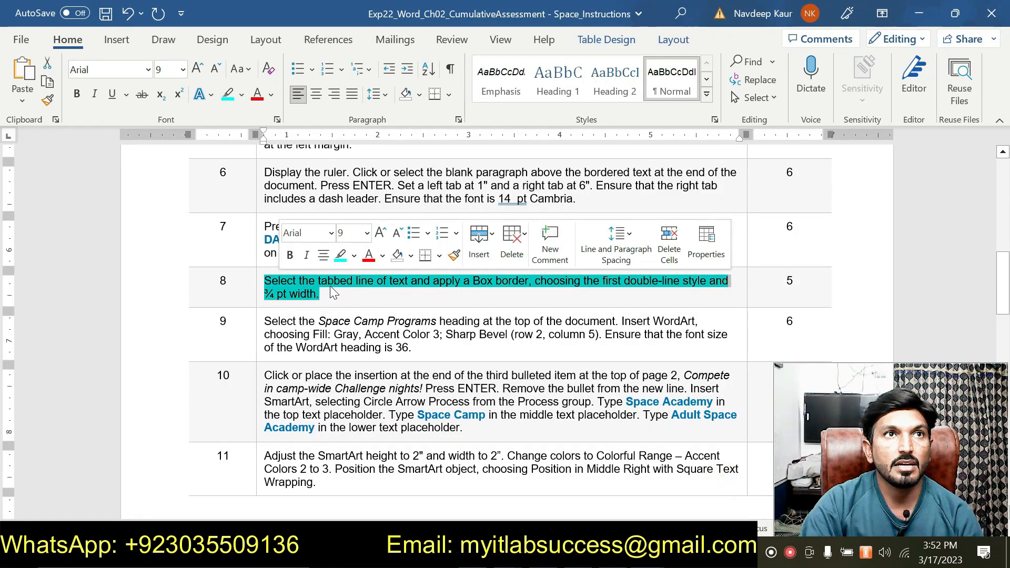
{"action": "left_click", "coordinate": [336, 257]}
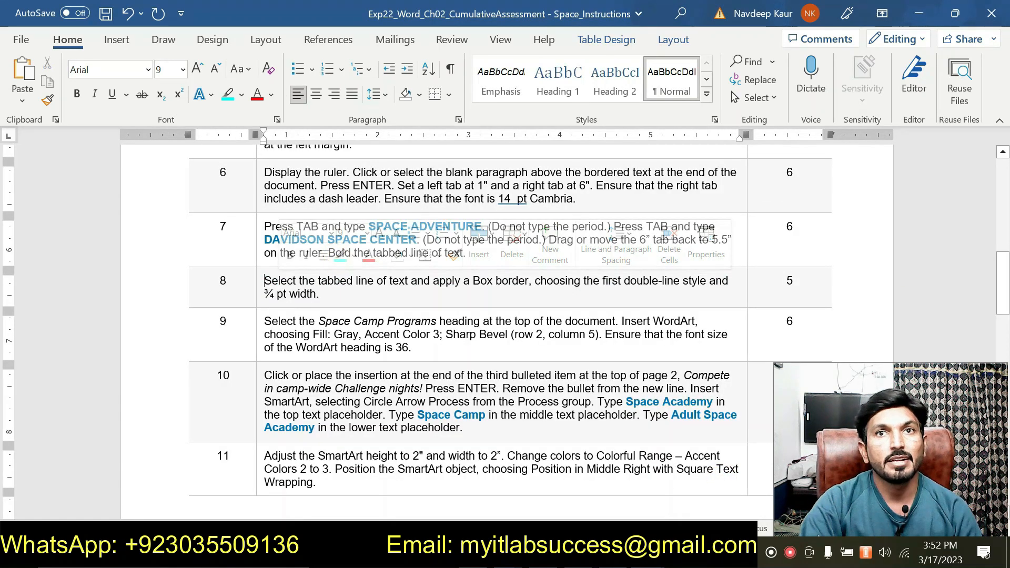
- Highlight the step 9 instruction
{"action": "left_click_drag", "start_coordinate": [426, 348], "coordinate": [264, 320]}
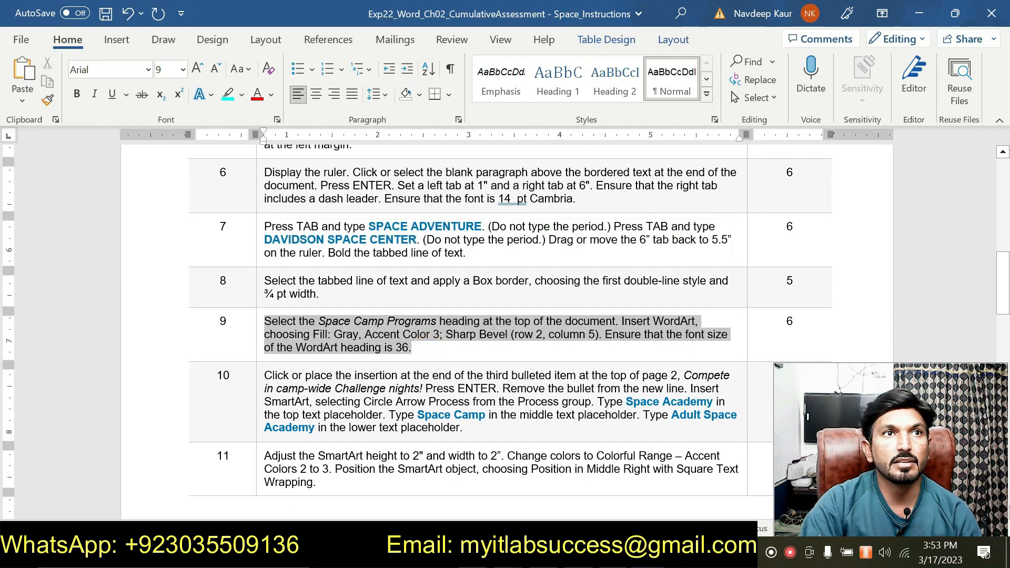
{"action": "left_click", "coordinate": [331, 291]}
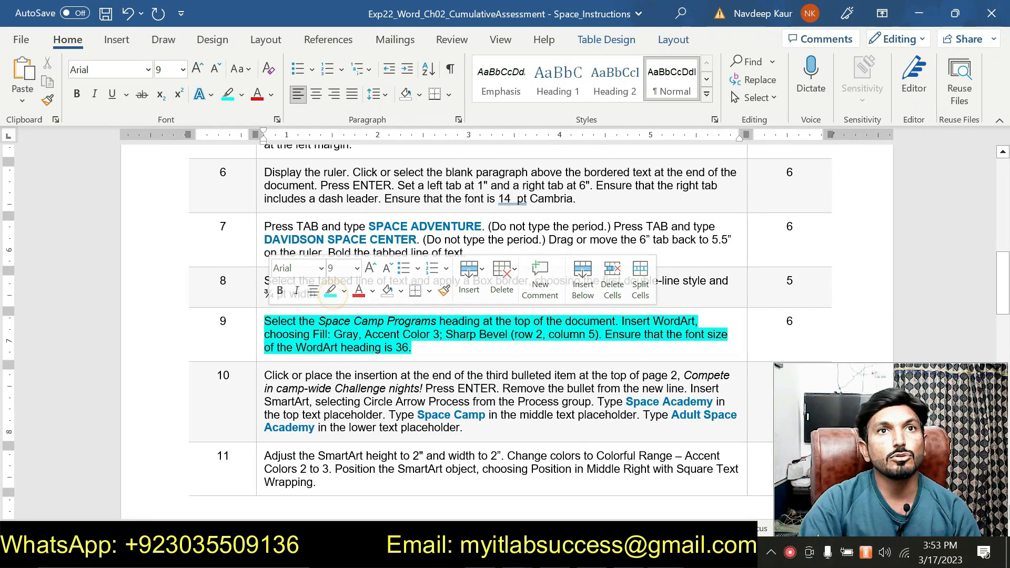
{"action": "scroll", "coordinate": [505, 331], "scroll_direction": "up", "scroll_amount": 5}
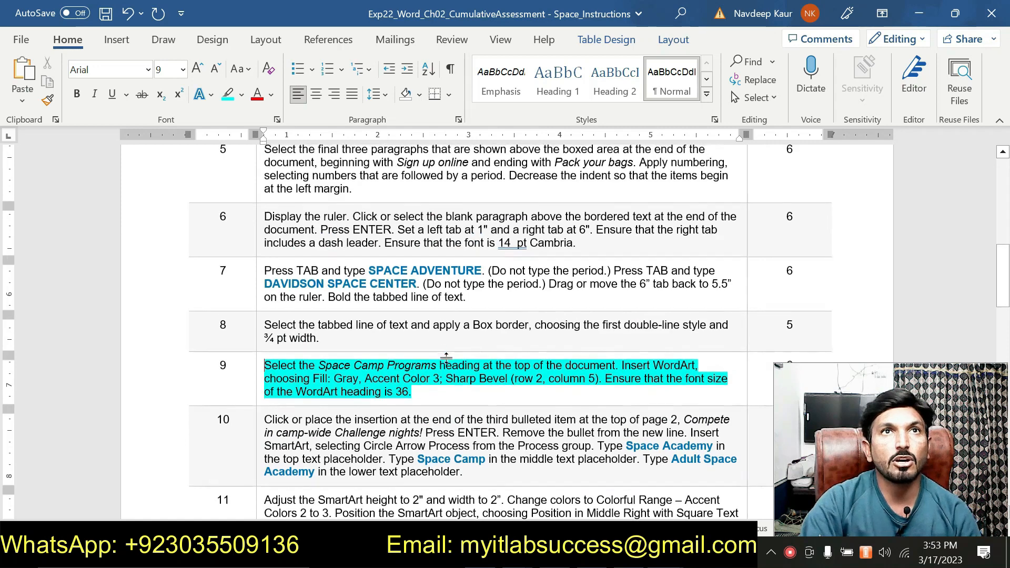
{"action": "scroll", "coordinate": [450, 363], "scroll_direction": "down", "scroll_amount": 5}
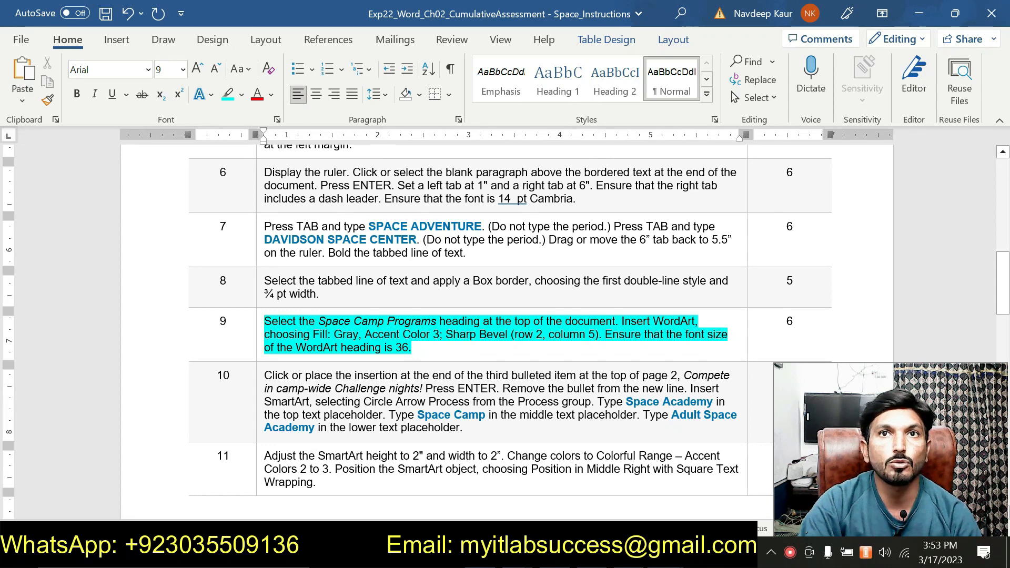
- Return to the Space Camp document and convert the SPACE CAMP PROGRAMS heading to WordArt with Fill: Gray, Accent Color 3; Sharp Bevel
{"action": "mouse_move", "coordinate": [664, 556]}
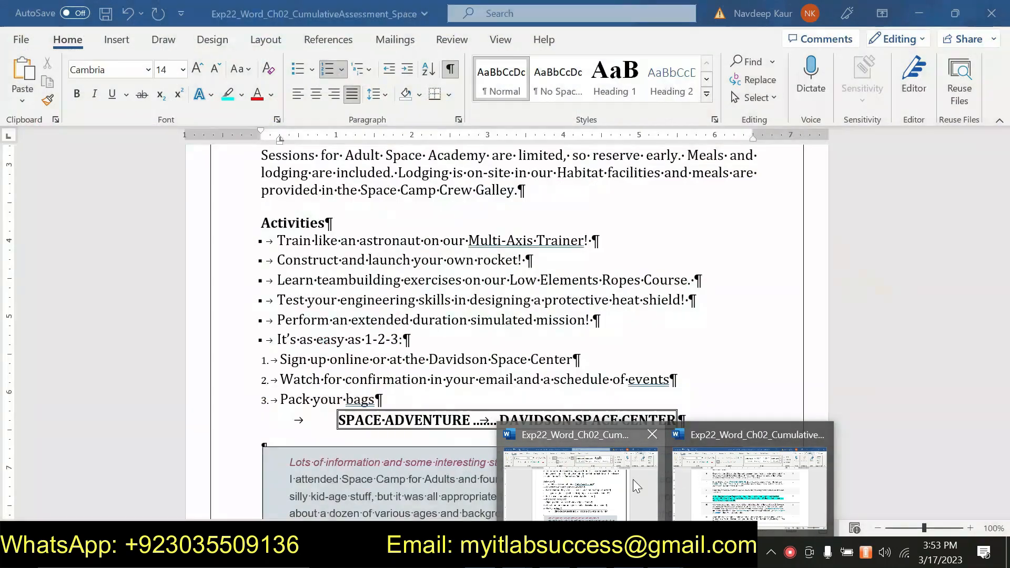
{"action": "left_click", "coordinate": [633, 478]}
{"action": "scroll", "coordinate": [505, 331], "scroll_direction": "up", "scroll_amount": 10}
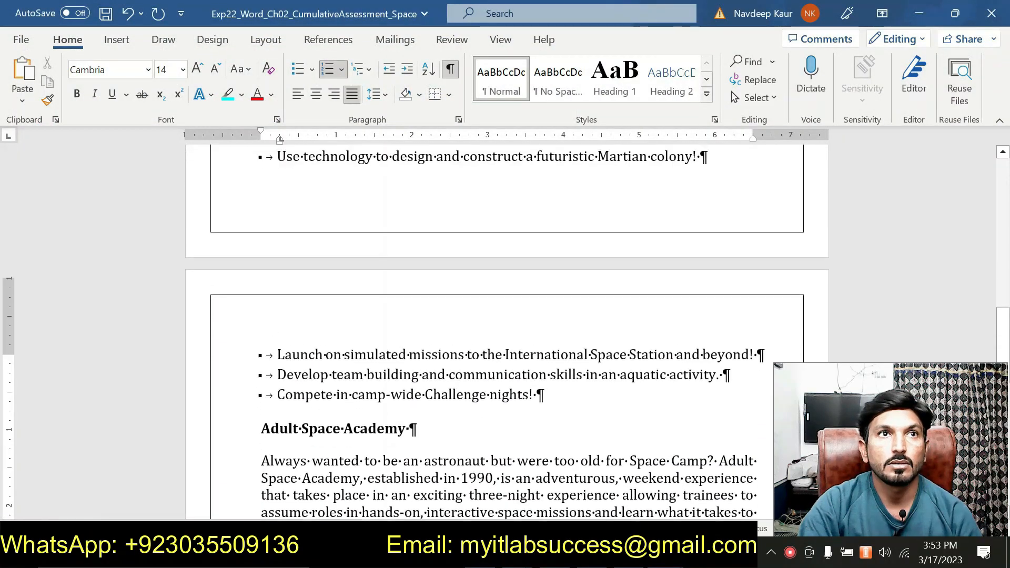
{"action": "scroll", "coordinate": [505, 332], "scroll_direction": "up", "scroll_amount": 8}
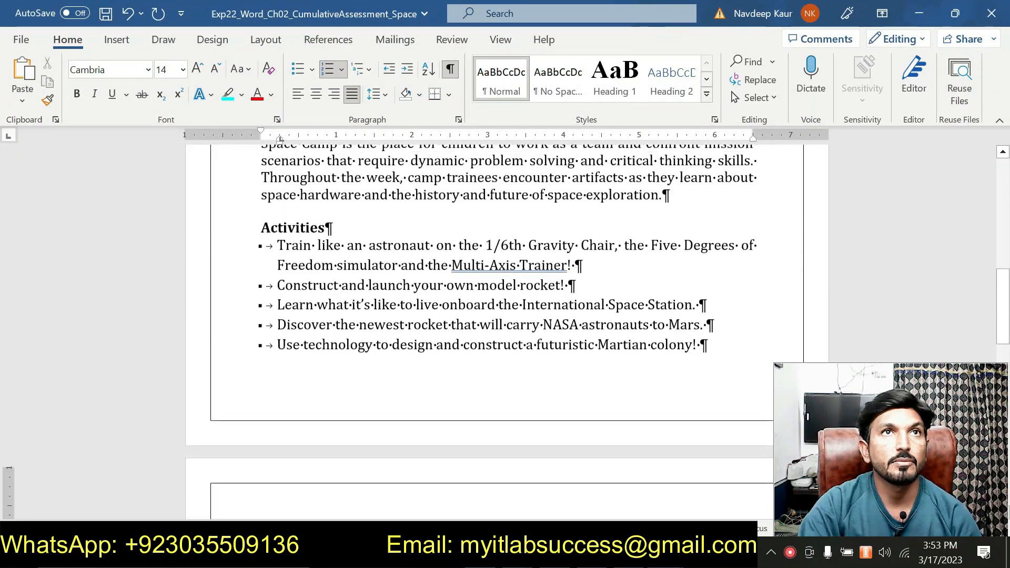
{"action": "scroll", "coordinate": [505, 331], "scroll_direction": "up", "scroll_amount": 5}
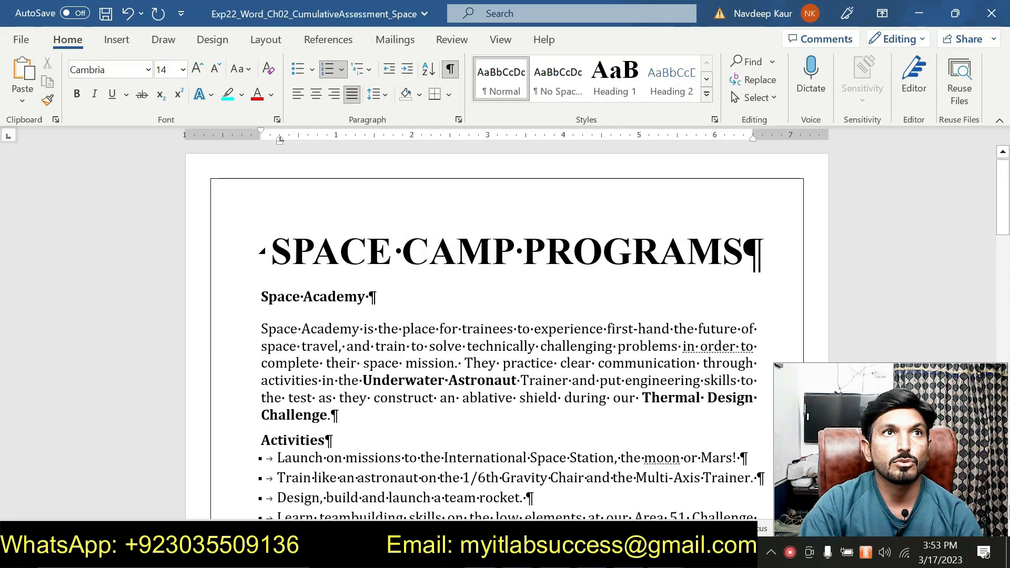
{"action": "left_click_drag", "start_coordinate": [271, 252], "coordinate": [764, 253]}
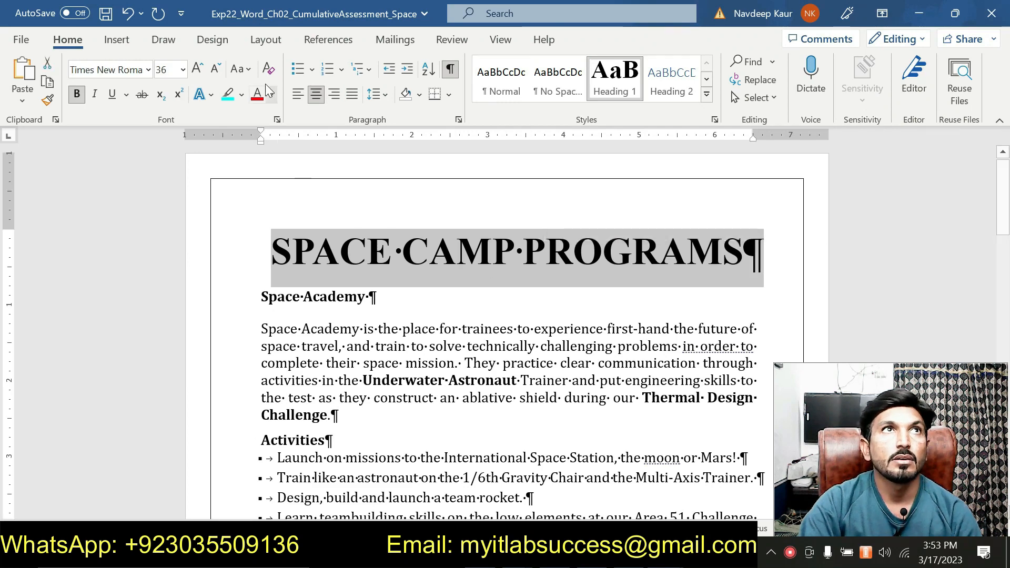
{"action": "left_click", "coordinate": [121, 42]}
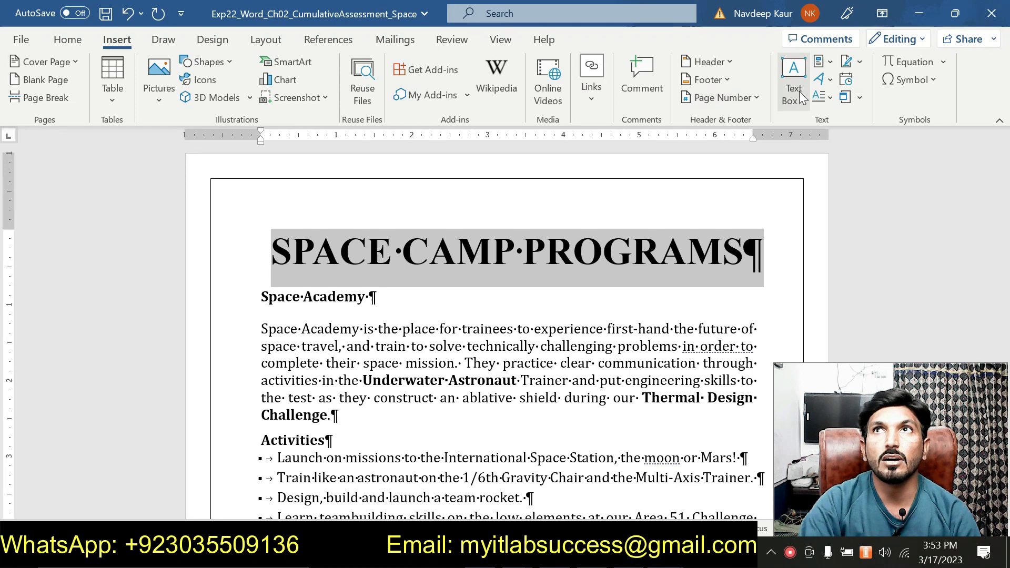
{"action": "left_click", "coordinate": [831, 80]}
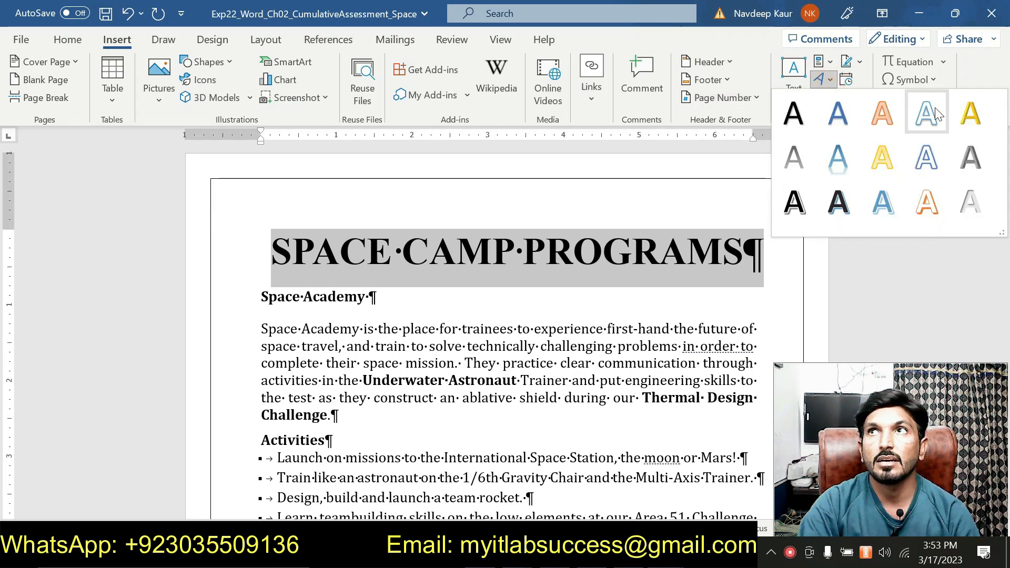
{"action": "left_click", "coordinate": [967, 158]}
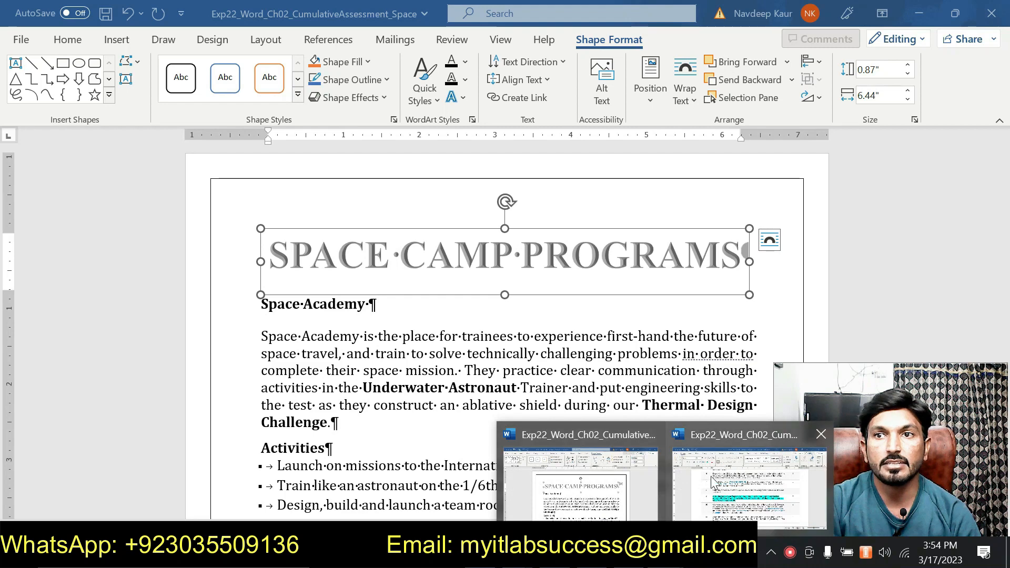
- Reread step 9 in the instructions document, then return and check the WordArt heading's font size
{"action": "left_click", "coordinate": [710, 476]}
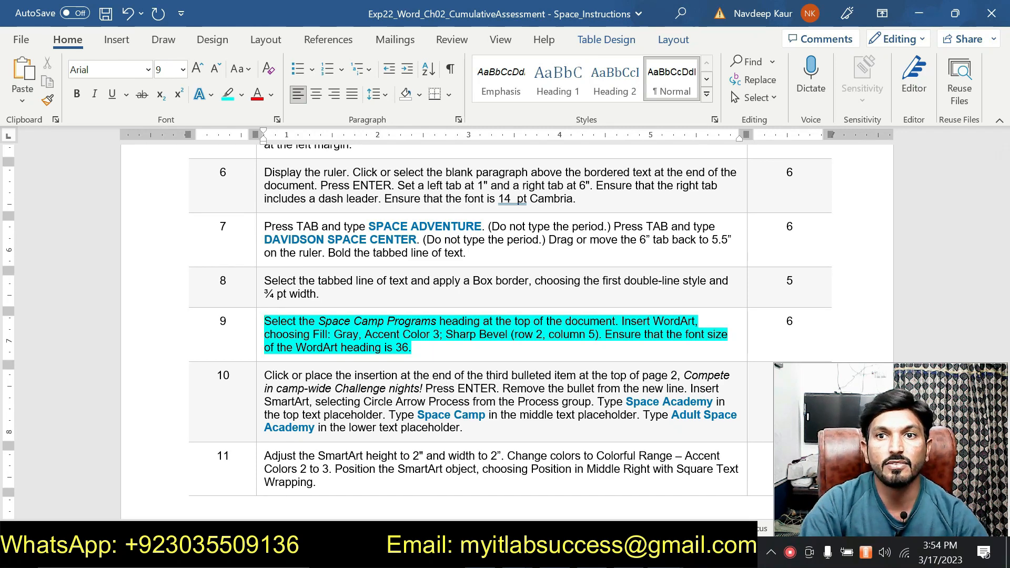
{"action": "left_click", "coordinate": [665, 553]}
{"action": "left_click", "coordinate": [566, 479]}
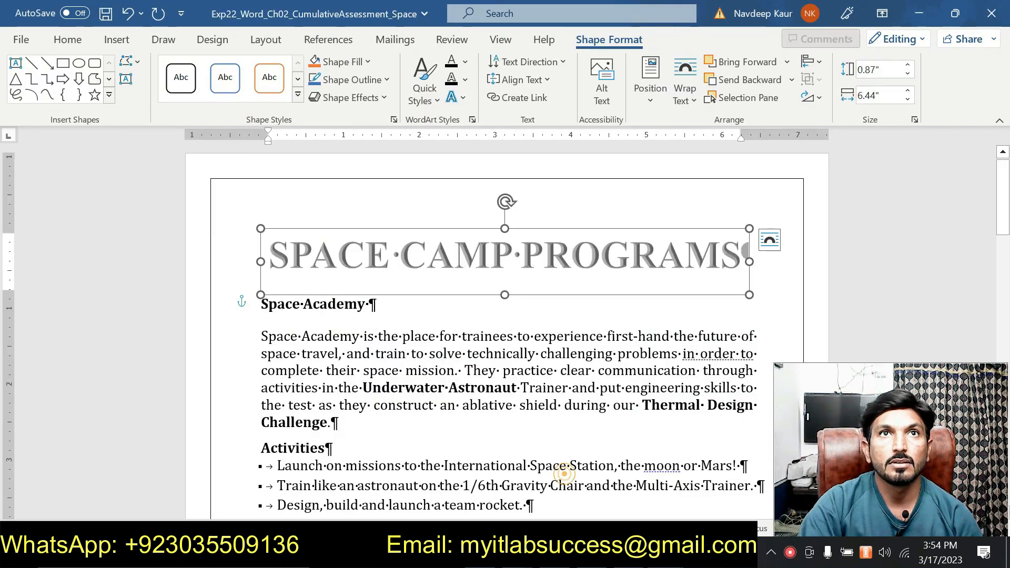
{"action": "left_click", "coordinate": [70, 41]}
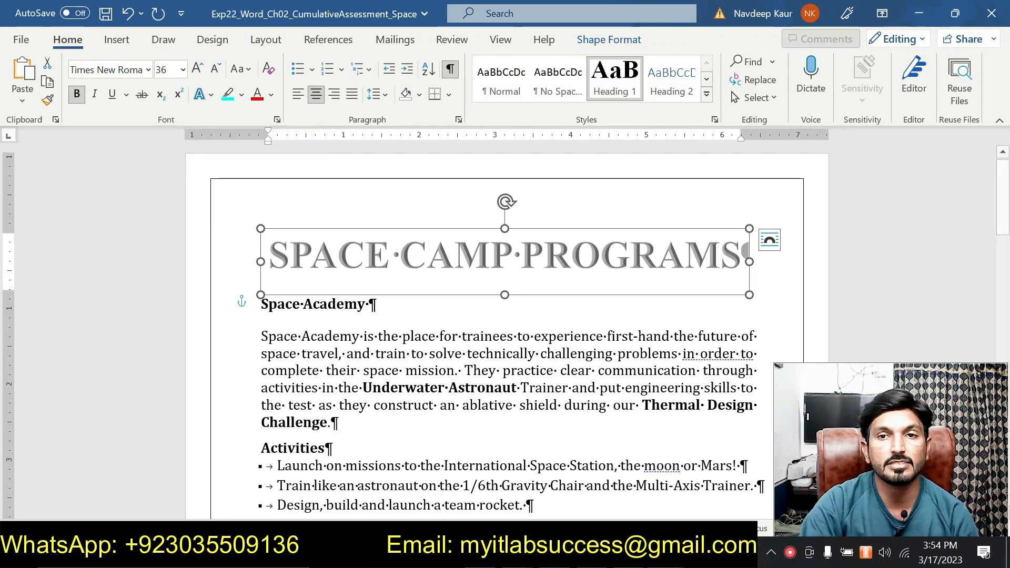
- Switch to the instructions document and remove the highlight from the step 9 instruction
{"action": "mouse_move", "coordinate": [665, 557]}
{"action": "left_click", "coordinate": [707, 493]}
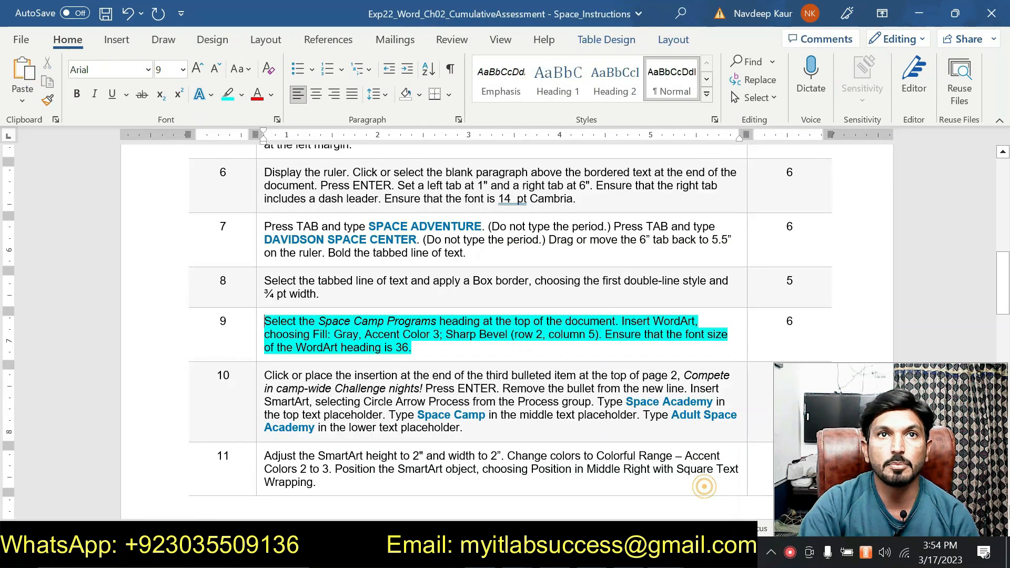
{"action": "left_click", "coordinate": [422, 351]}
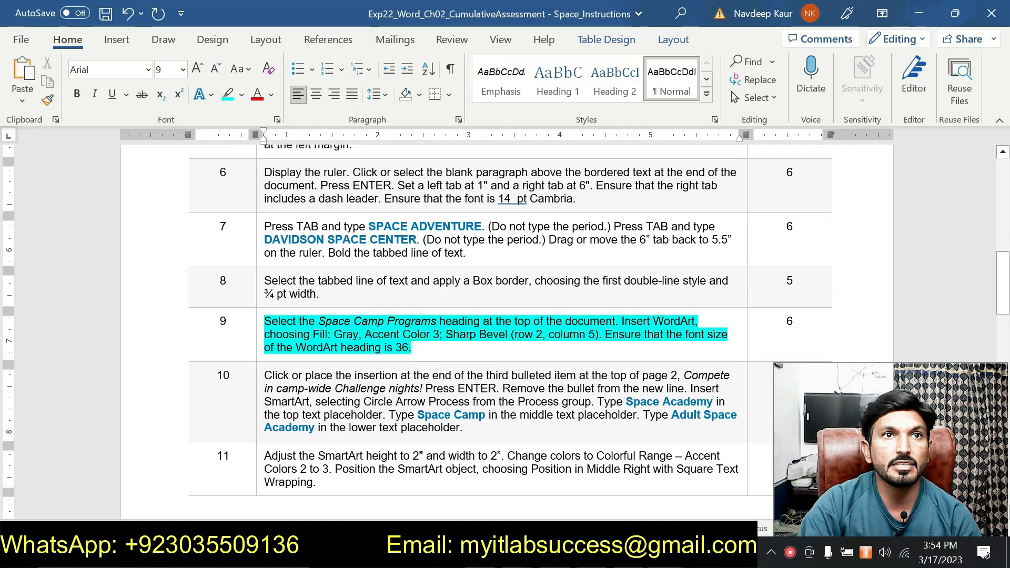
{"action": "left_click_drag", "start_coordinate": [415, 348], "coordinate": [264, 322]}
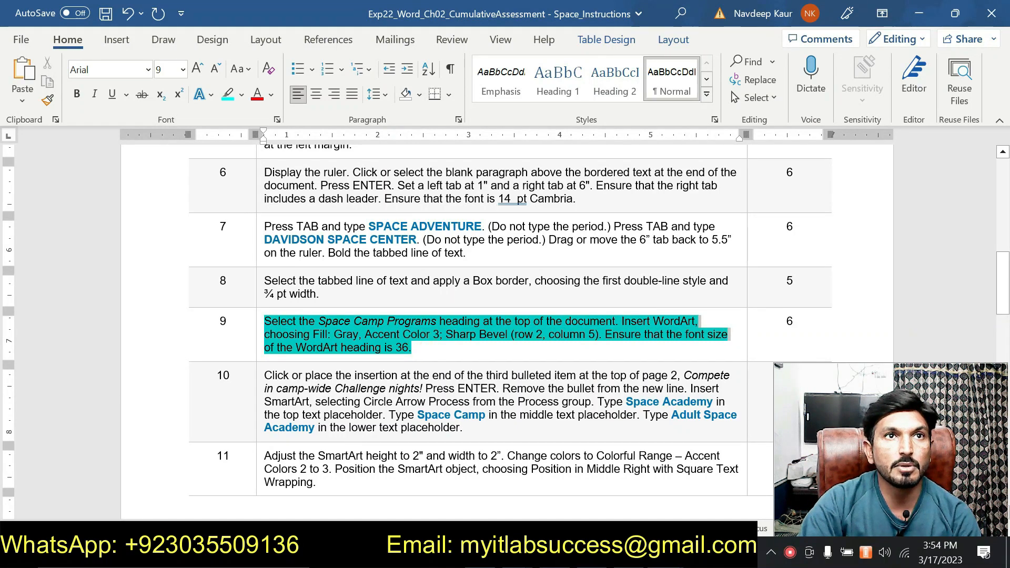
{"action": "left_click", "coordinate": [334, 294]}
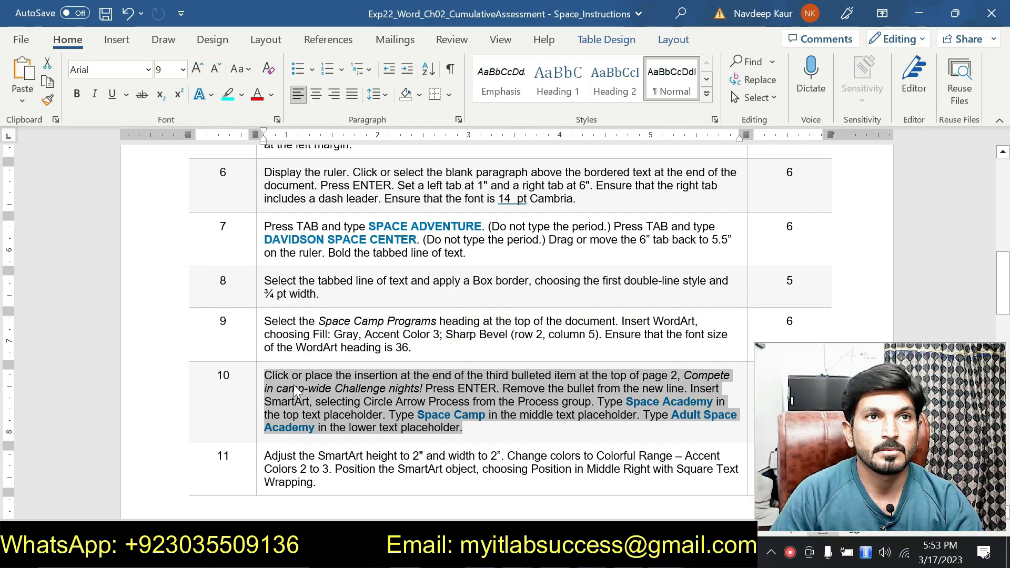
- Select the step 10 instruction and highlight it
{"action": "left_click", "coordinate": [277, 379]}
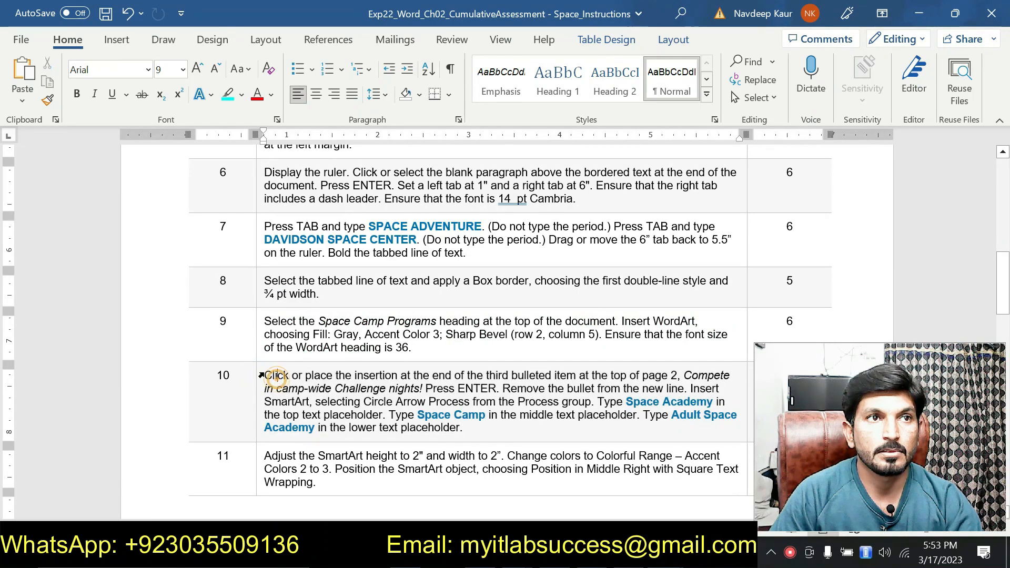
{"action": "left_click_drag", "start_coordinate": [263, 373], "coordinate": [479, 430]}
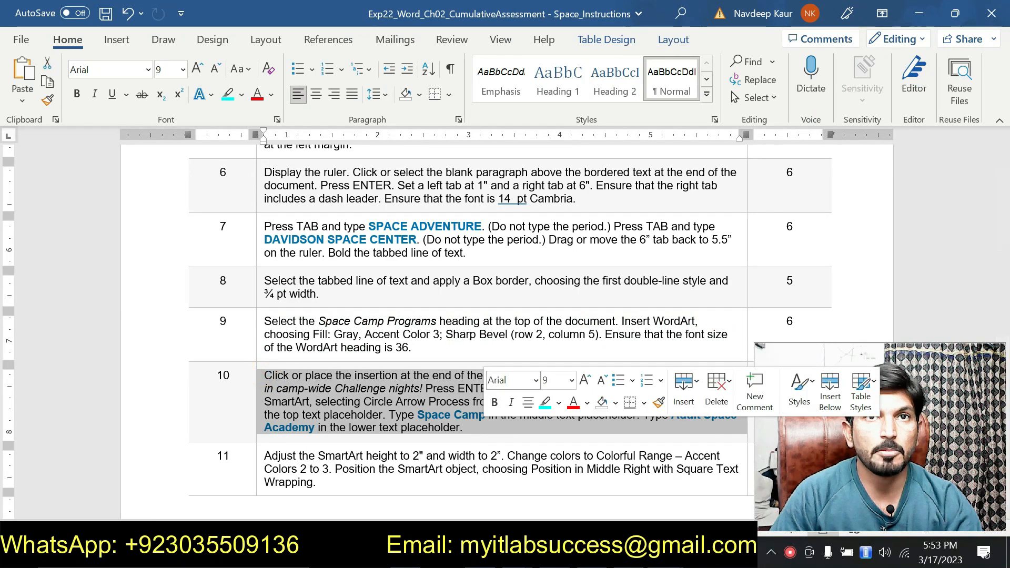
{"action": "left_click", "coordinate": [543, 404]}
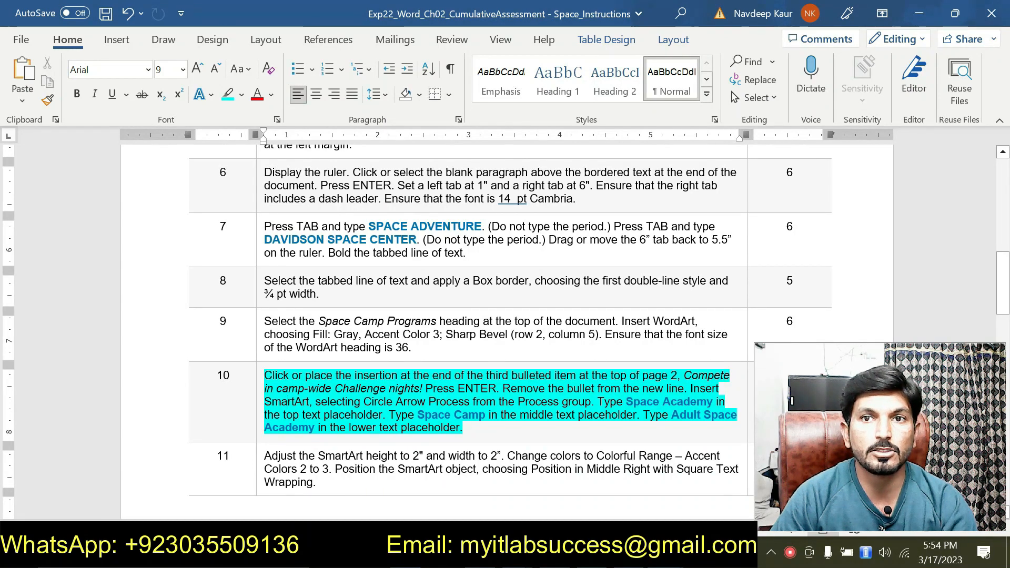
- Compare the step 10 instruction with the bulleted list at the top of page 2 of the Space Camp document
{"action": "left_click", "coordinate": [667, 552]}
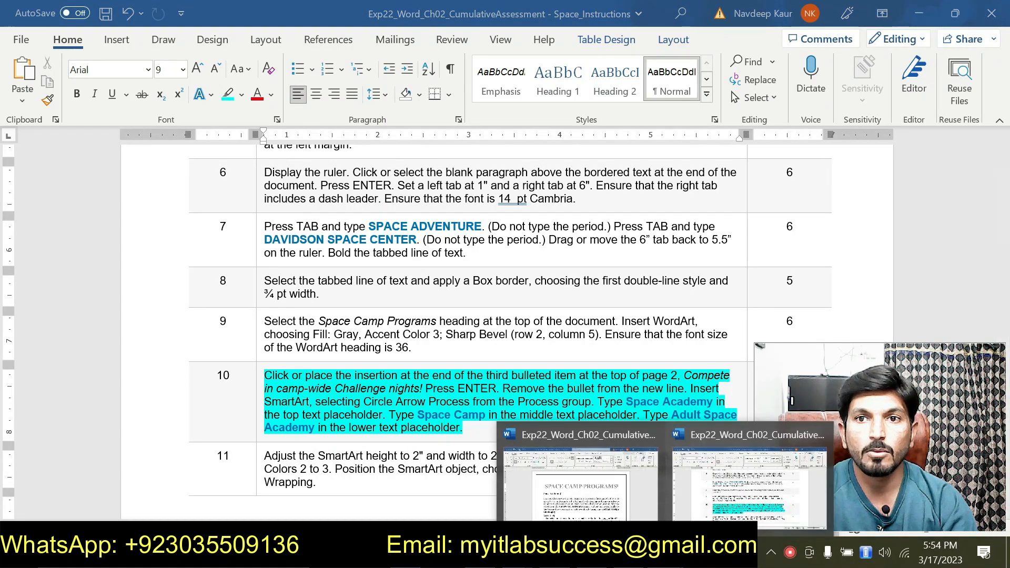
{"action": "left_click", "coordinate": [618, 491]}
{"action": "scroll", "coordinate": [618, 491], "scroll_direction": "down", "scroll_amount": 1}
{"action": "scroll", "coordinate": [506, 336], "scroll_direction": "down", "scroll_amount": 12}
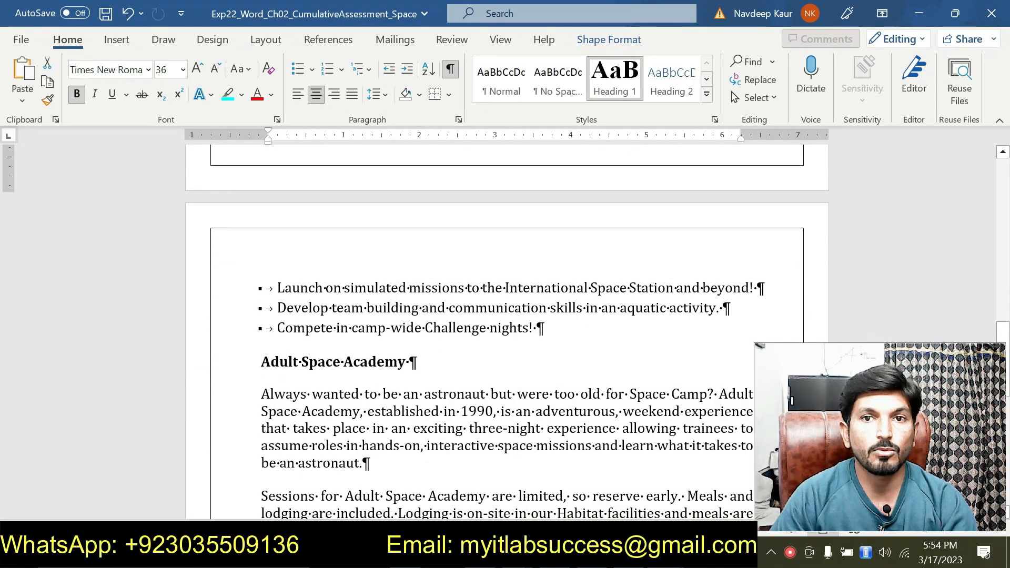
{"action": "left_click", "coordinate": [667, 552]}
{"action": "mouse_move", "coordinate": [694, 513]}
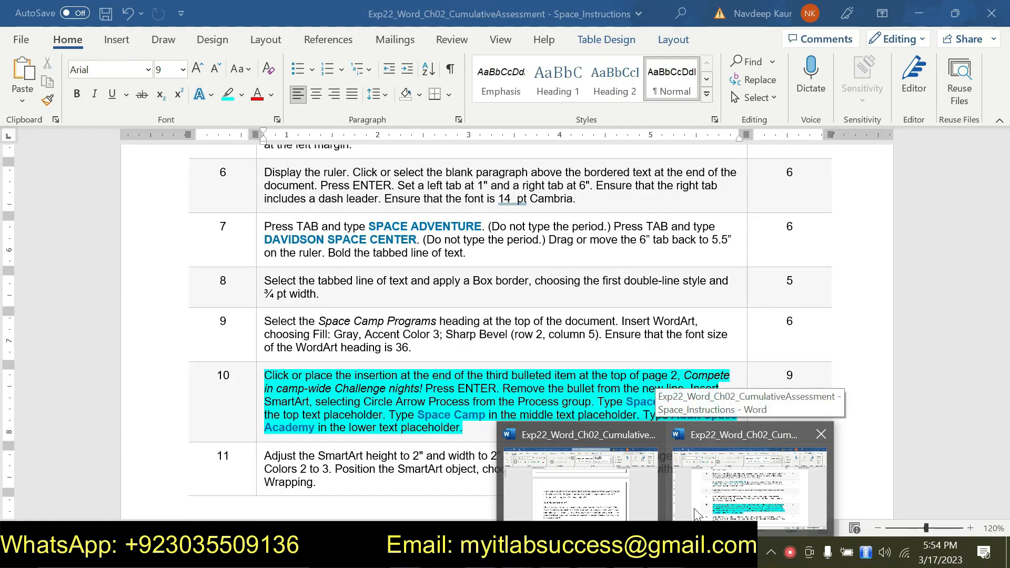
{"action": "left_click", "coordinate": [604, 492]}
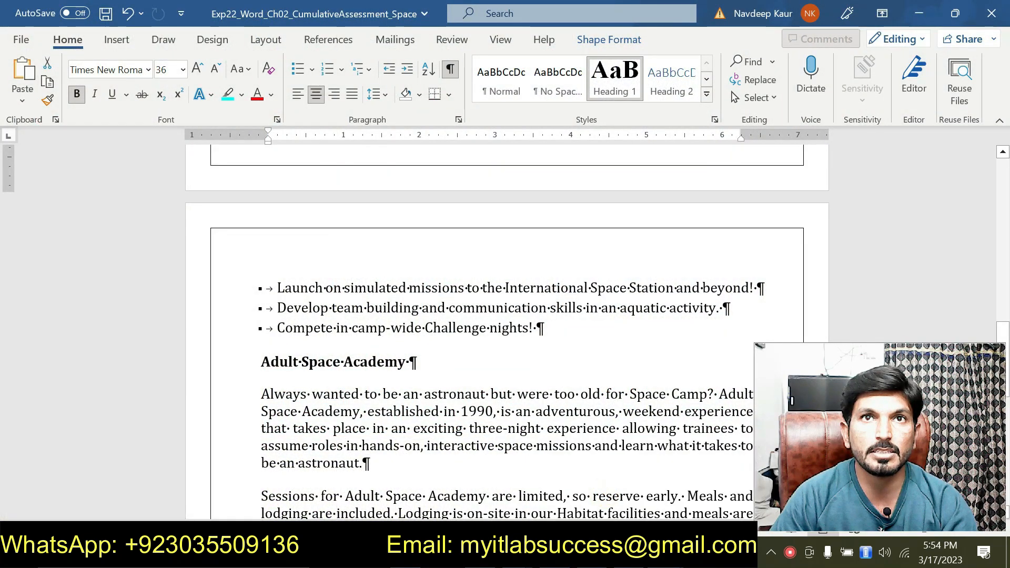
- Add a new line after the Compete in camp-wide Challenge nights! bullet and remove the bullet from it
{"action": "left_click", "coordinate": [535, 328]}
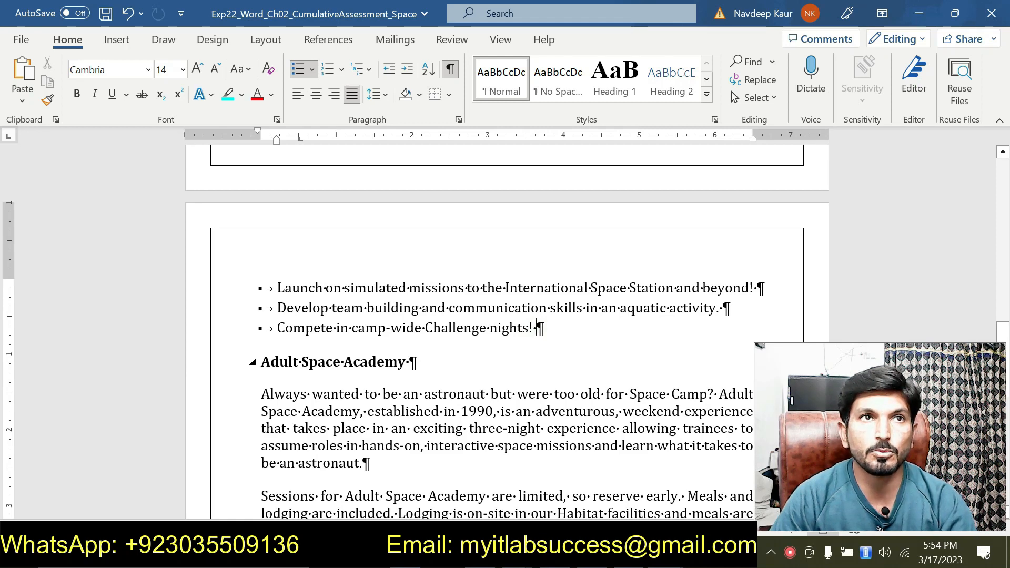
{"action": "left_click", "coordinate": [665, 555]}
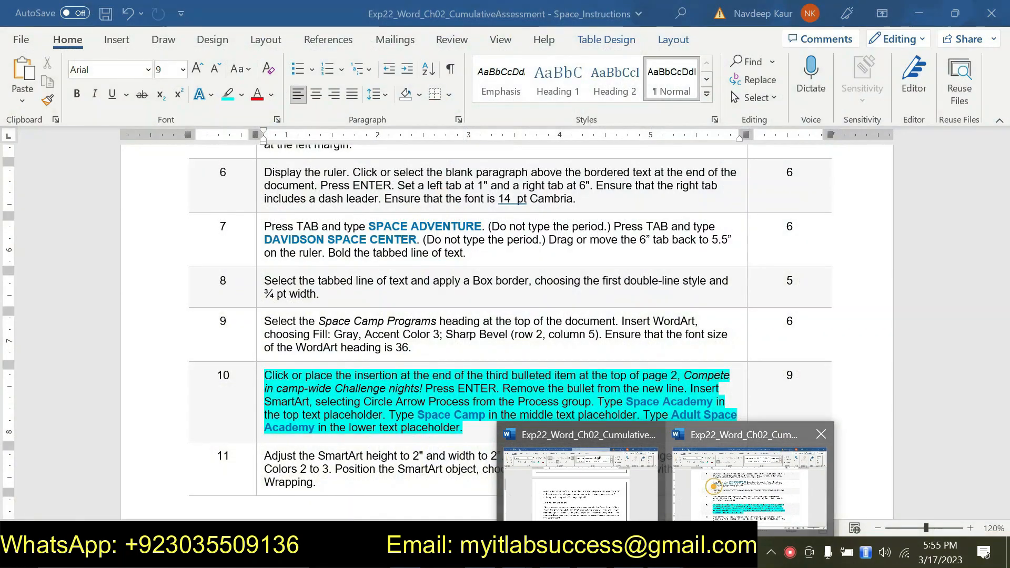
{"action": "left_click", "coordinate": [714, 486]}
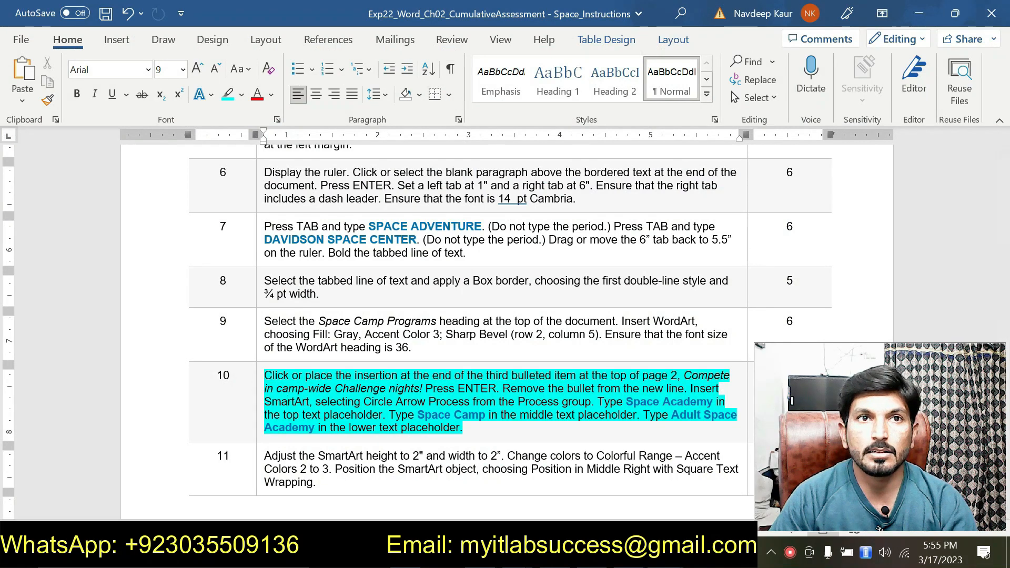
{"action": "left_click", "coordinate": [665, 555]}
{"action": "mouse_move", "coordinate": [628, 513]}
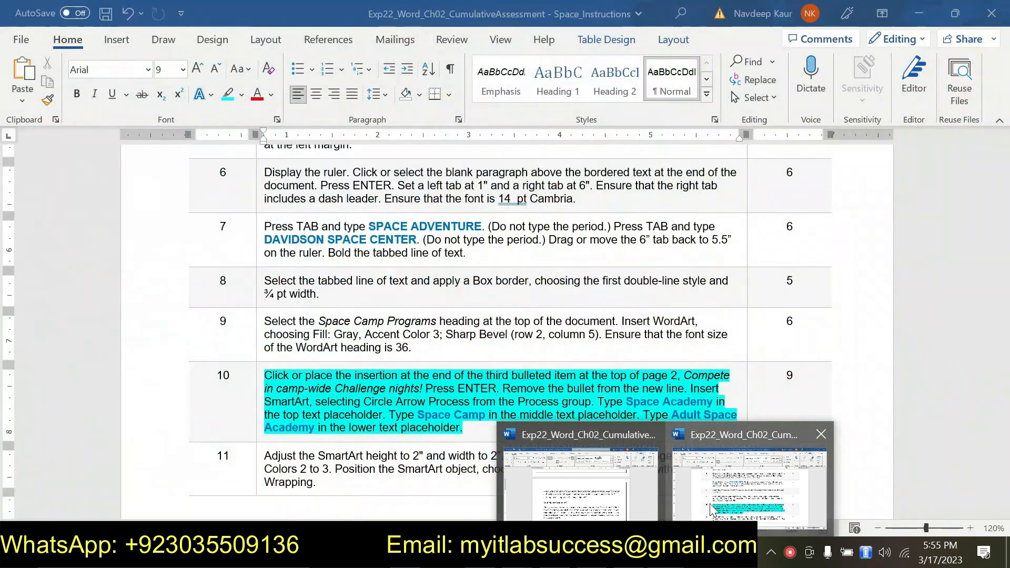
{"action": "left_click", "coordinate": [709, 503]}
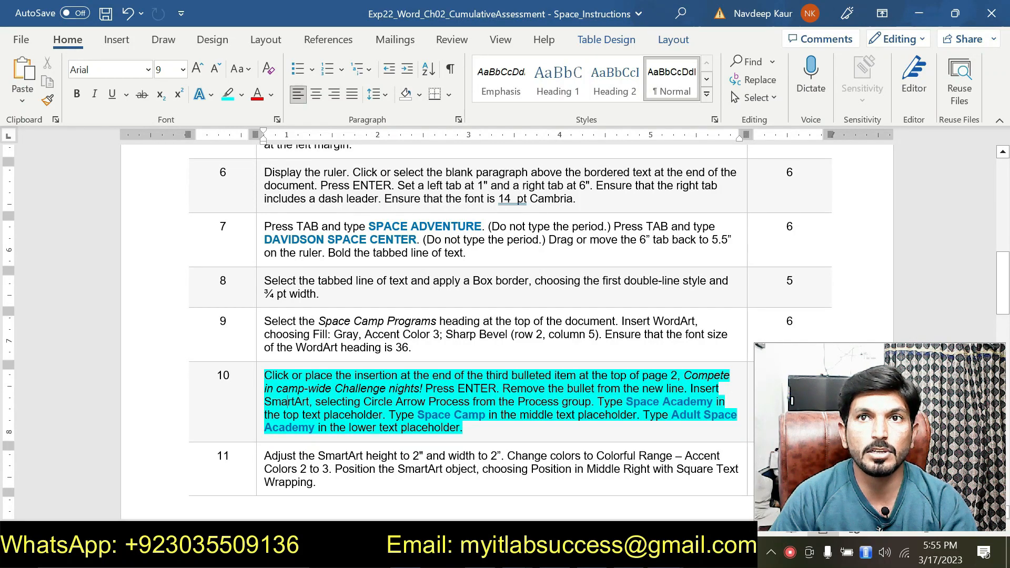
{"action": "mouse_move", "coordinate": [711, 499]}
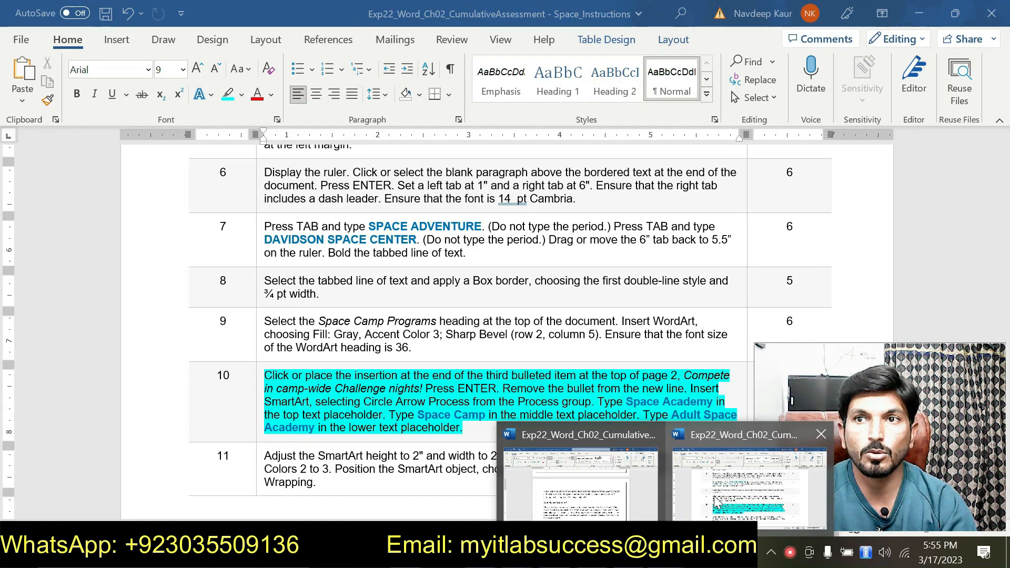
{"action": "left_click", "coordinate": [711, 496]}
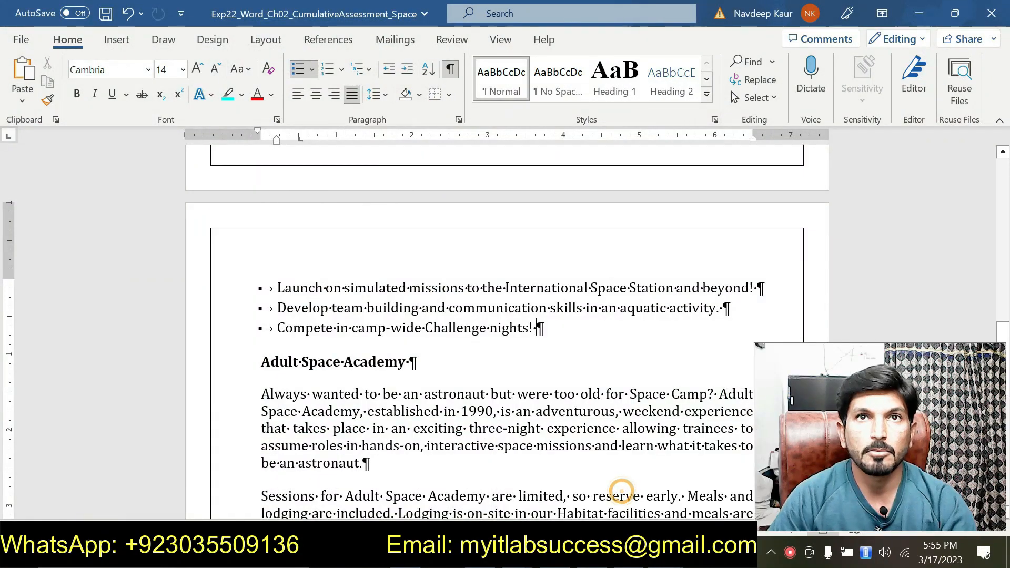
{"action": "key", "text": "Return"}
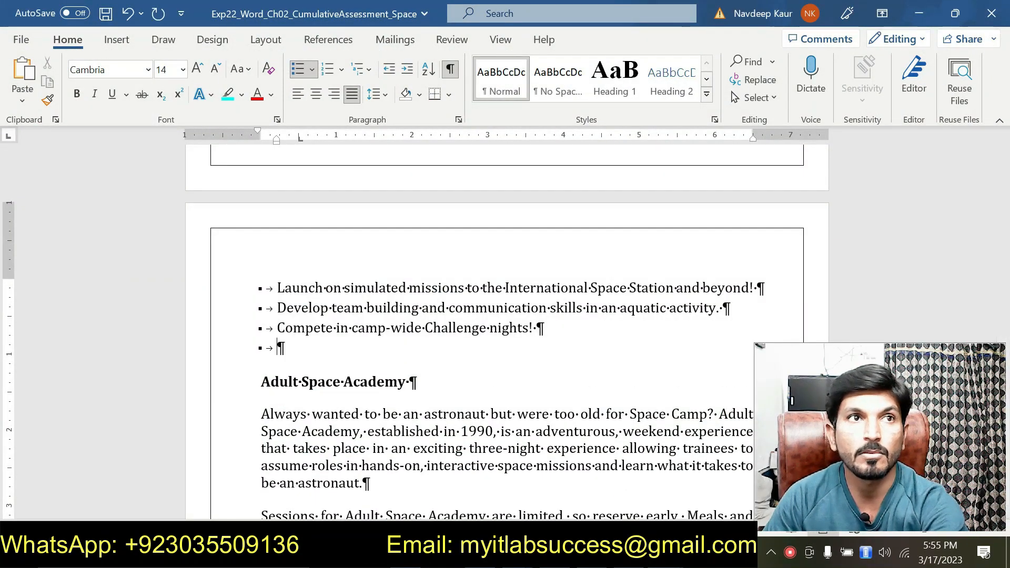
{"action": "left_click", "coordinate": [297, 69]}
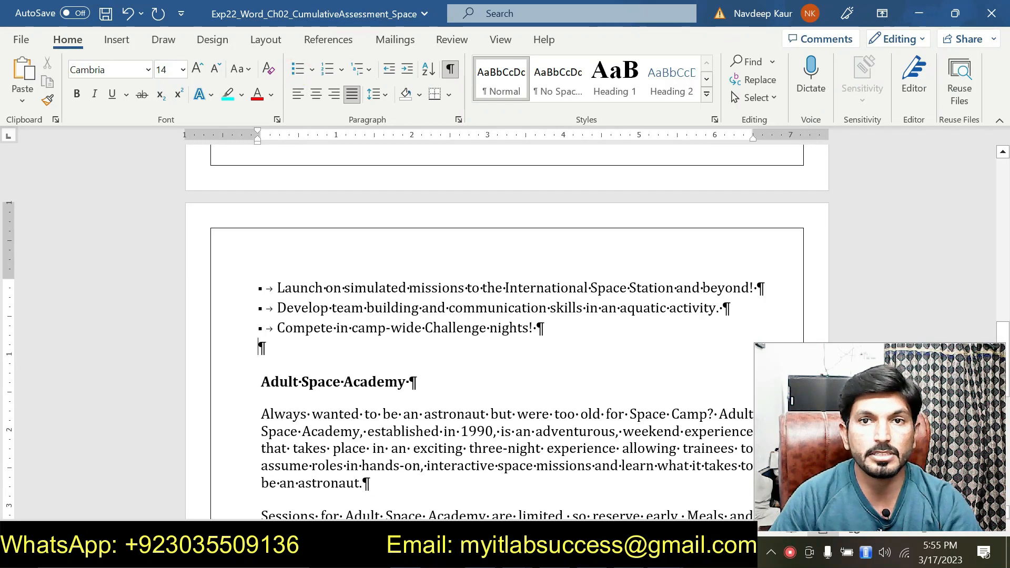
- Insert a Circle Arrow Process SmartArt from the Process group on the new blank line
{"action": "left_click", "coordinate": [666, 552]}
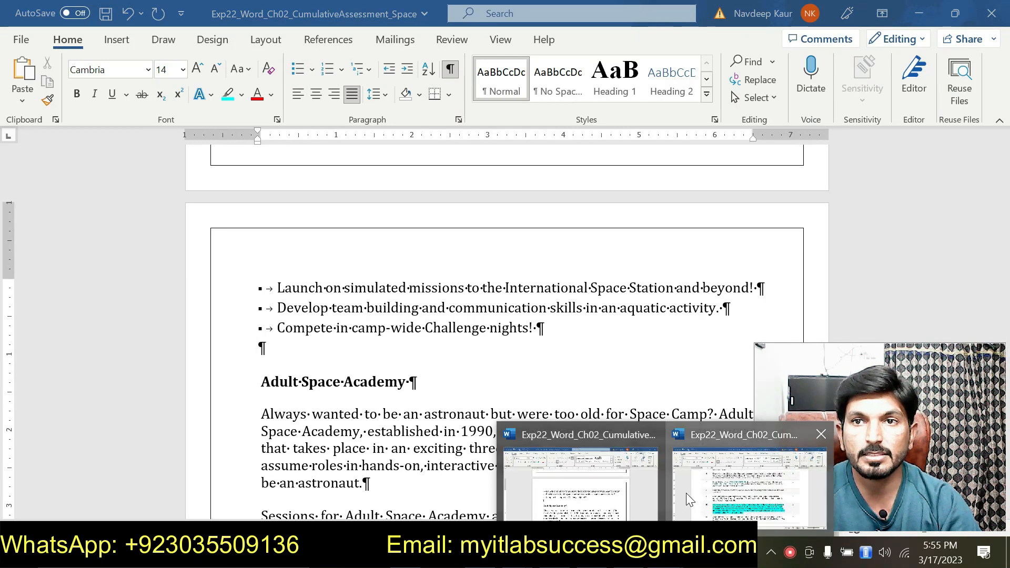
{"action": "left_click", "coordinate": [686, 493]}
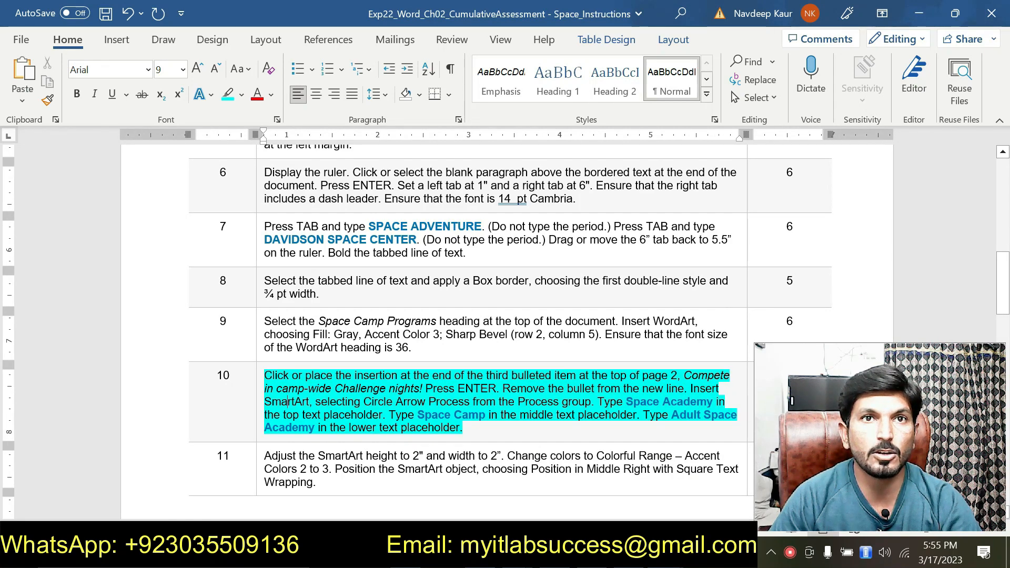
{"action": "mouse_move", "coordinate": [665, 556]}
{"action": "left_click", "coordinate": [615, 497]}
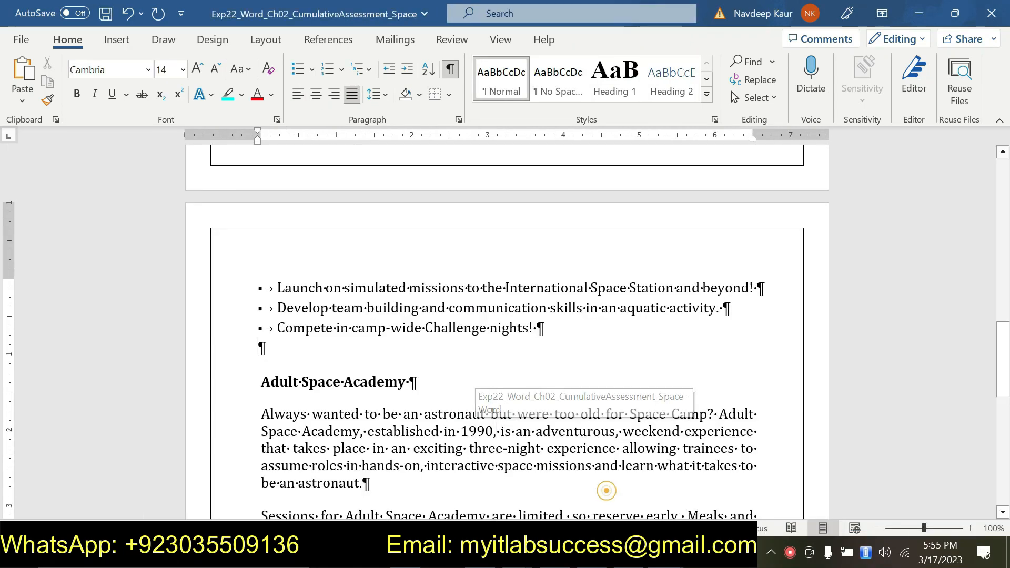
{"action": "left_click", "coordinate": [117, 41]}
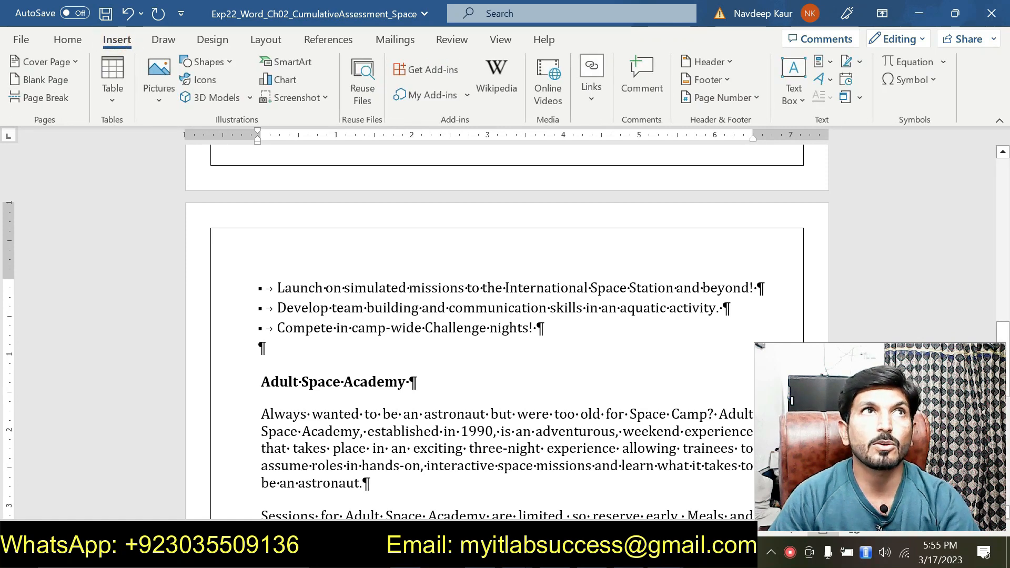
{"action": "left_click", "coordinate": [283, 62]}
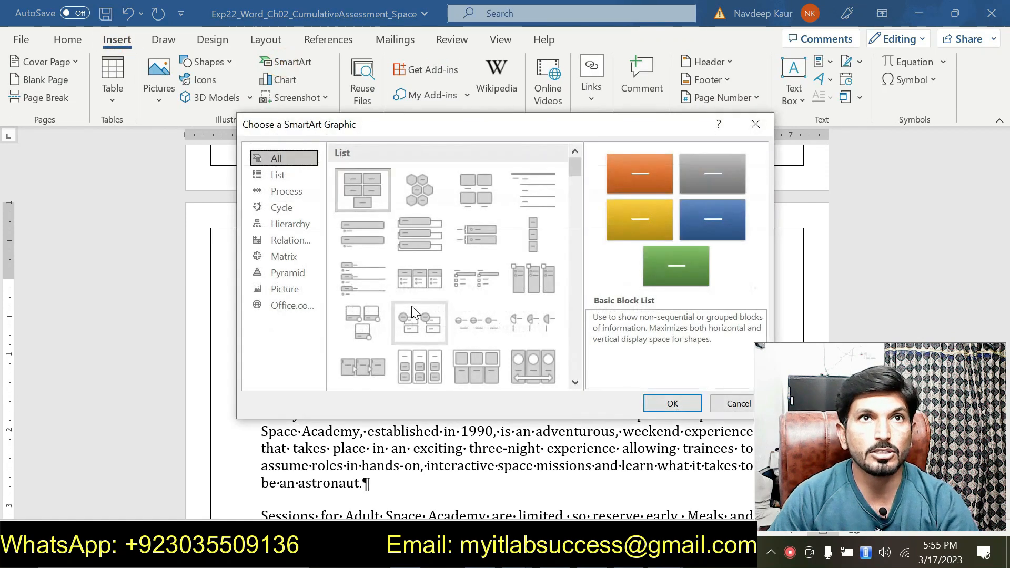
{"action": "left_click", "coordinate": [289, 192]}
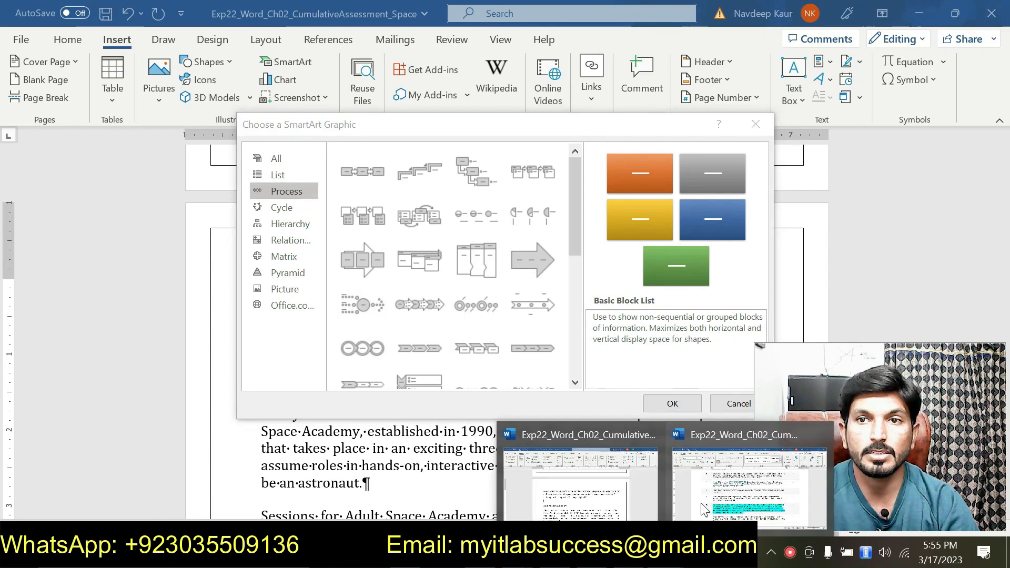
{"action": "left_click", "coordinate": [702, 509]}
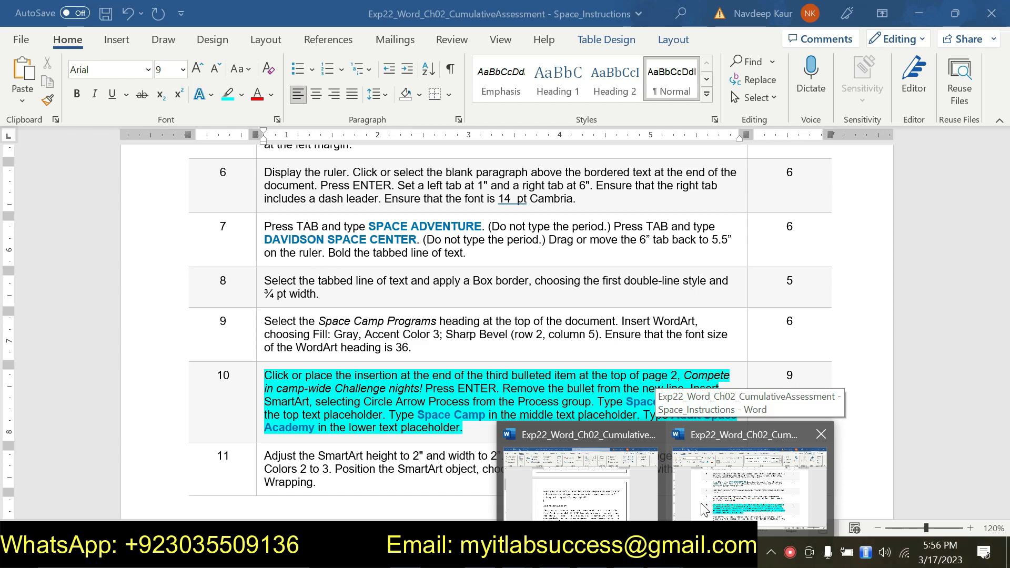
{"action": "left_click", "coordinate": [647, 503]}
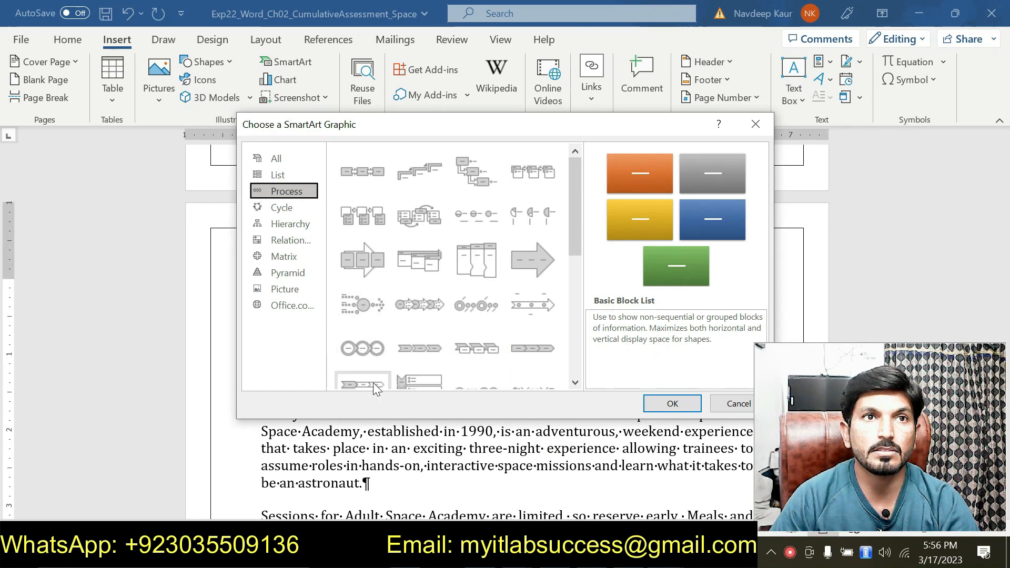
{"action": "scroll", "coordinate": [373, 381], "scroll_direction": "down", "scroll_amount": 5}
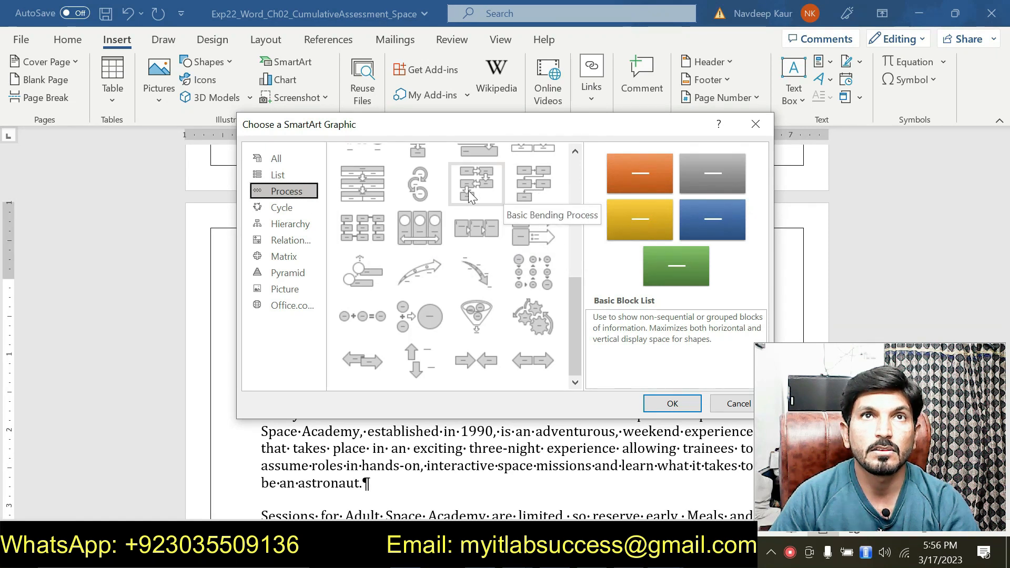
{"action": "left_click", "coordinate": [427, 191]}
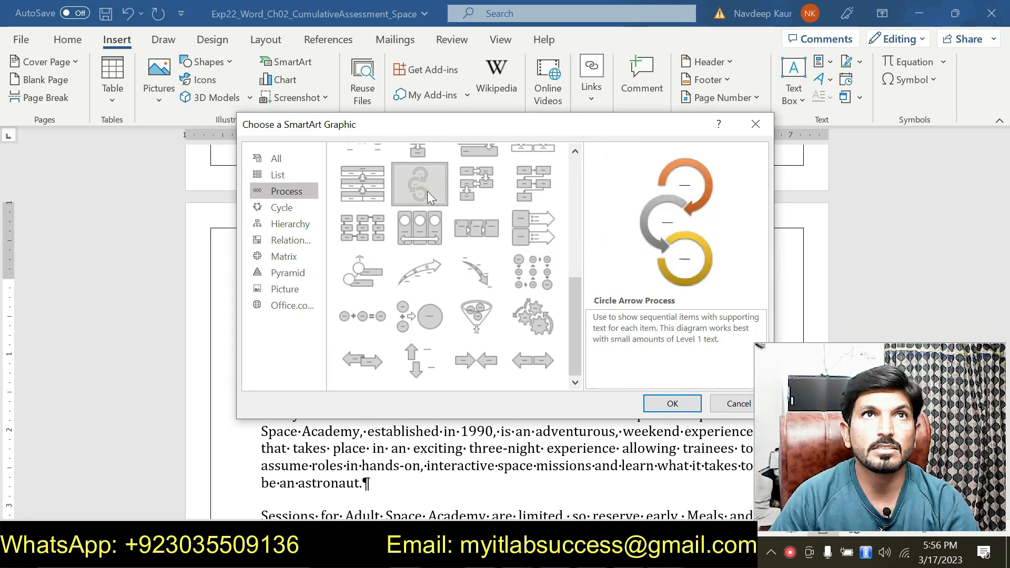
{"action": "left_click", "coordinate": [660, 410]}
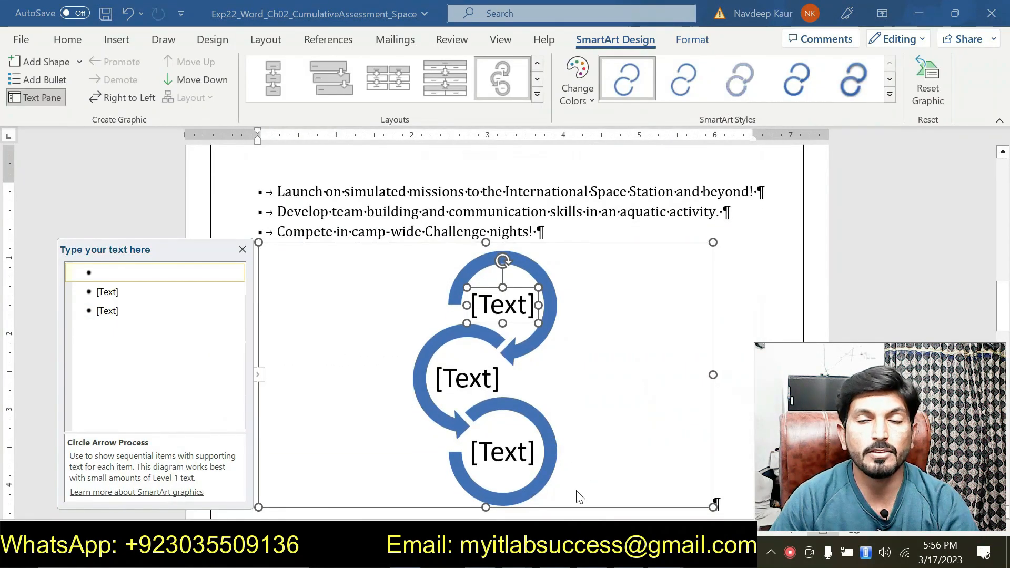
- Switch to the instructions document and copy the words Space Academy from step 10
{"action": "mouse_move", "coordinate": [665, 551]}
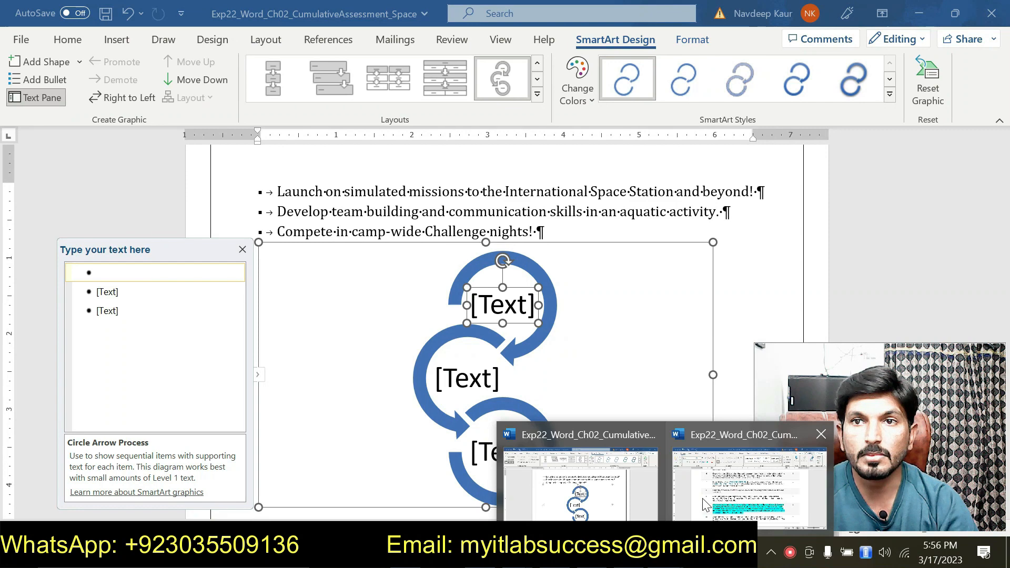
{"action": "left_click", "coordinate": [702, 498]}
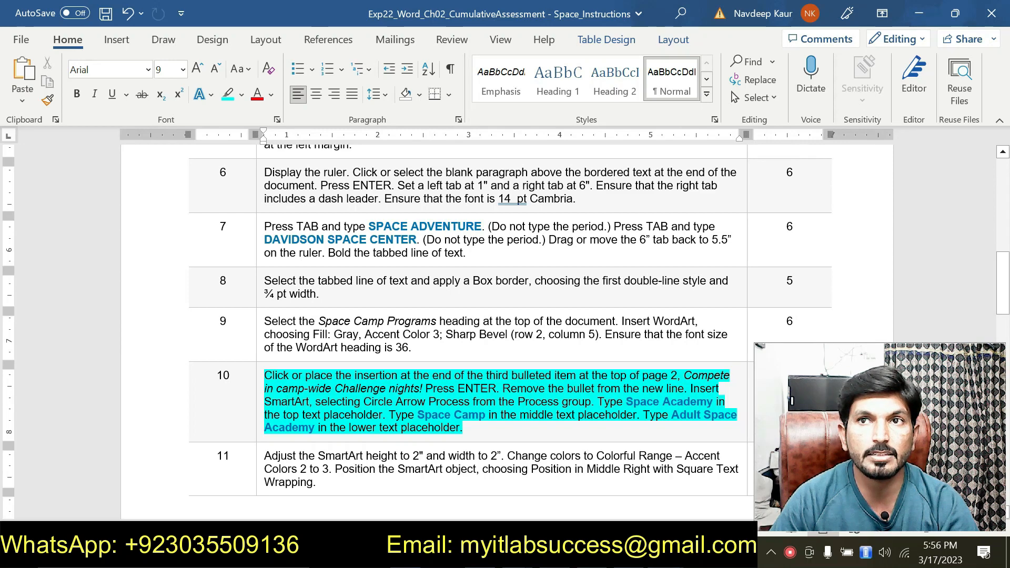
{"action": "left_click_drag", "start_coordinate": [626, 402], "coordinate": [713, 402]}
{"action": "key", "text": "ctrl+c"}
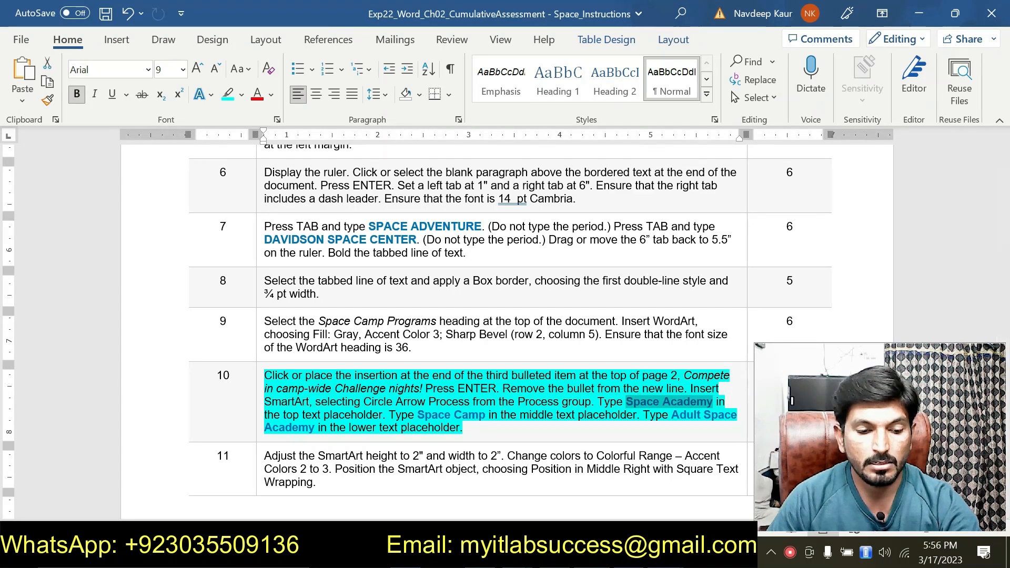
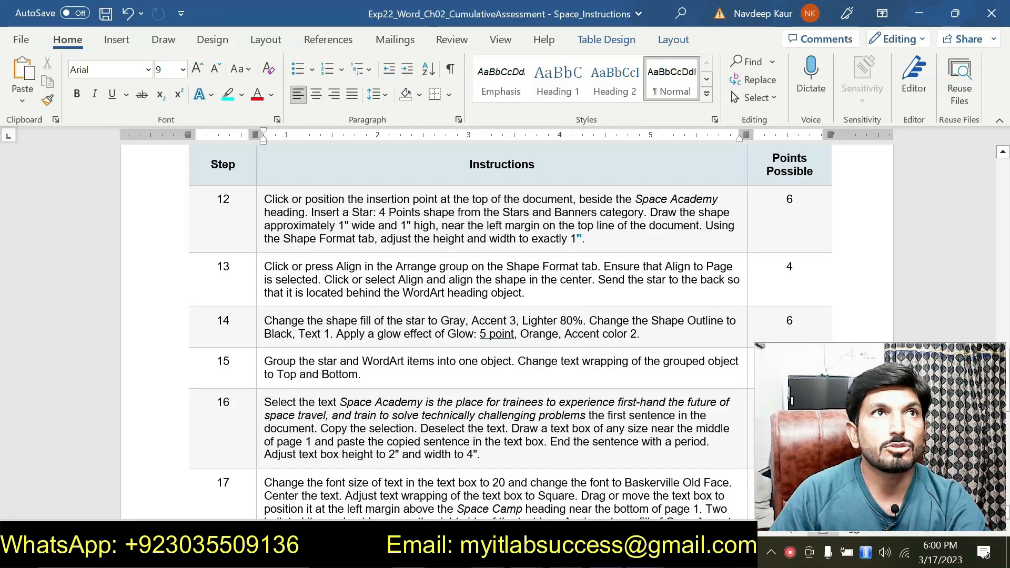
- Highlight the step 12 instruction in the instructions document and switch to the Space Camp document
{"action": "left_click_drag", "start_coordinate": [264, 199], "coordinate": [584, 239]}
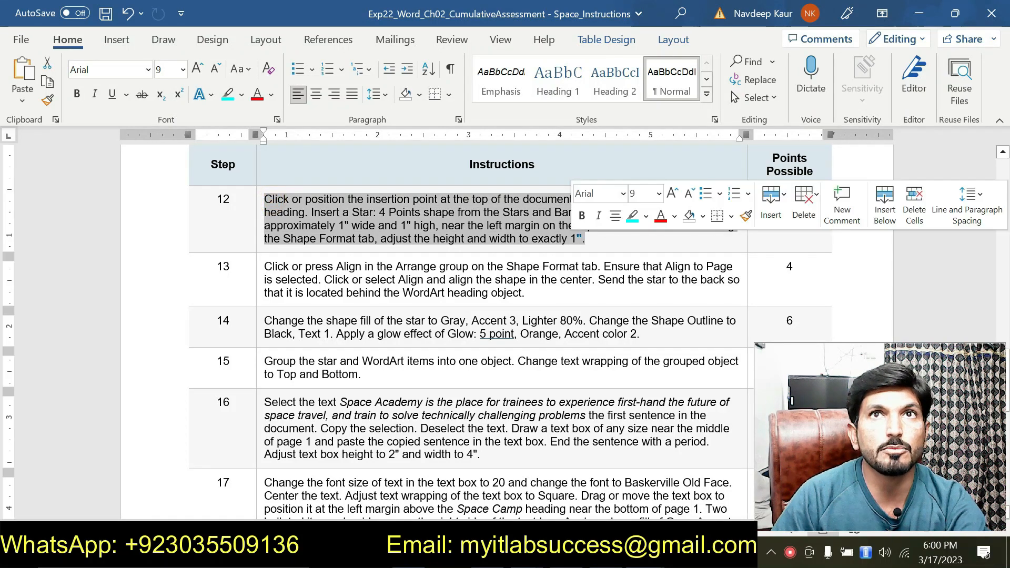
{"action": "left_click", "coordinate": [633, 215]}
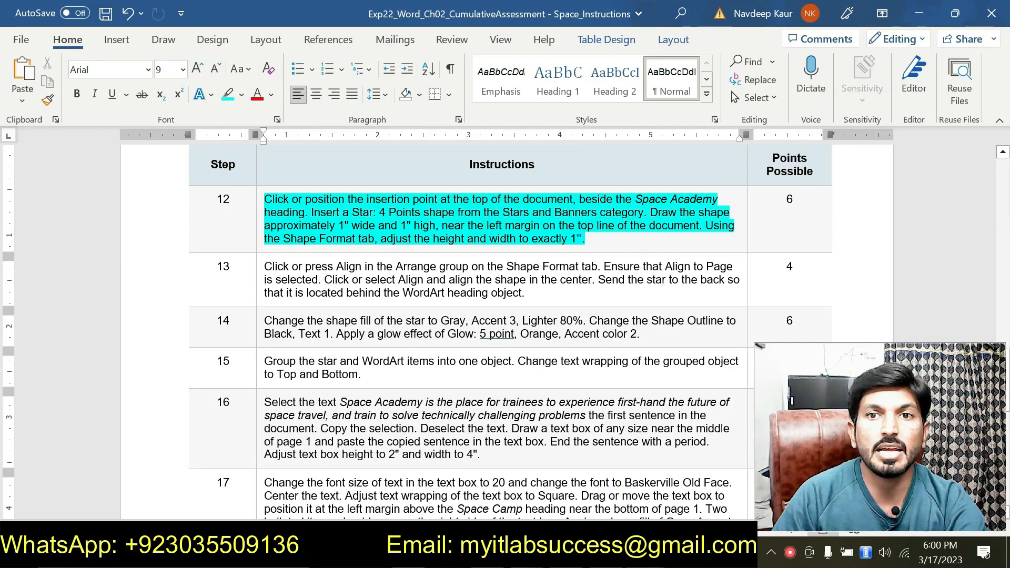
{"action": "left_click", "coordinate": [647, 553]}
{"action": "left_click", "coordinate": [598, 479]}
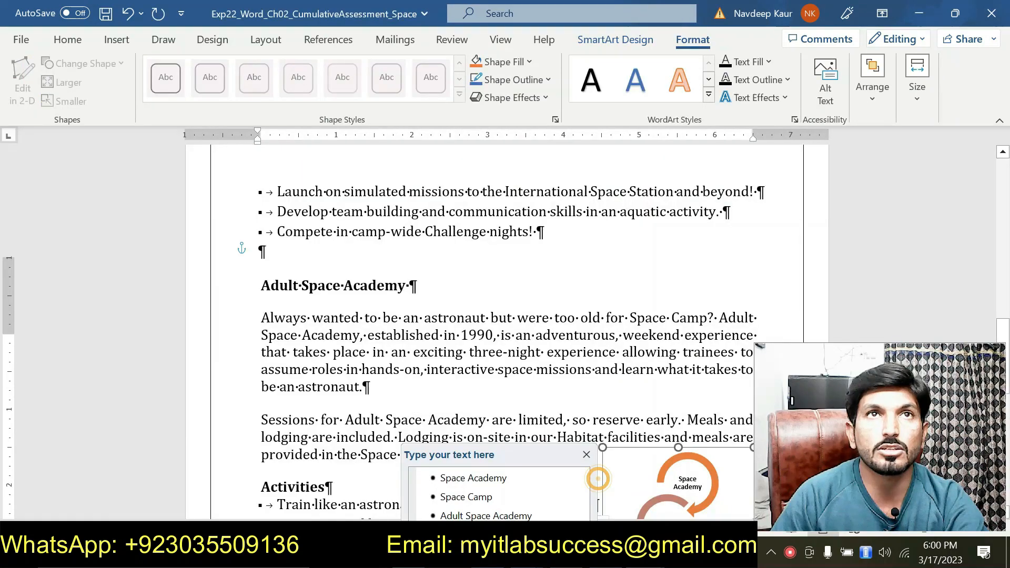
- Insert a small Star: 4 Points shape from Stars and Banners beside the Space Academy heading at the top of the document
{"action": "scroll", "coordinate": [598, 479], "scroll_direction": "up", "scroll_amount": 15}
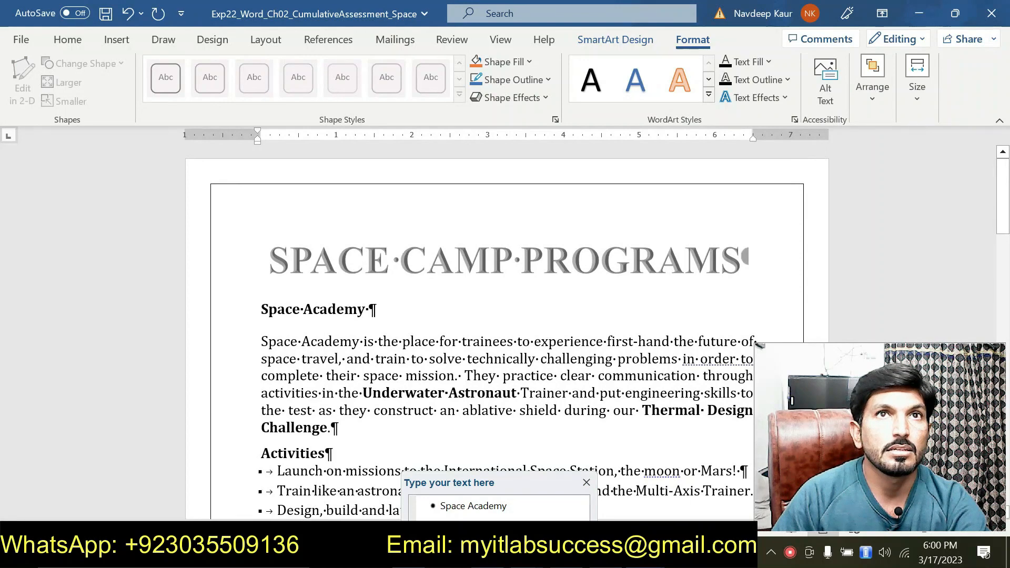
{"action": "left_click", "coordinate": [265, 309]}
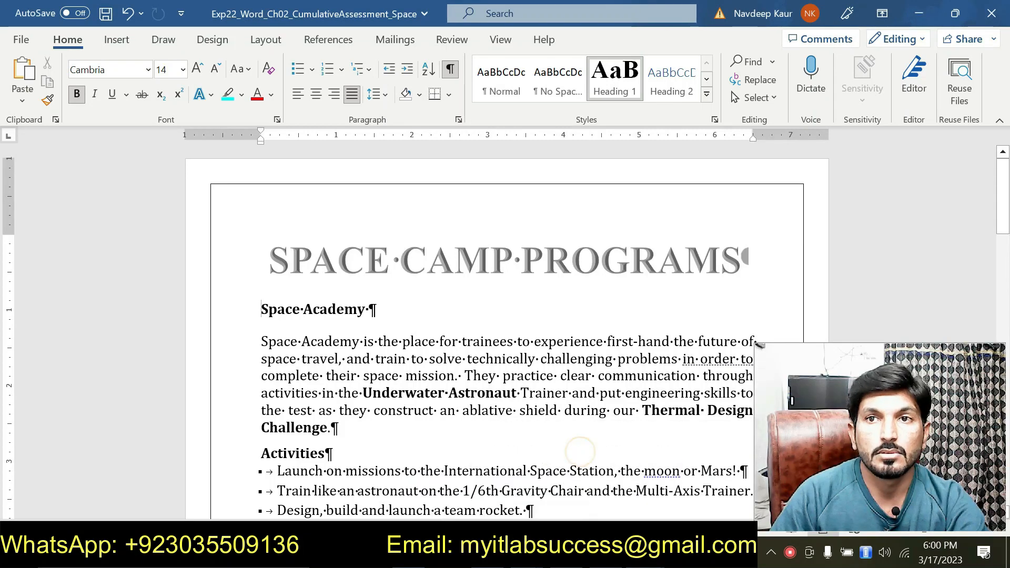
{"action": "left_click", "coordinate": [695, 497]}
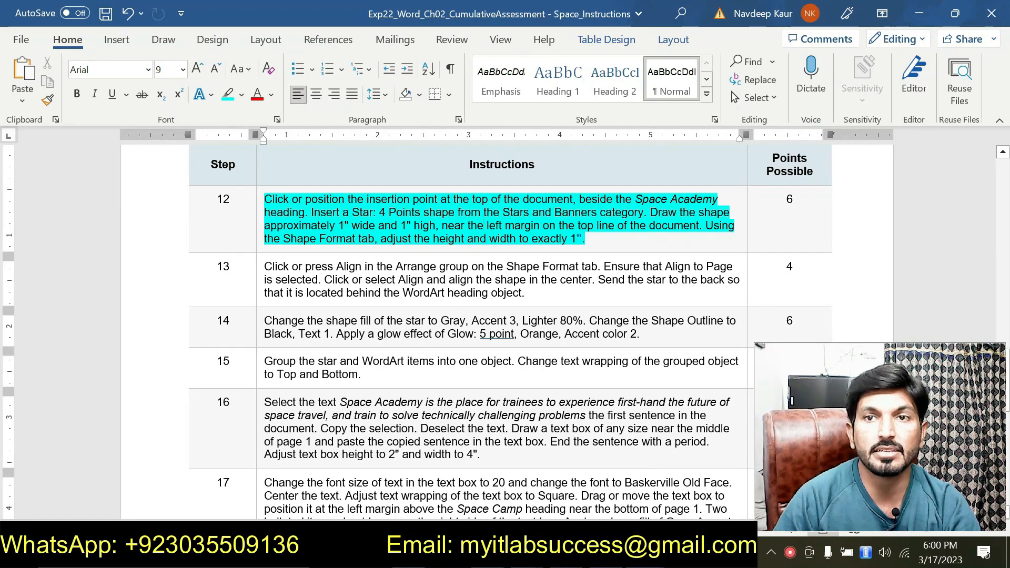
{"action": "left_click", "coordinate": [623, 497]}
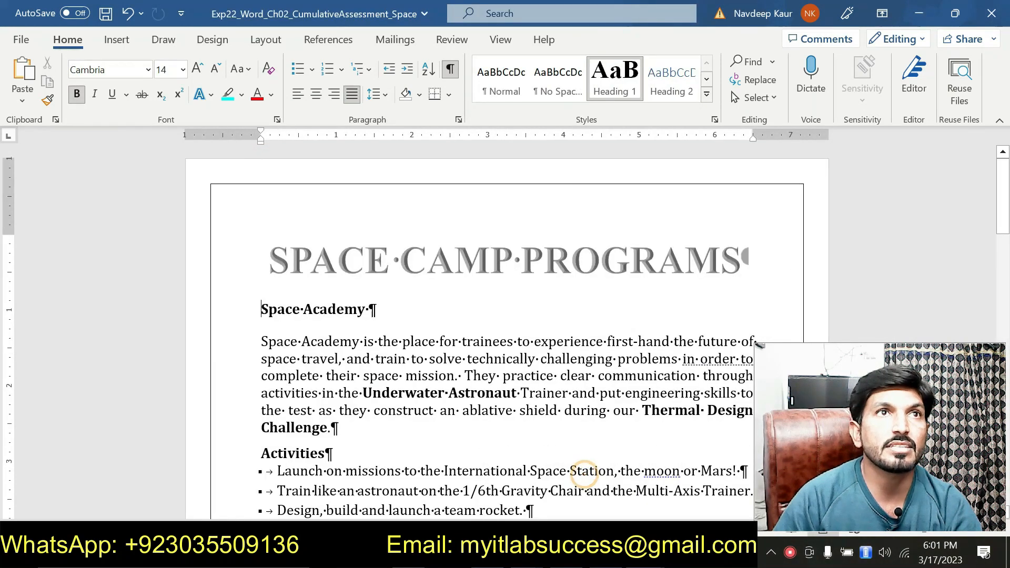
{"action": "left_click", "coordinate": [119, 41]}
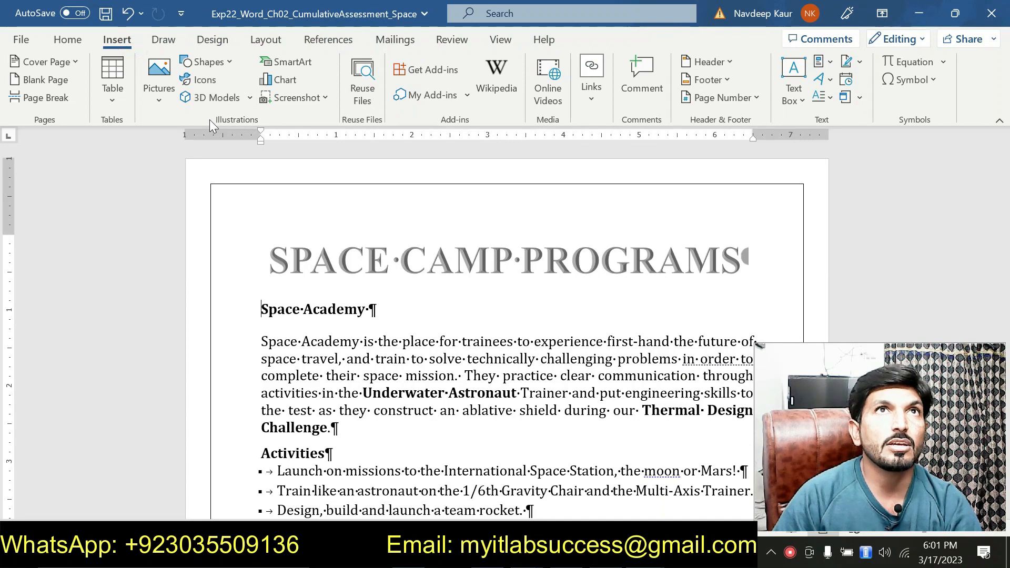
{"action": "left_click", "coordinate": [229, 64]}
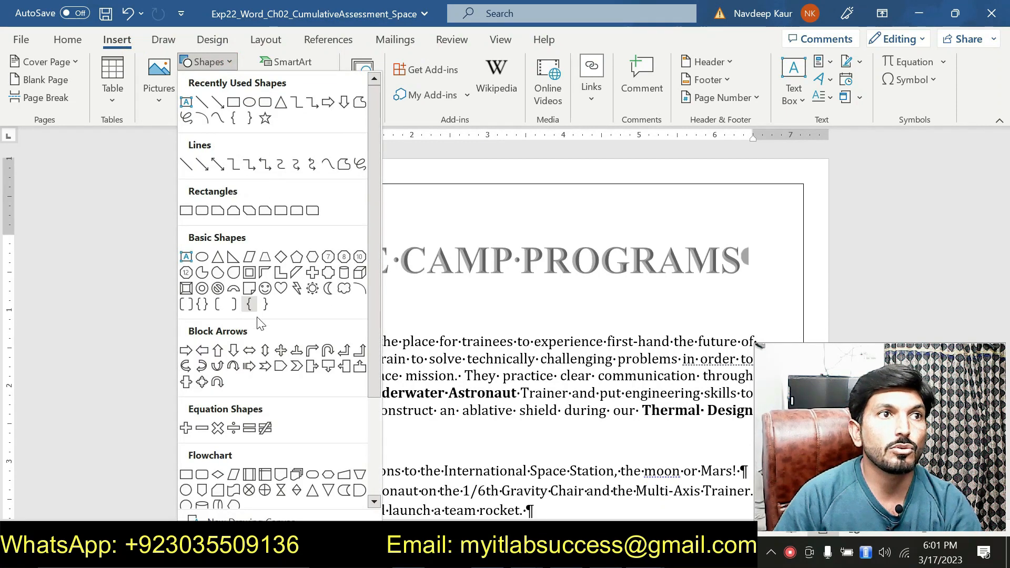
{"action": "left_click_drag", "start_coordinate": [374, 296], "coordinate": [366, 423]}
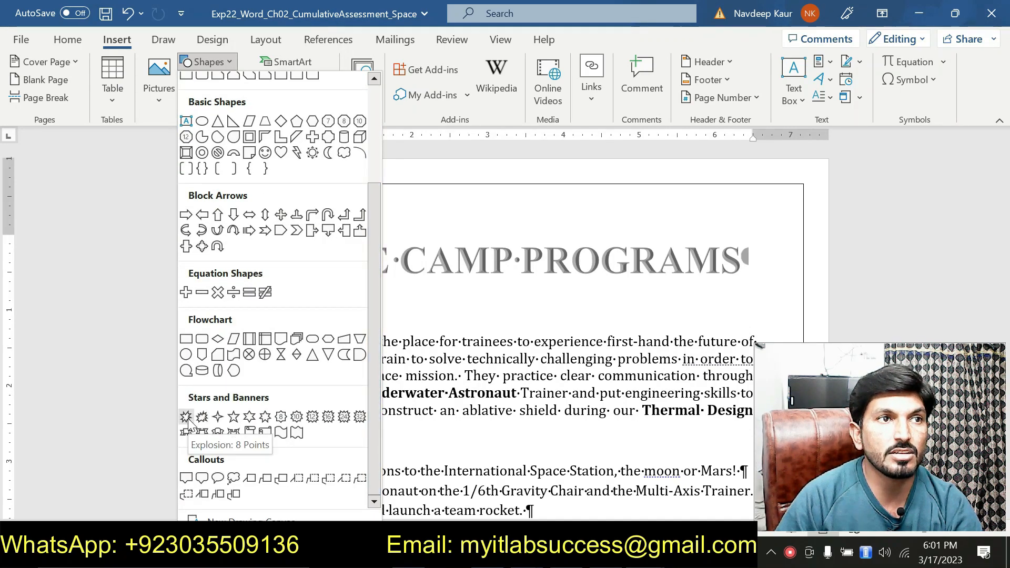
{"action": "left_click", "coordinate": [217, 418]}
{"action": "left_click_drag", "start_coordinate": [245, 319], "coordinate": [262, 323]}
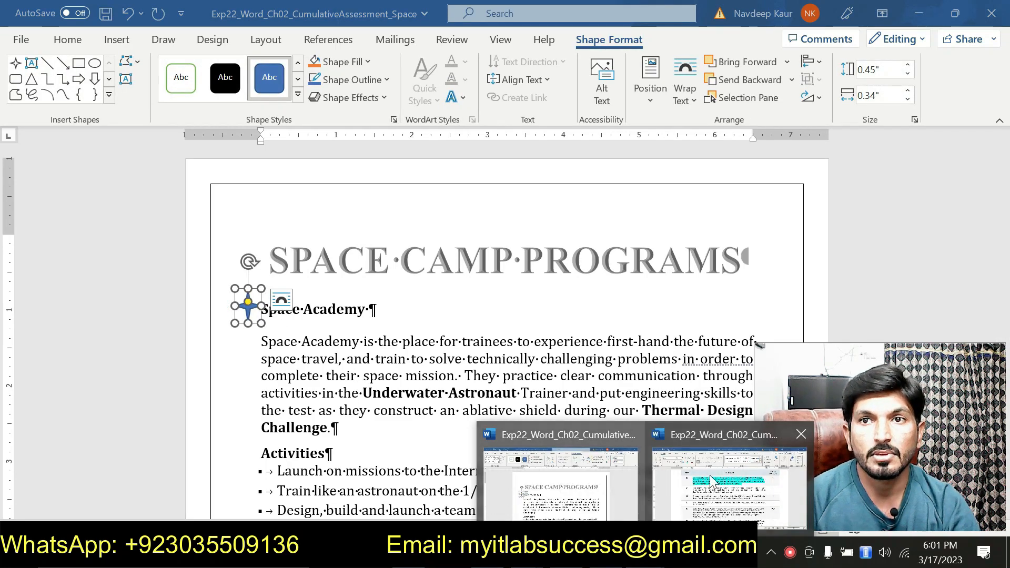
- Set the star's height and width to exactly 1"
{"action": "left_click", "coordinate": [713, 473]}
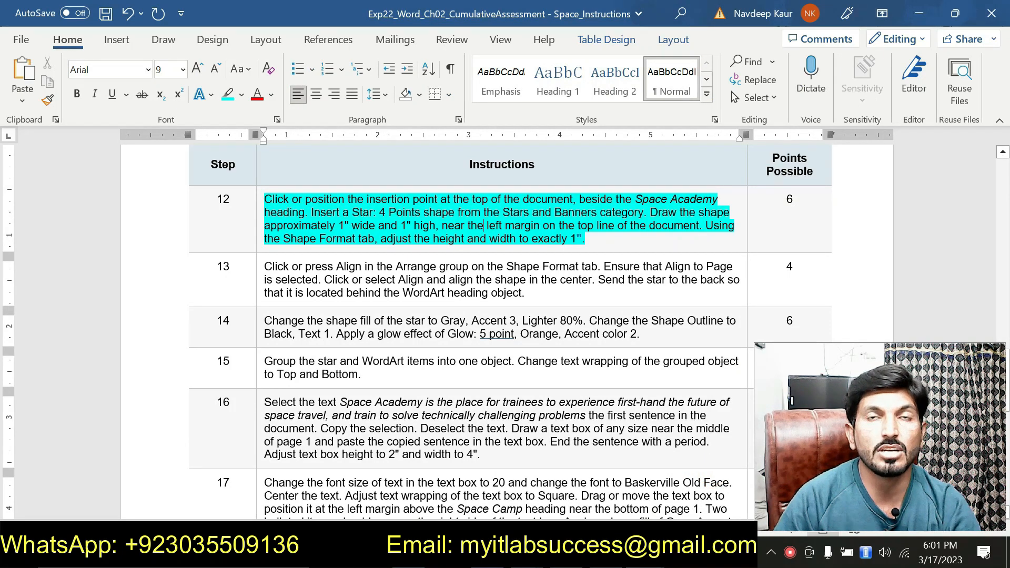
{"action": "left_click", "coordinate": [572, 476]}
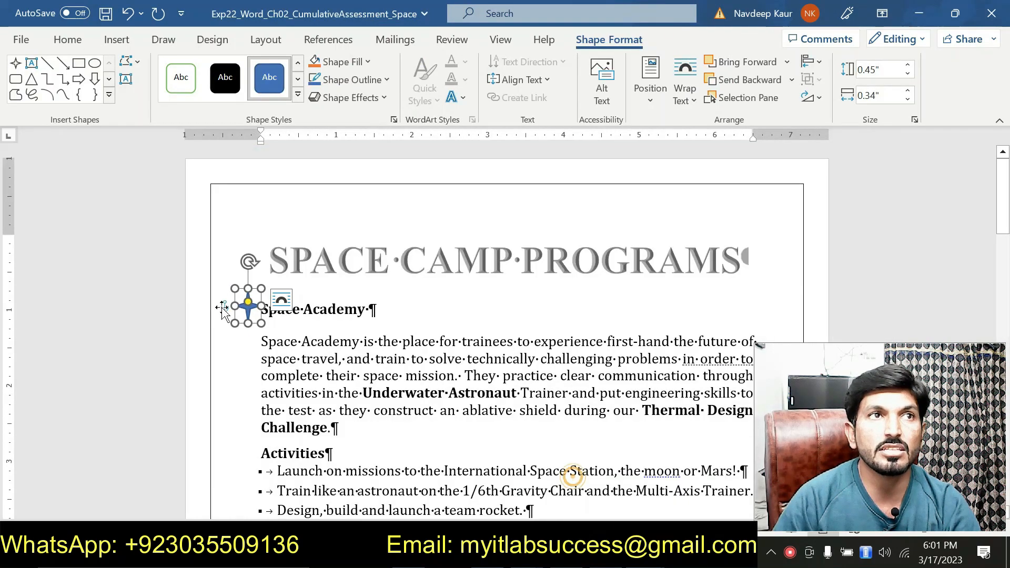
{"action": "left_click", "coordinate": [887, 68]}
{"action": "type", "text": "1"}
{"action": "key", "text": "Return"}
{"action": "left_click", "coordinate": [888, 95]}
{"action": "type", "text": "1"}
{"action": "key", "text": "Return"}
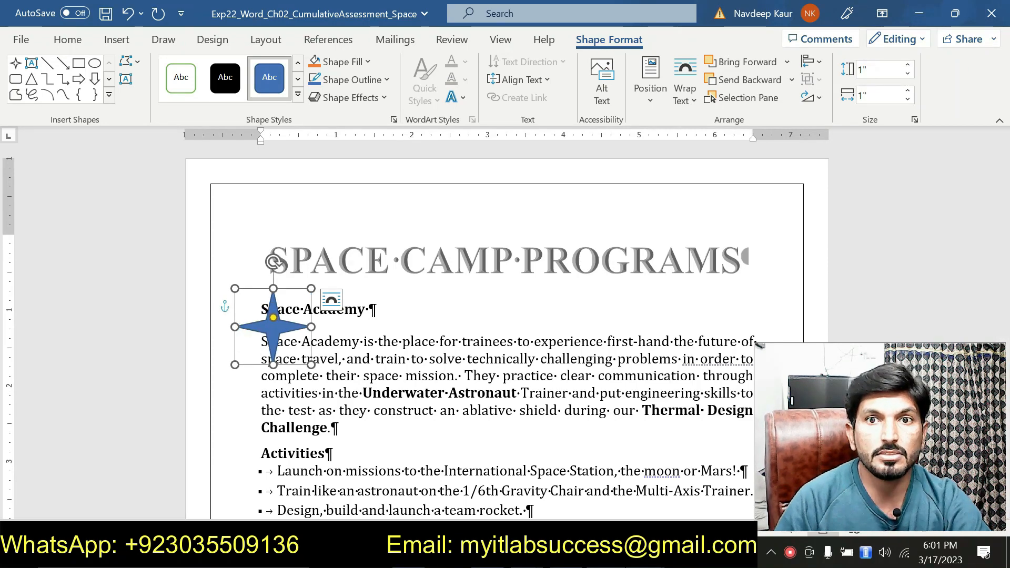
- In the instructions document, remove the highlight from step 12 and highlight the step 13 instruction in cyan
{"action": "mouse_move", "coordinate": [629, 557]}
{"action": "left_click", "coordinate": [688, 465]}
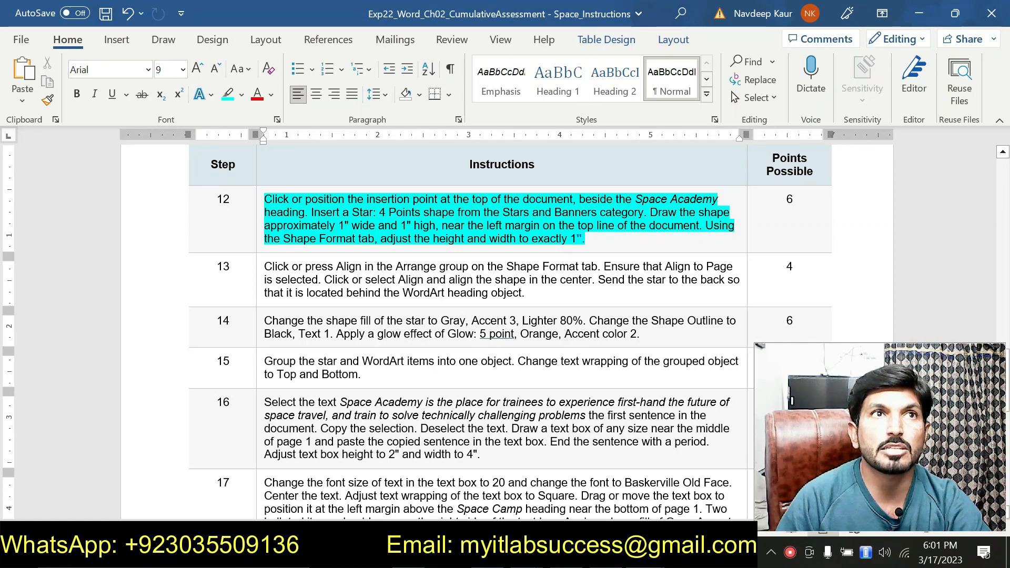
{"action": "left_click_drag", "start_coordinate": [586, 240], "coordinate": [266, 199]}
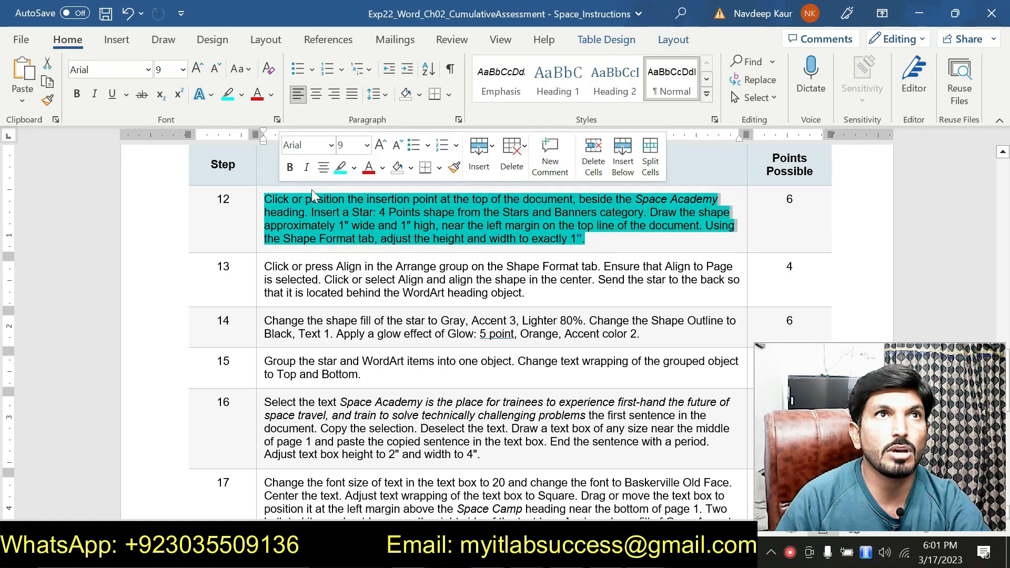
{"action": "left_click", "coordinate": [340, 166]}
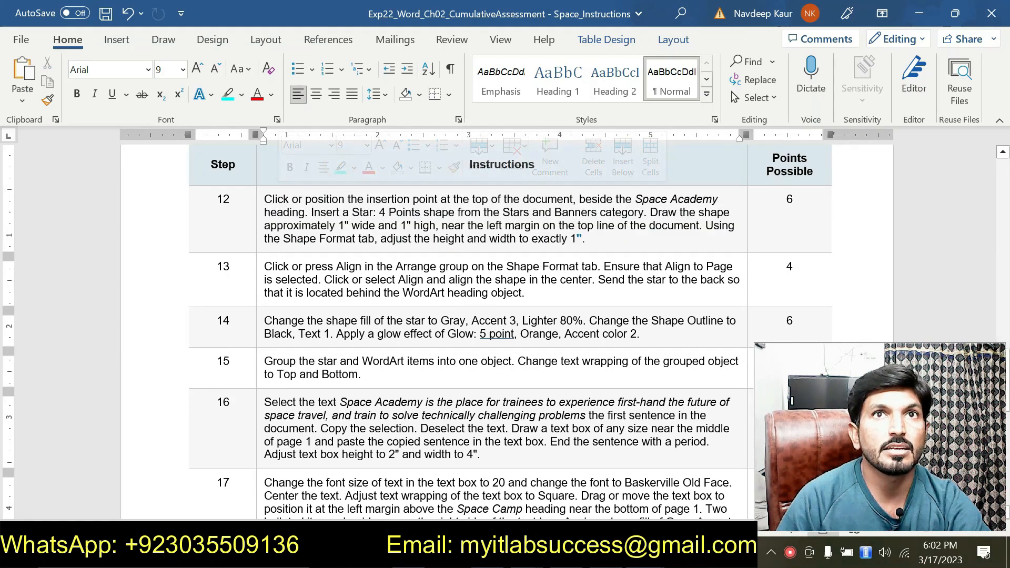
{"action": "left_click_drag", "start_coordinate": [525, 293], "coordinate": [264, 267]}
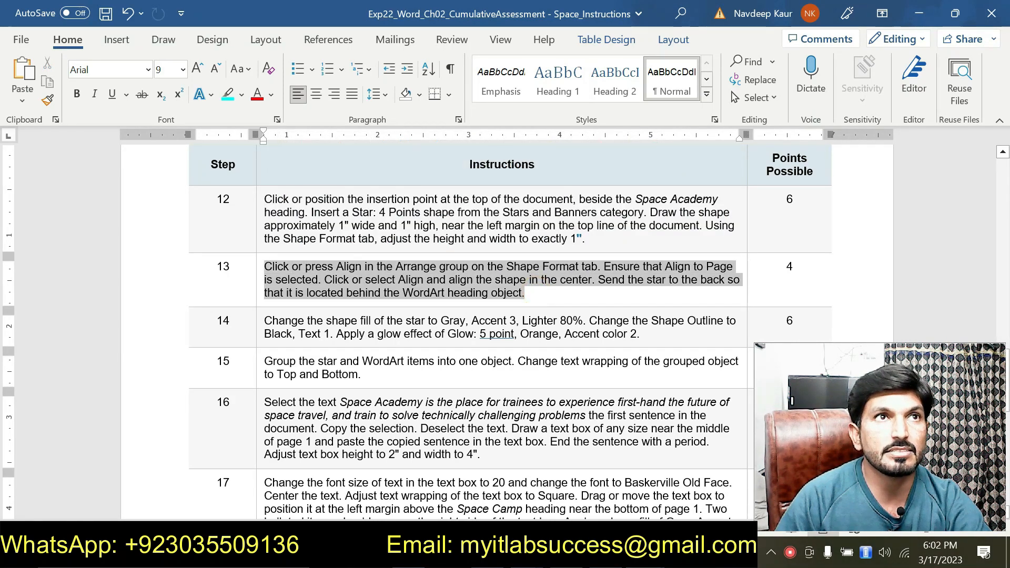
{"action": "left_click", "coordinate": [338, 236]}
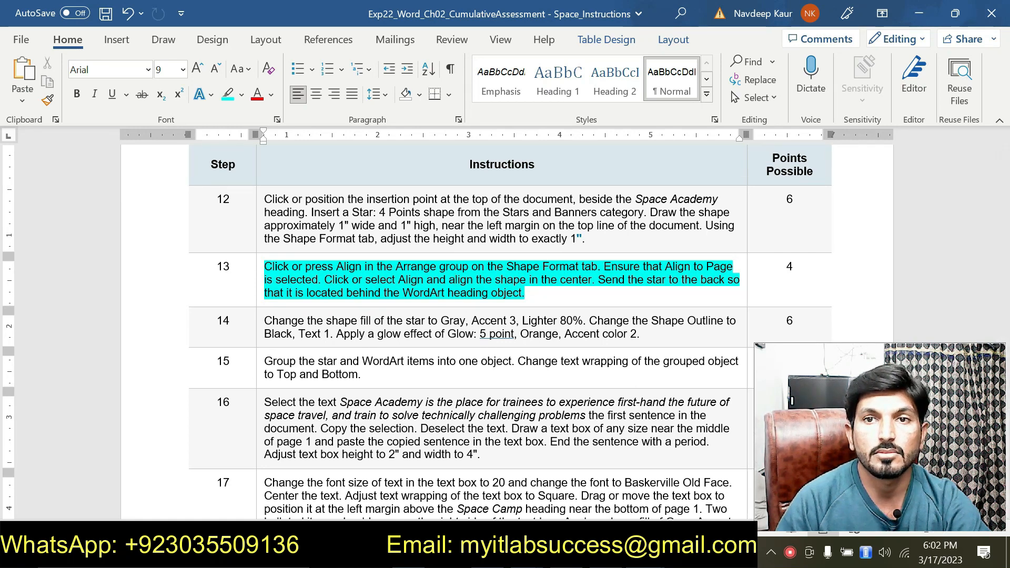
- Return to the Space Camp document and switch the star's alignment option to Align to Page
{"action": "mouse_move", "coordinate": [645, 556]}
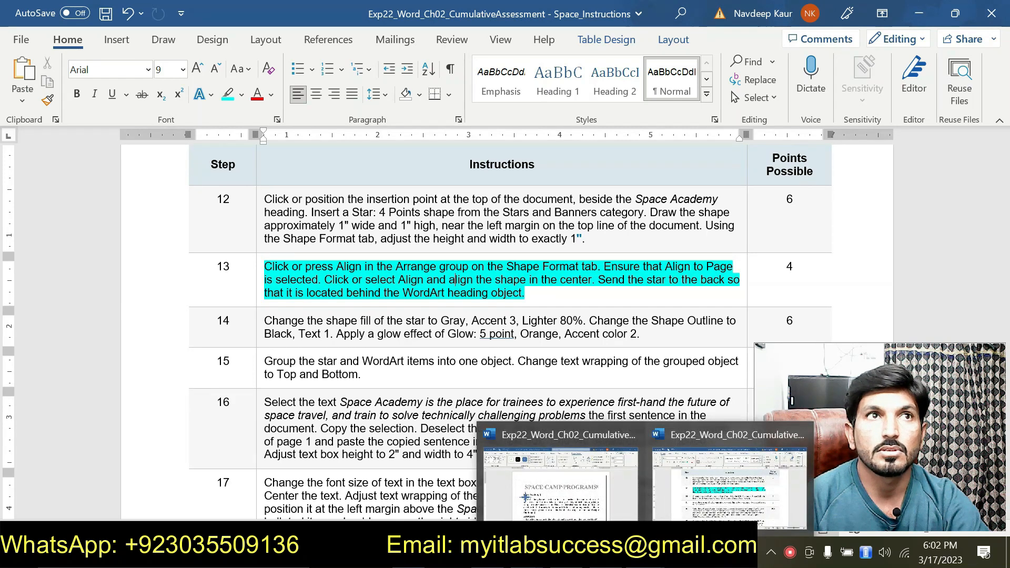
{"action": "left_click", "coordinate": [559, 470]}
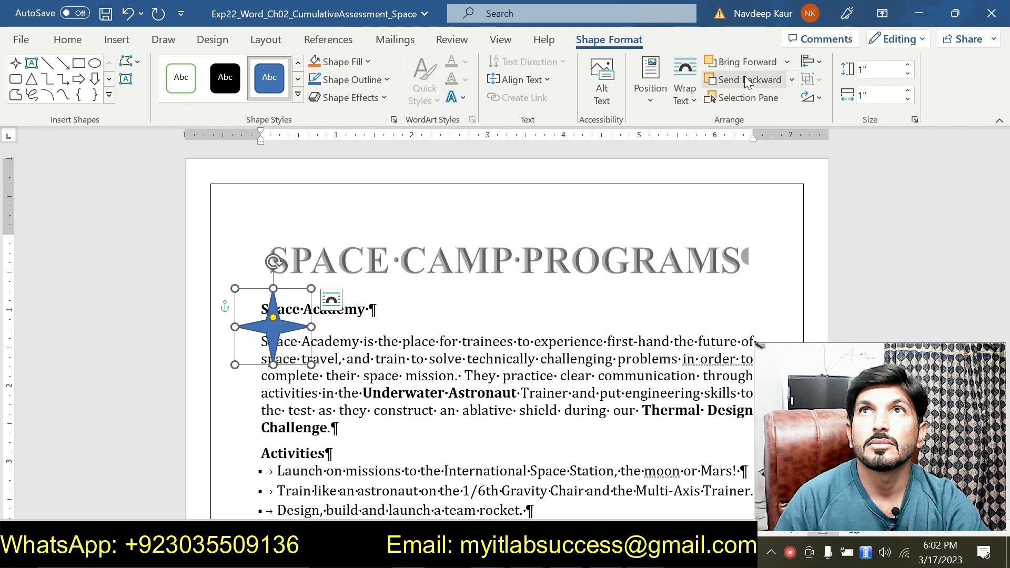
{"action": "left_click", "coordinate": [821, 63]}
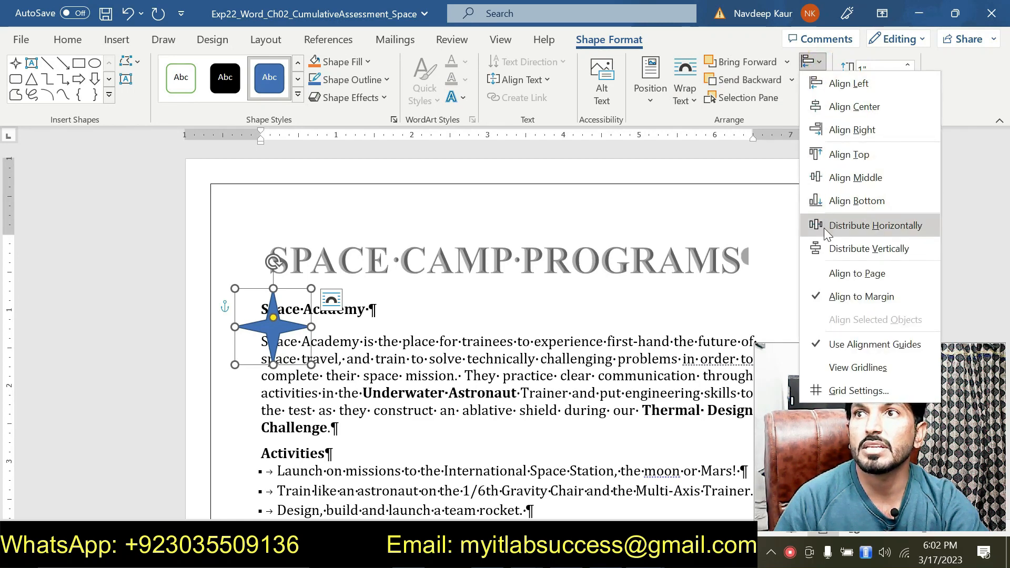
{"action": "left_click", "coordinate": [834, 276]}
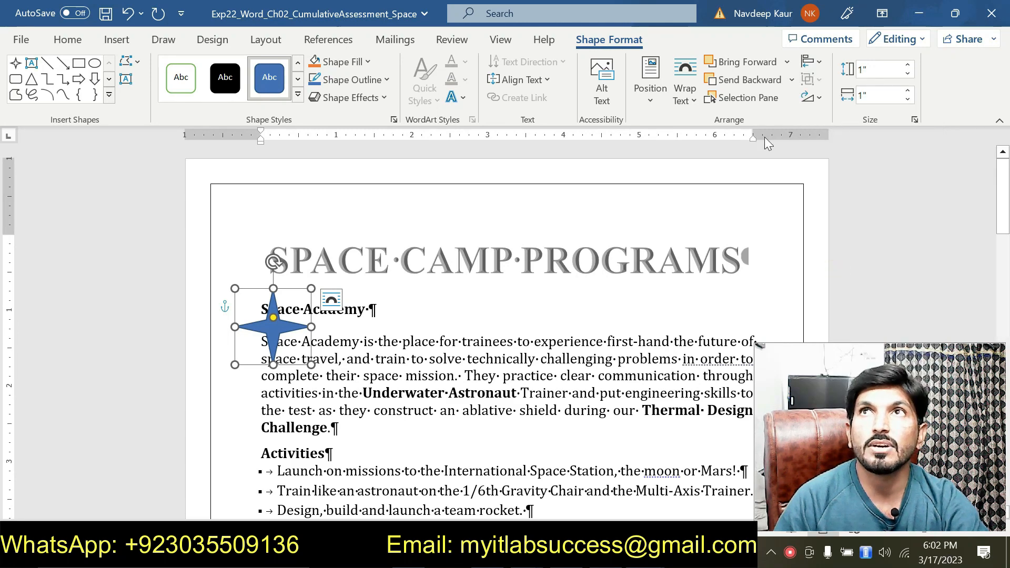
- Center the star horizontally on the page with Align Center
{"action": "left_click", "coordinate": [811, 61]}
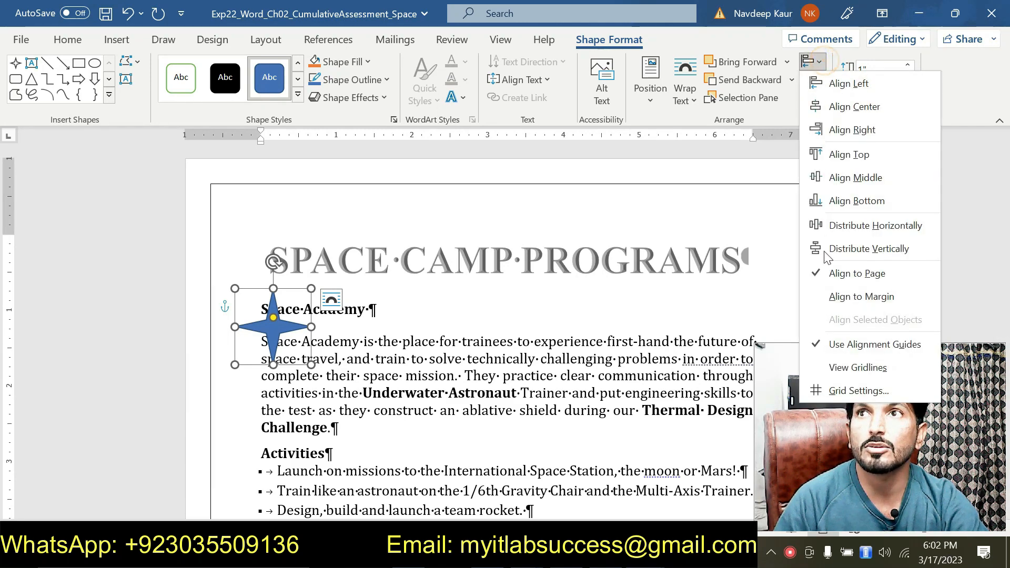
{"action": "left_click", "coordinate": [645, 553]}
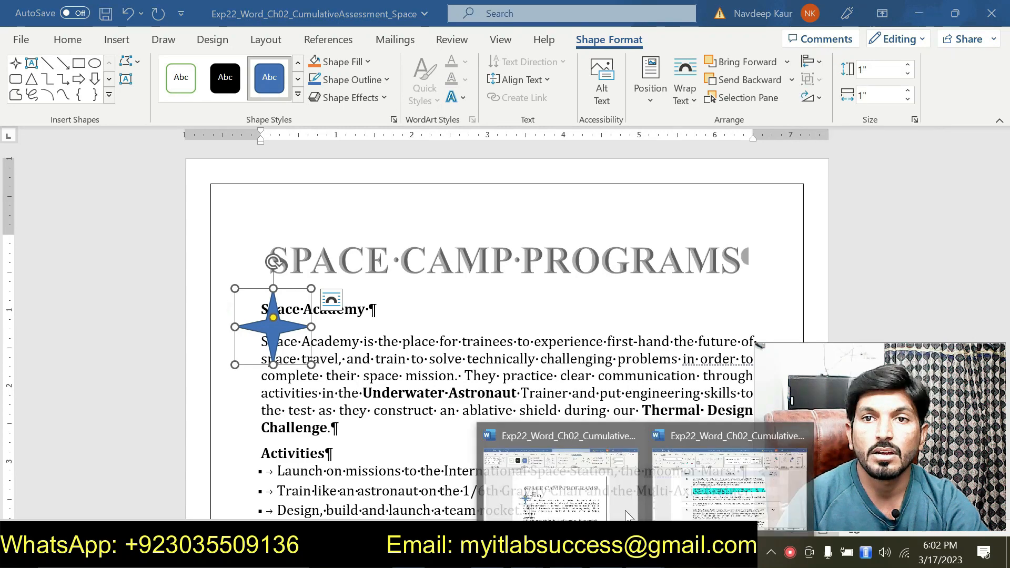
{"action": "left_click", "coordinate": [705, 466]}
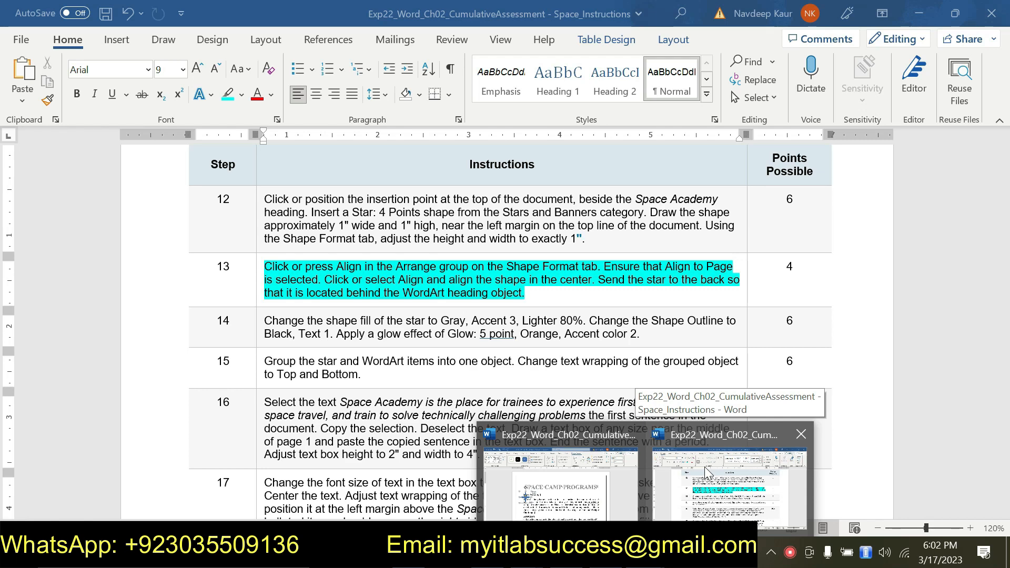
{"action": "left_click", "coordinate": [604, 462]}
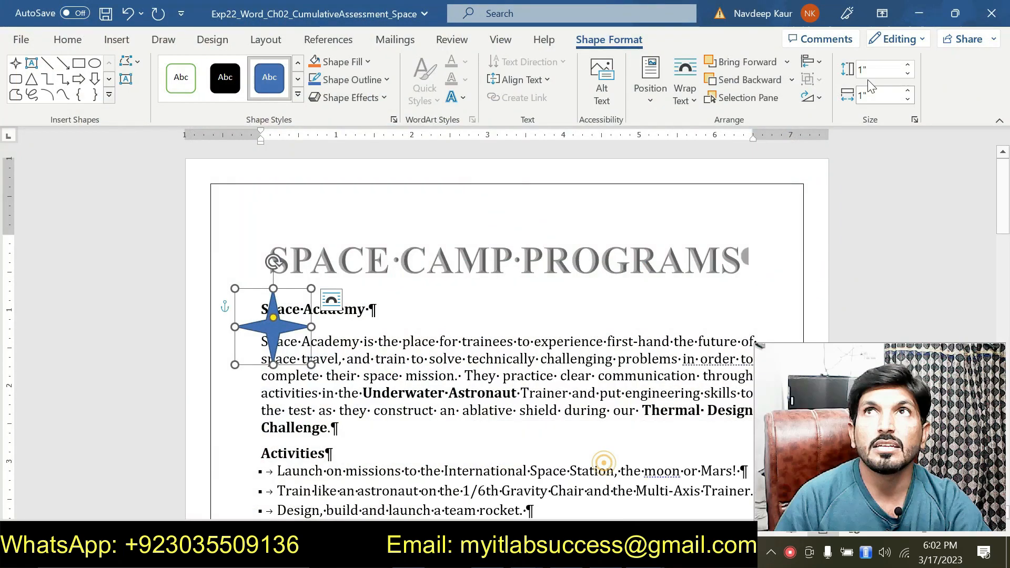
{"action": "left_click", "coordinate": [812, 62]}
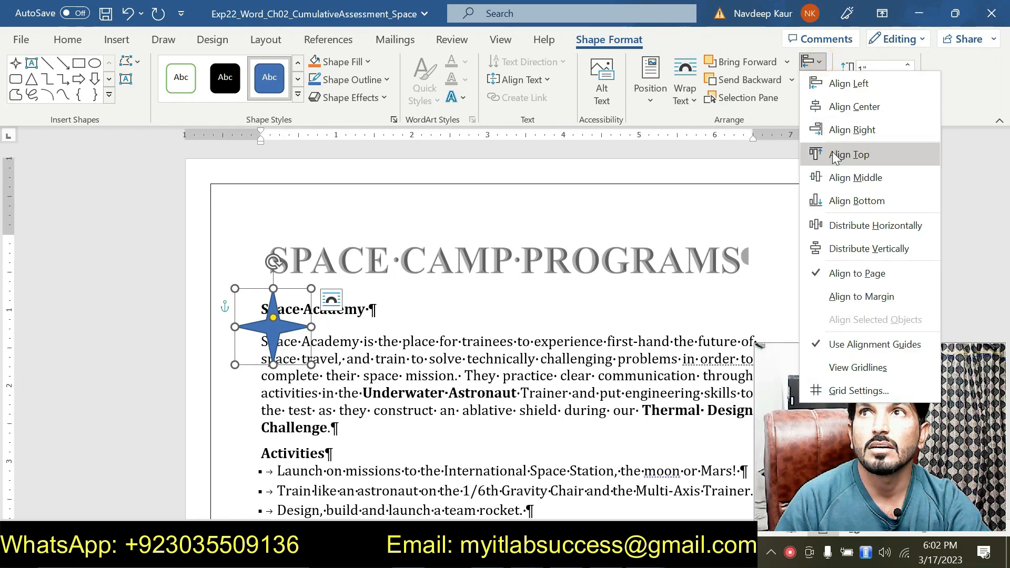
{"action": "left_click", "coordinate": [841, 107]}
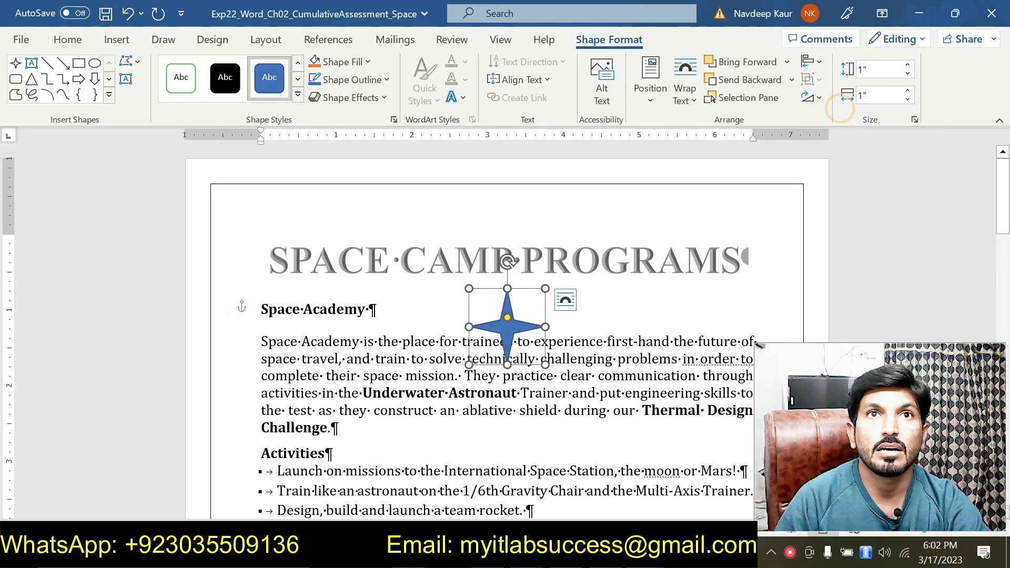
- Reshape the star into a polygon with its adjustment handle and move it left of the SPACE CAMP PROGRAMS title
{"action": "left_click", "coordinate": [644, 552]}
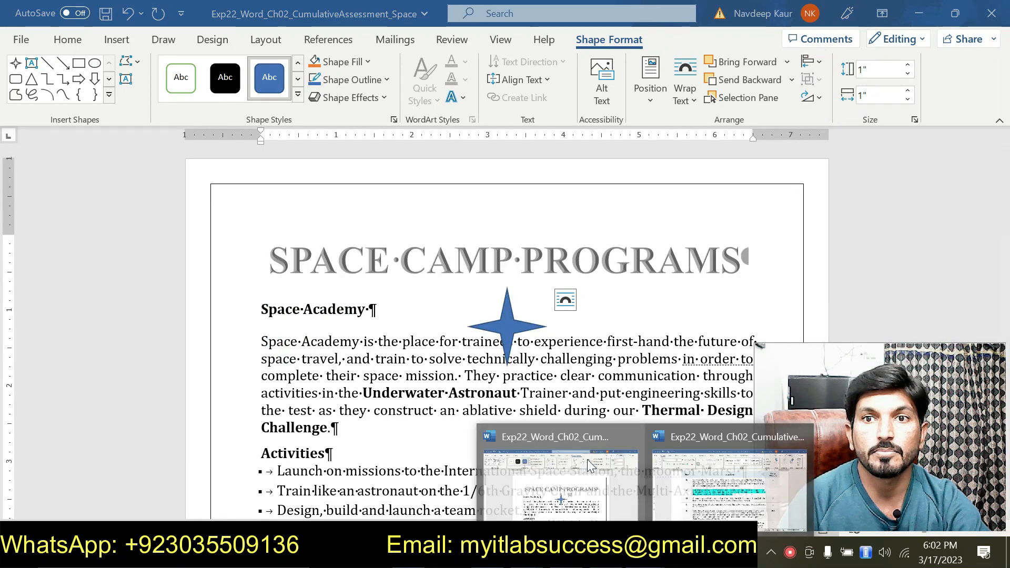
{"action": "mouse_move", "coordinate": [681, 465]}
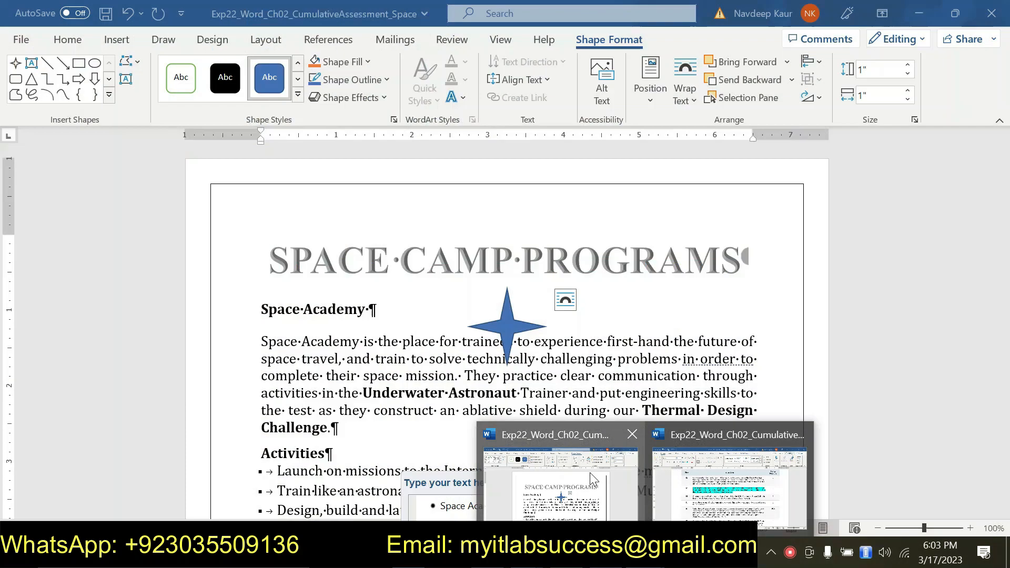
{"action": "left_click", "coordinate": [589, 472]}
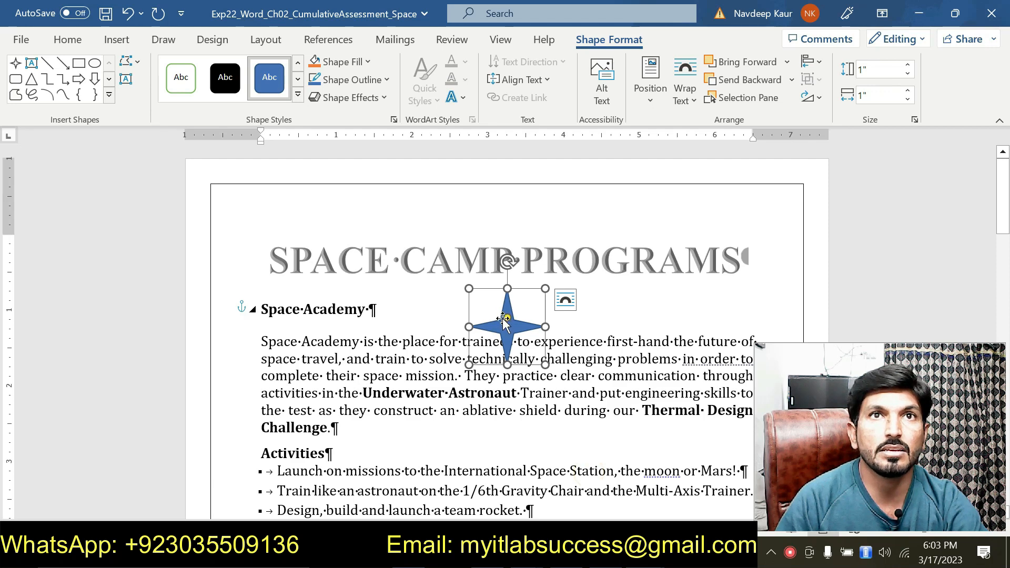
{"action": "left_click_drag", "start_coordinate": [501, 316], "coordinate": [466, 299]}
{"action": "left_click_drag", "start_coordinate": [369, 287], "coordinate": [329, 237]}
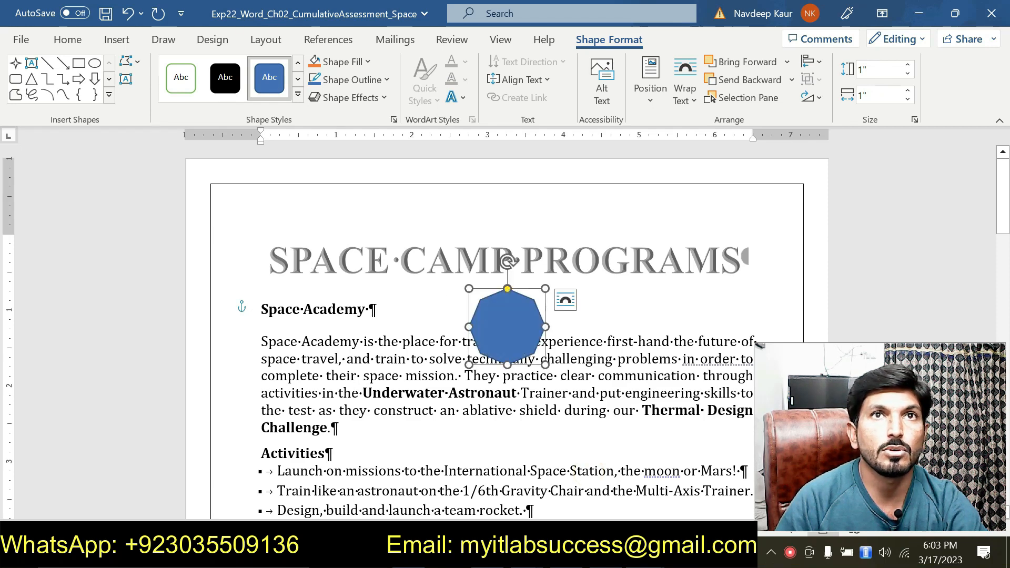
{"action": "left_click_drag", "start_coordinate": [520, 330], "coordinate": [253, 261]}
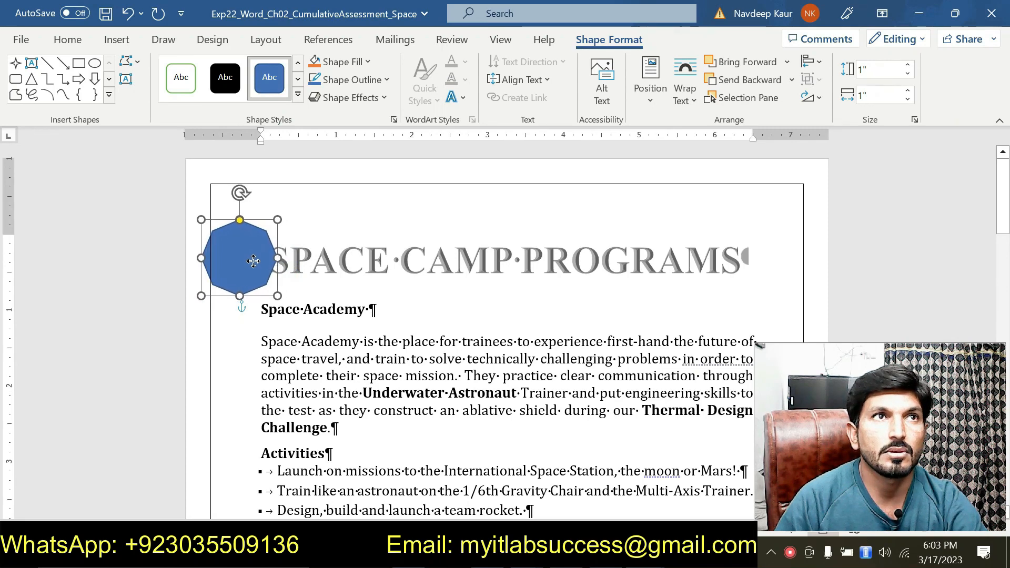
{"action": "left_click", "coordinate": [520, 375]}
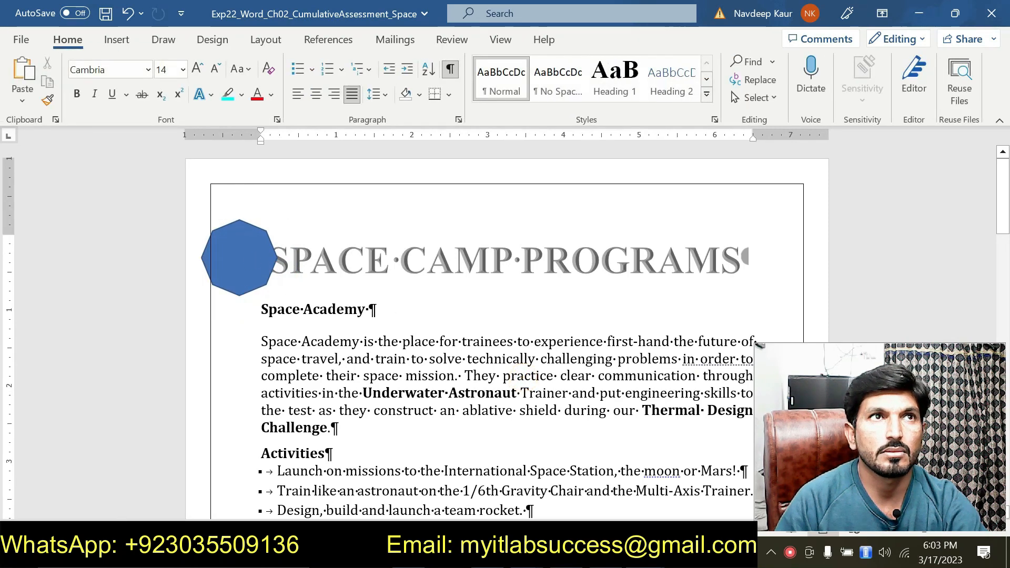
- Undo the polygon reshape so the four-point star returns, and move it to the left of the SPACE CAMP PROGRAMS title
{"action": "left_click", "coordinate": [245, 256]}
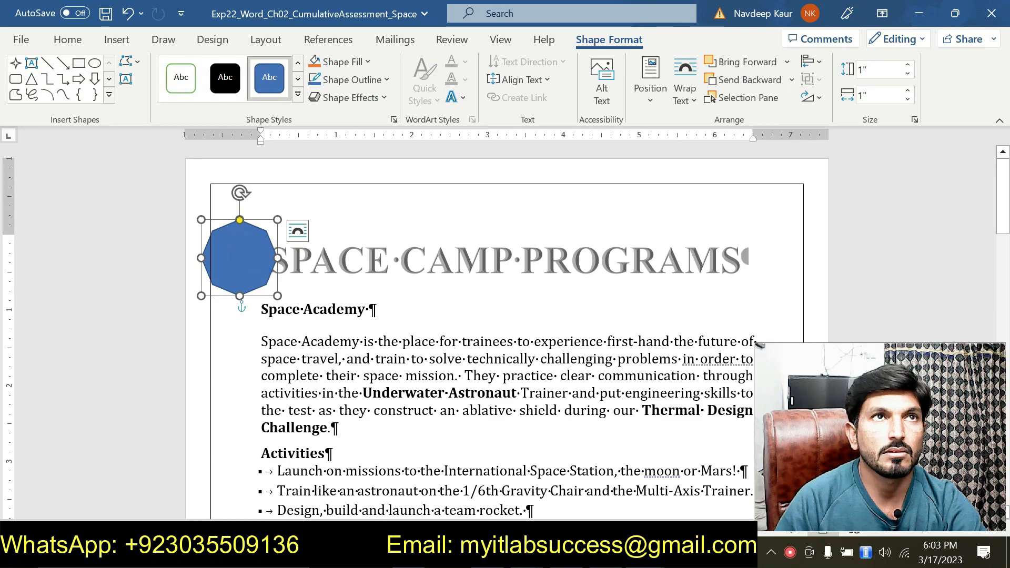
{"action": "key", "text": "ctrl+z"}
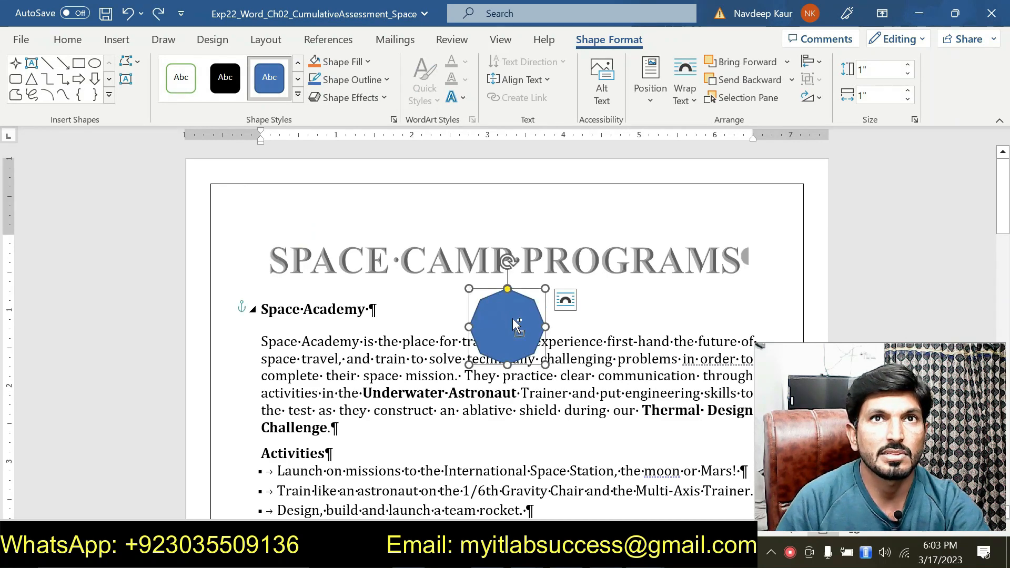
{"action": "key", "text": "ctrl+z"}
{"action": "left_click_drag", "start_coordinate": [485, 287], "coordinate": [217, 219]}
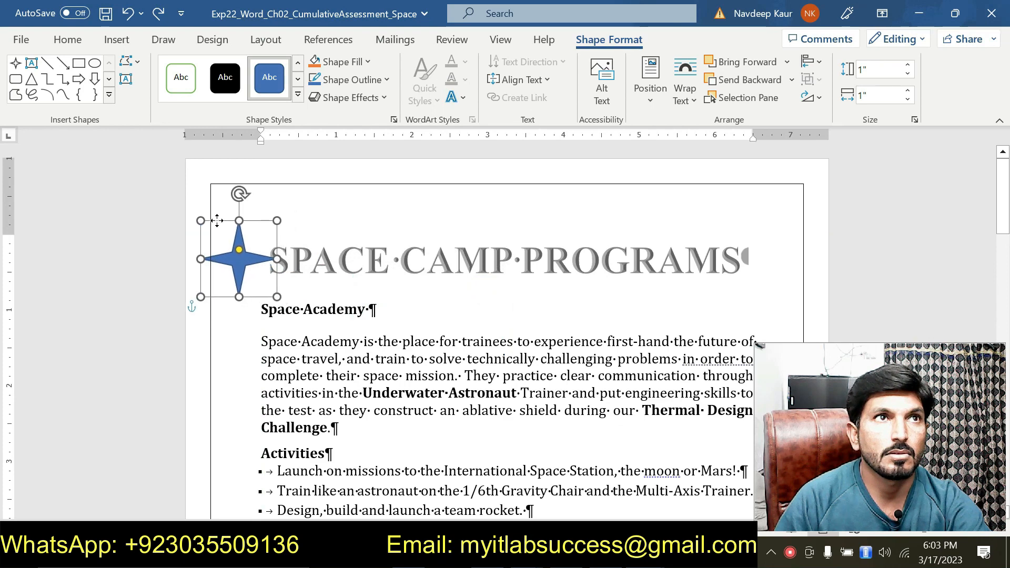
{"action": "left_click", "coordinate": [524, 359]}
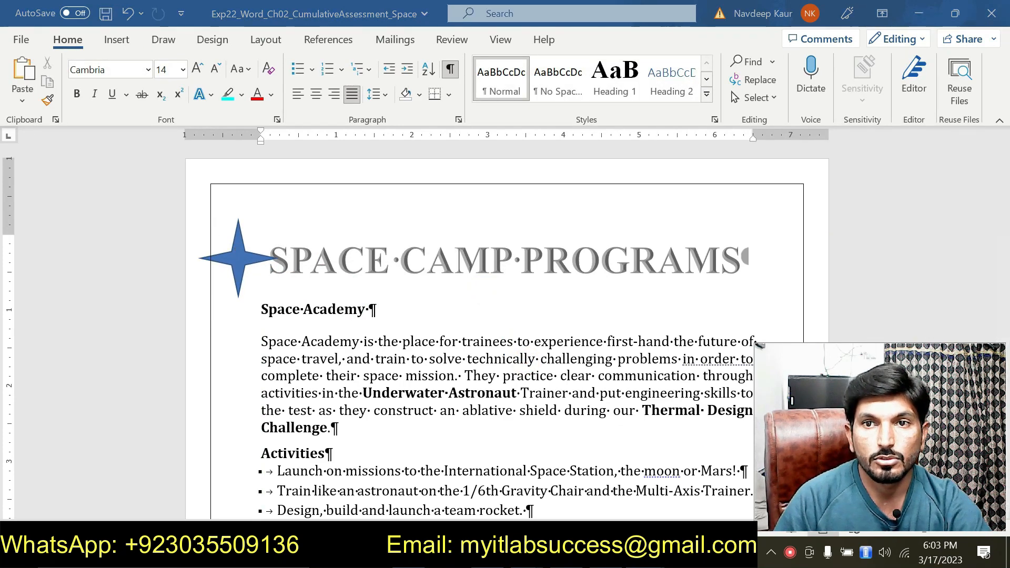
- Read the step 13 instruction and the remaining steps in the instructions document
{"action": "left_click", "coordinate": [690, 480]}
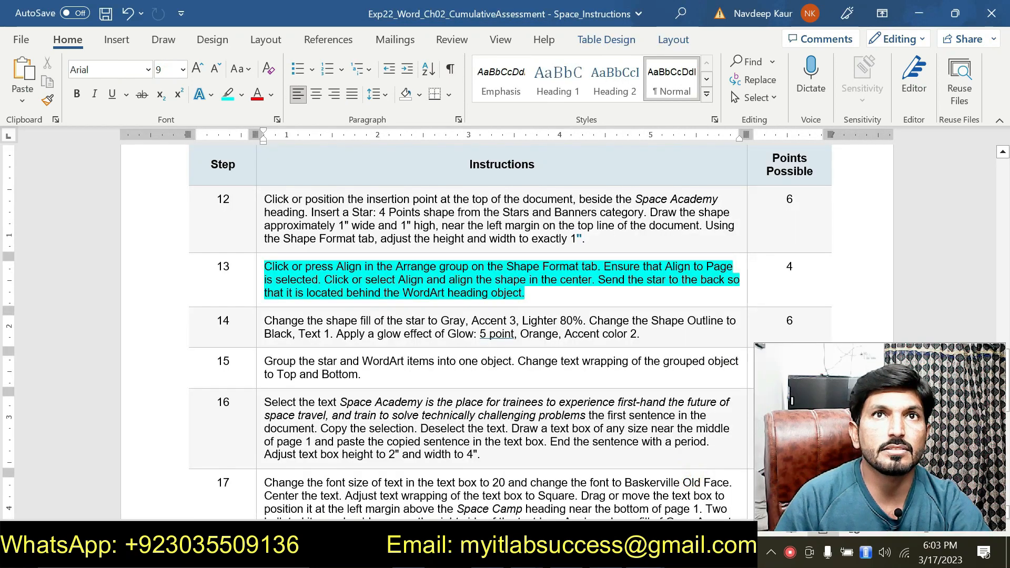
{"action": "left_click", "coordinate": [528, 295]}
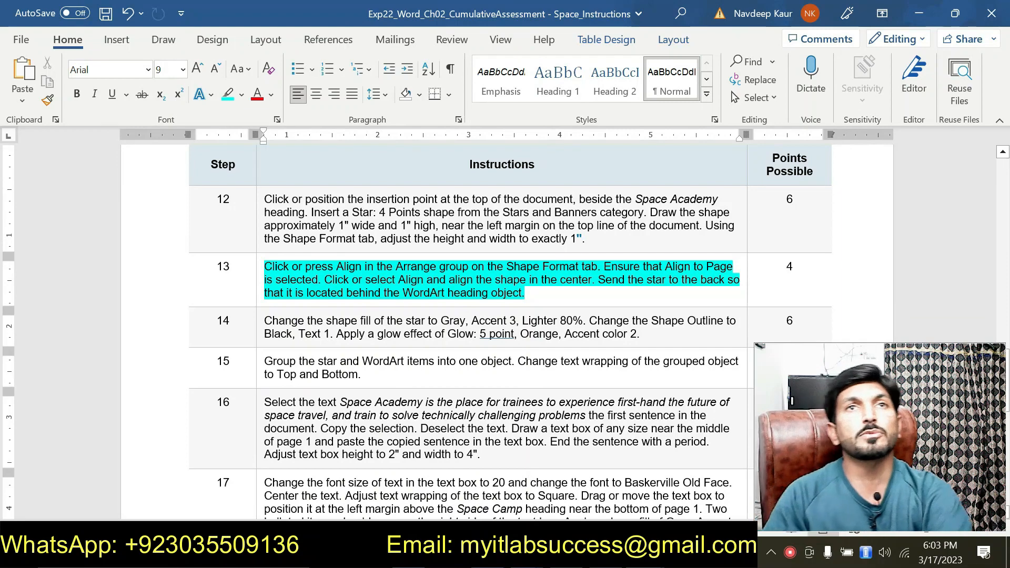
{"action": "scroll", "coordinate": [533, 291], "scroll_direction": "up", "scroll_amount": 3}
{"action": "scroll", "coordinate": [533, 291], "scroll_direction": "down", "scroll_amount": 10}
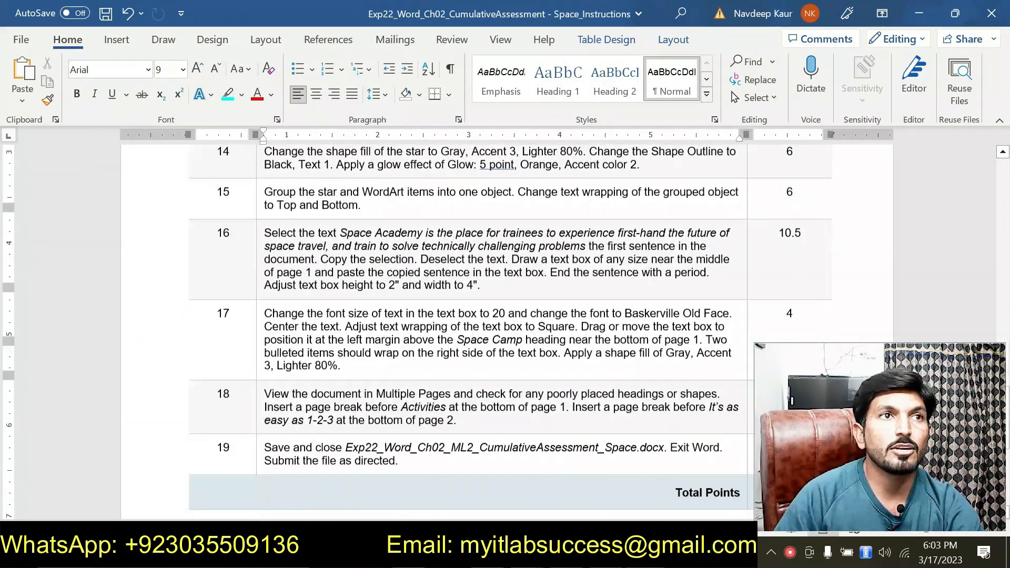
{"action": "scroll", "coordinate": [505, 326], "scroll_direction": "up", "scroll_amount": 5}
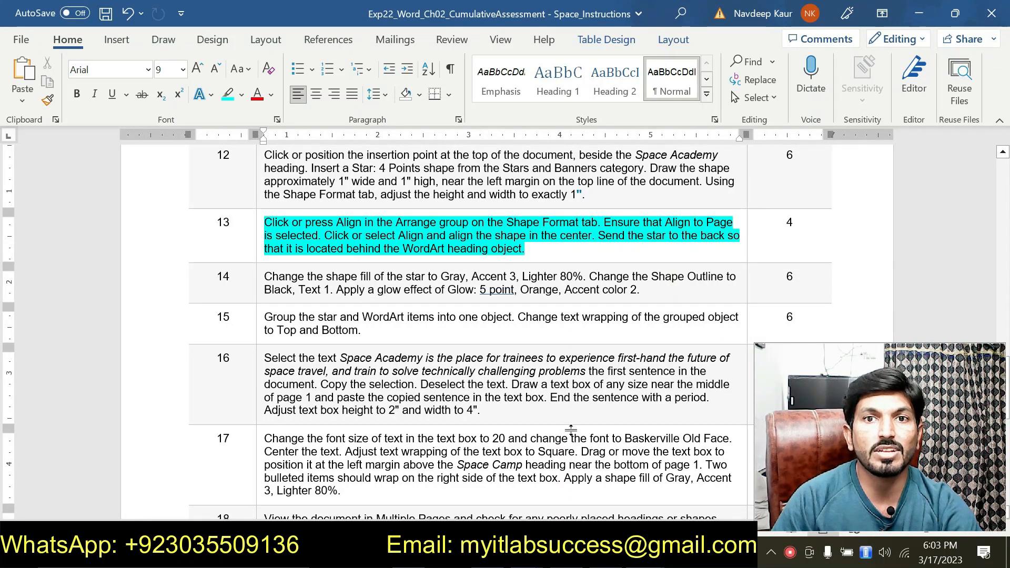
- Switch to the Space Solution document and remove the stray space in "technical lly" in the first paragraph
{"action": "key", "text": "alt+Tab"}
{"action": "key", "text": "alt+Tab"}
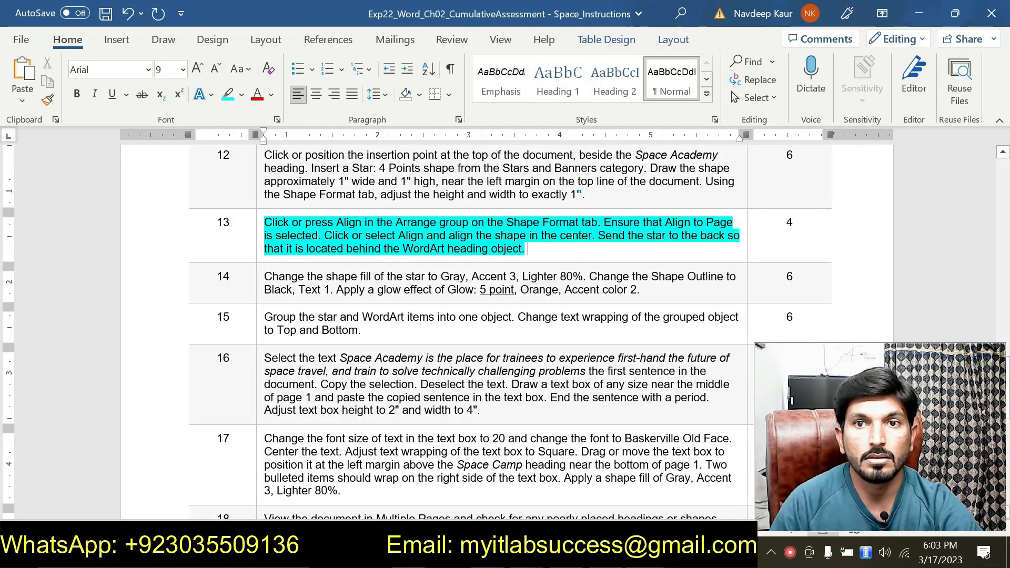
{"action": "mouse_move", "coordinate": [647, 555]}
{"action": "left_click", "coordinate": [765, 483]}
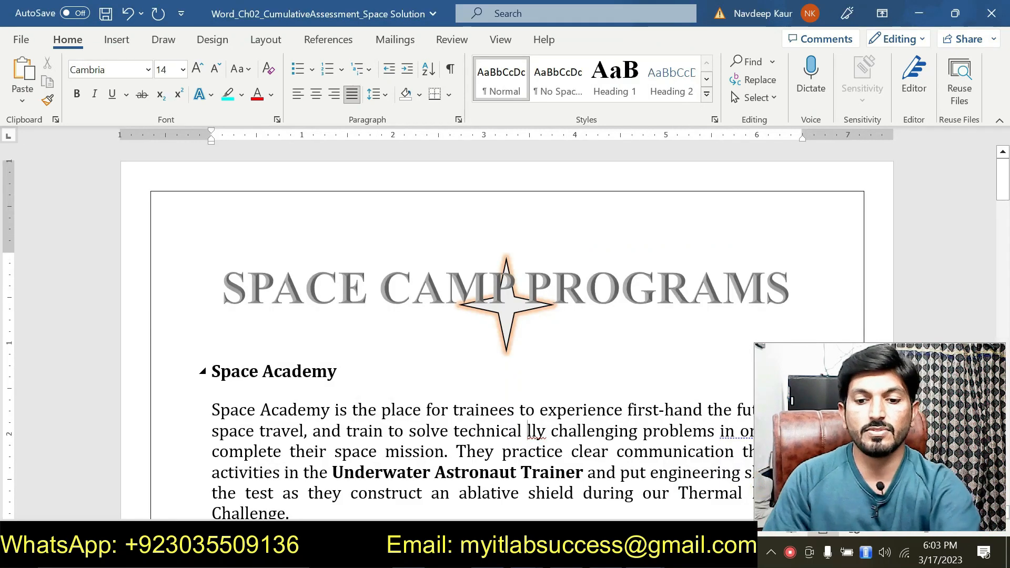
{"action": "key", "text": "BackSpace"}
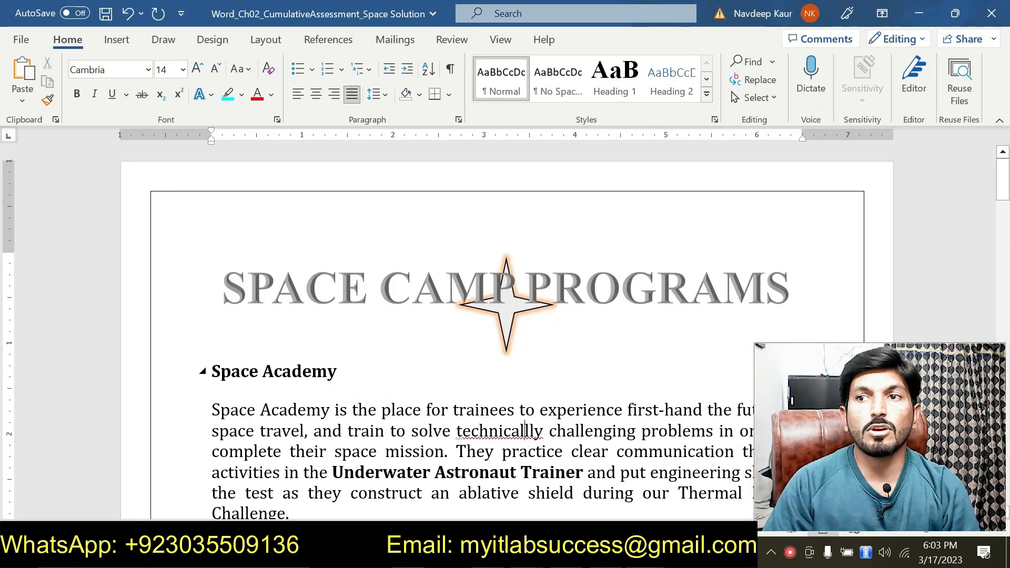
{"action": "left_click", "coordinate": [541, 325]}
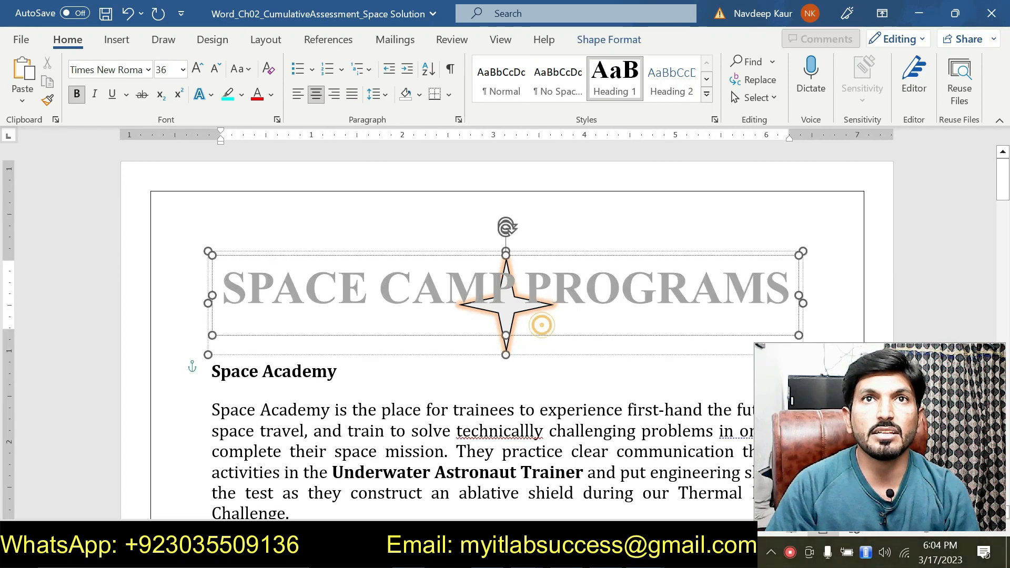
{"action": "left_click", "coordinate": [521, 365]}
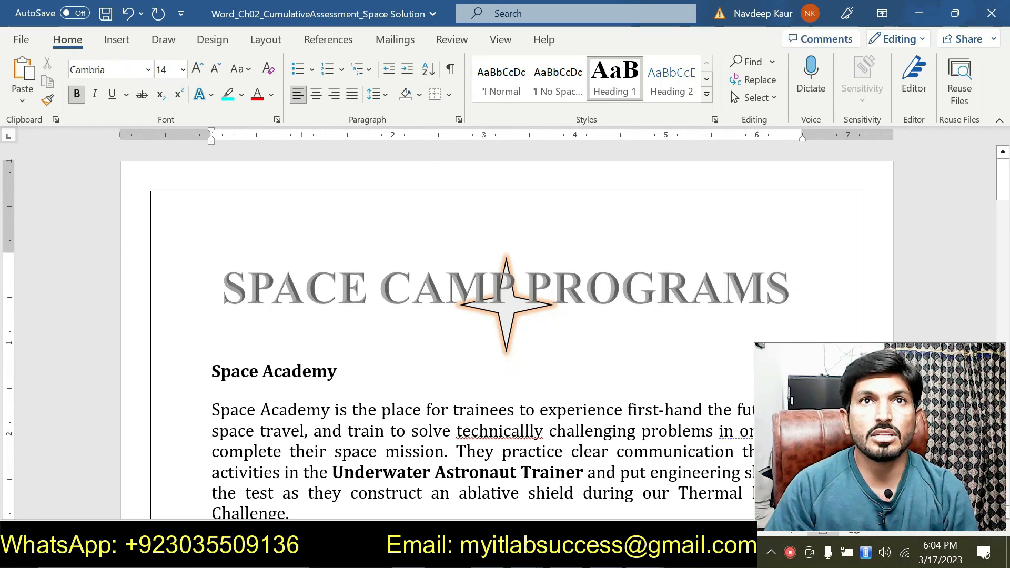
- Scroll through the solution document to examine its finished pages and layout
{"action": "scroll", "coordinate": [454, 370], "scroll_direction": "down", "scroll_amount": 4}
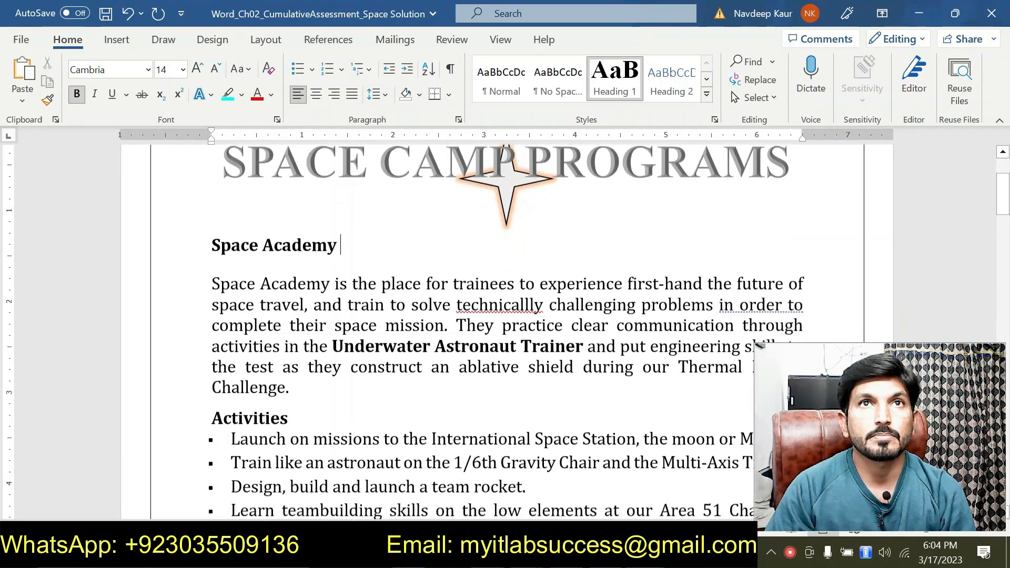
{"action": "scroll", "coordinate": [505, 331], "scroll_direction": "down", "scroll_amount": 5}
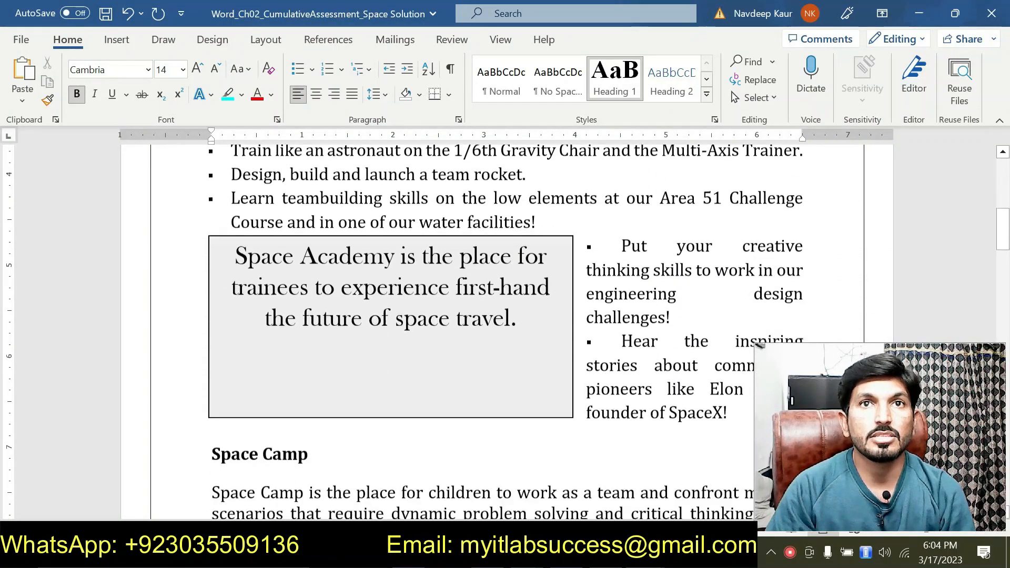
{"action": "scroll", "coordinate": [505, 332], "scroll_direction": "down", "scroll_amount": 14}
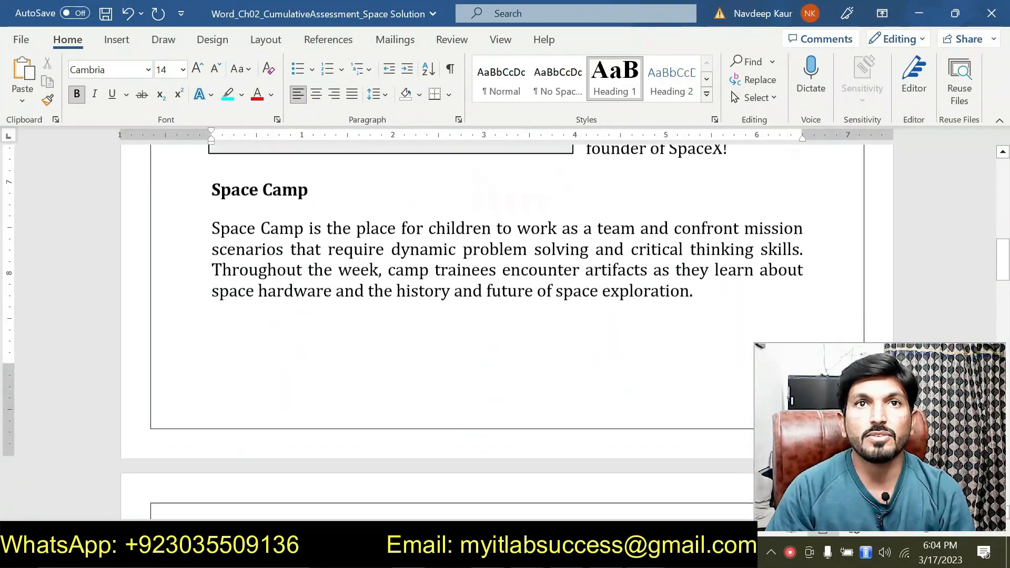
{"action": "scroll", "coordinate": [504, 332], "scroll_direction": "down", "scroll_amount": 8}
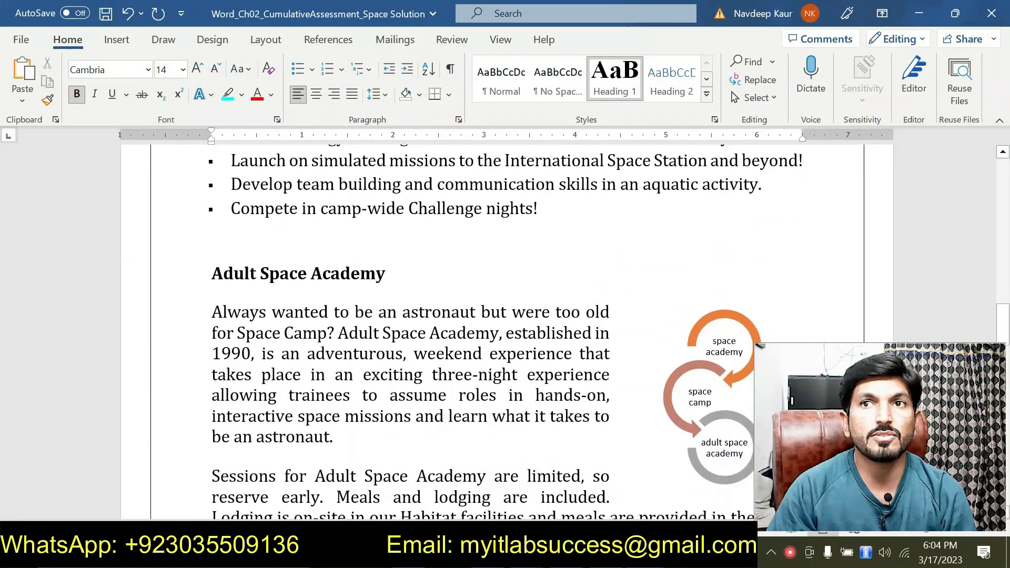
{"action": "scroll", "coordinate": [458, 365], "scroll_direction": "down", "scroll_amount": 15}
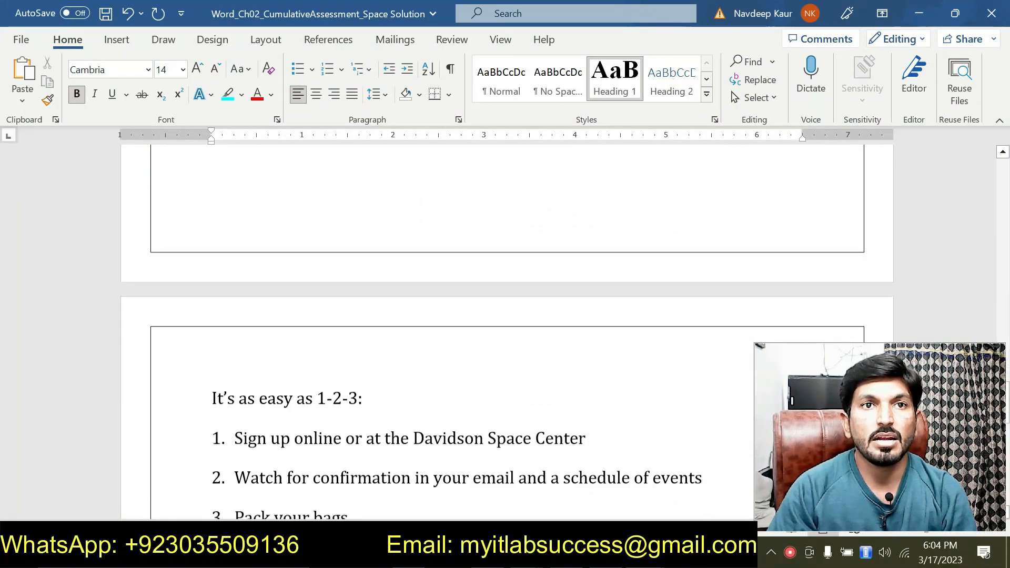
{"action": "scroll", "coordinate": [505, 331], "scroll_direction": "down", "scroll_amount": 8}
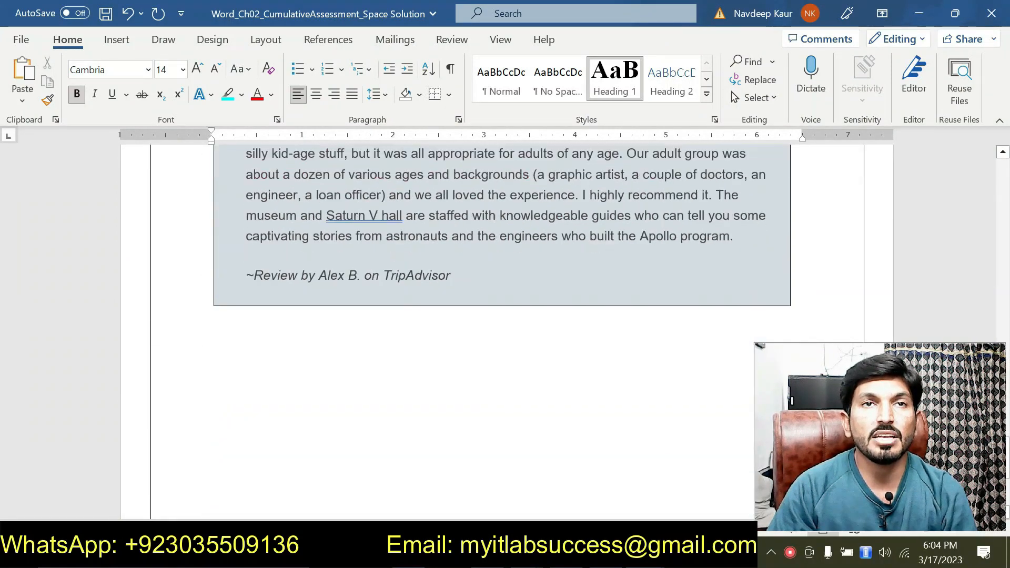
{"action": "scroll", "coordinate": [505, 331], "scroll_direction": "up", "scroll_amount": 5}
{"action": "scroll", "coordinate": [505, 331], "scroll_direction": "down", "scroll_amount": 1}
{"action": "scroll", "coordinate": [505, 331], "scroll_direction": "up", "scroll_amount": 10}
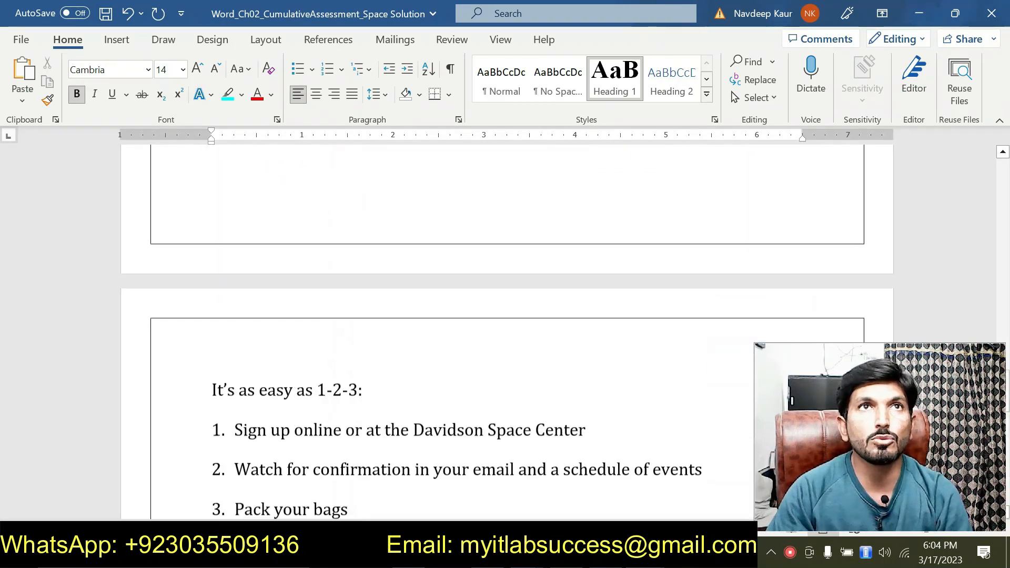
{"action": "scroll", "coordinate": [505, 332], "scroll_direction": "up", "scroll_amount": 10}
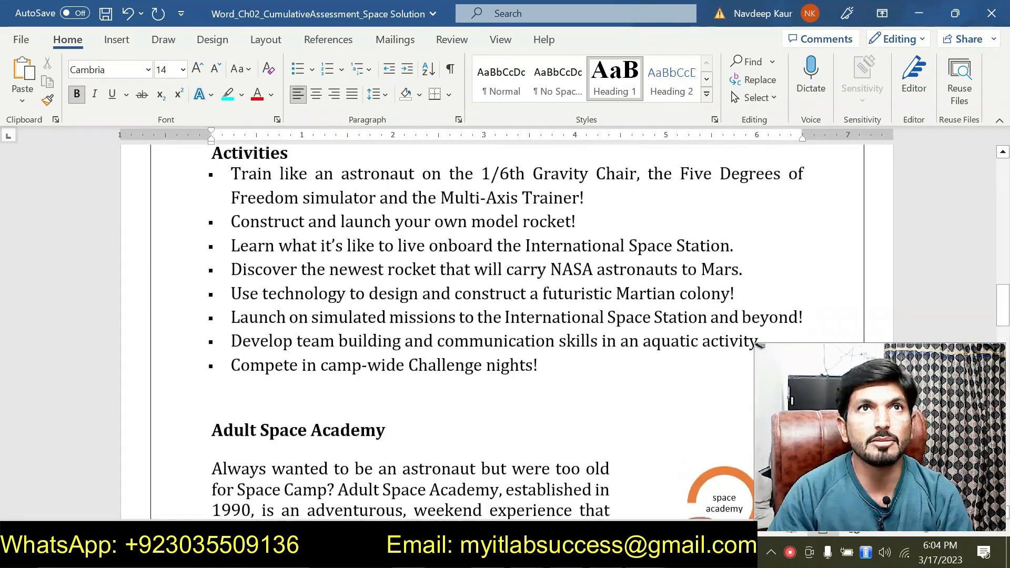
{"action": "scroll", "coordinate": [505, 331], "scroll_direction": "up", "scroll_amount": 15}
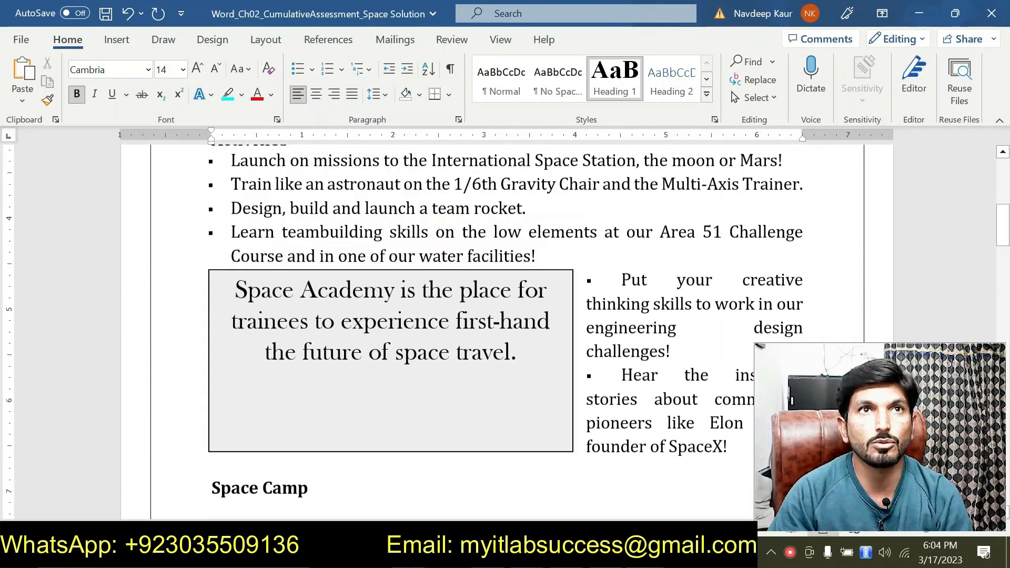
{"action": "scroll", "coordinate": [435, 386], "scroll_direction": "up", "scroll_amount": 4}
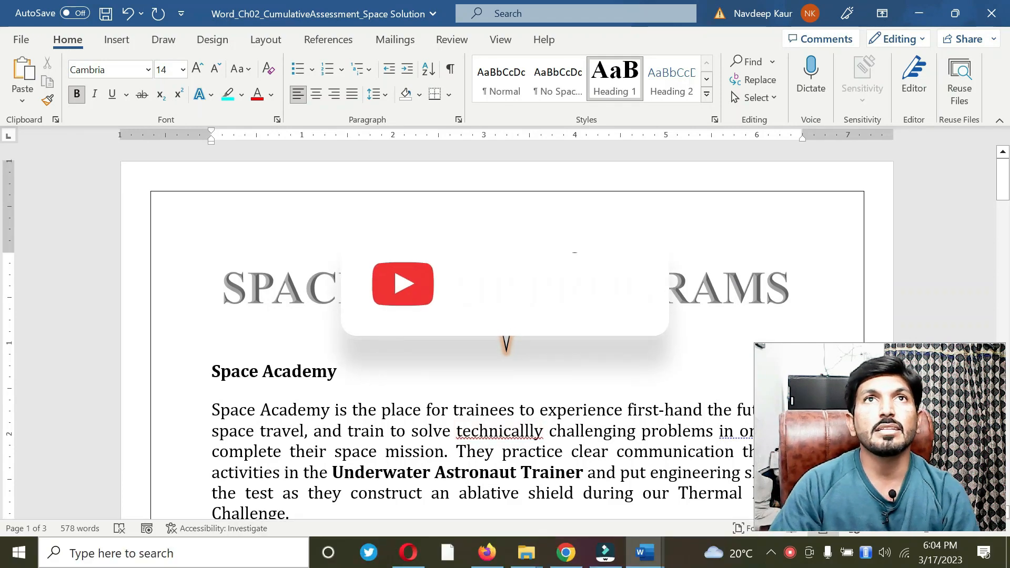
{"action": "right_click", "coordinate": [789, 551]}
{"action": "left_click", "coordinate": [802, 534]}
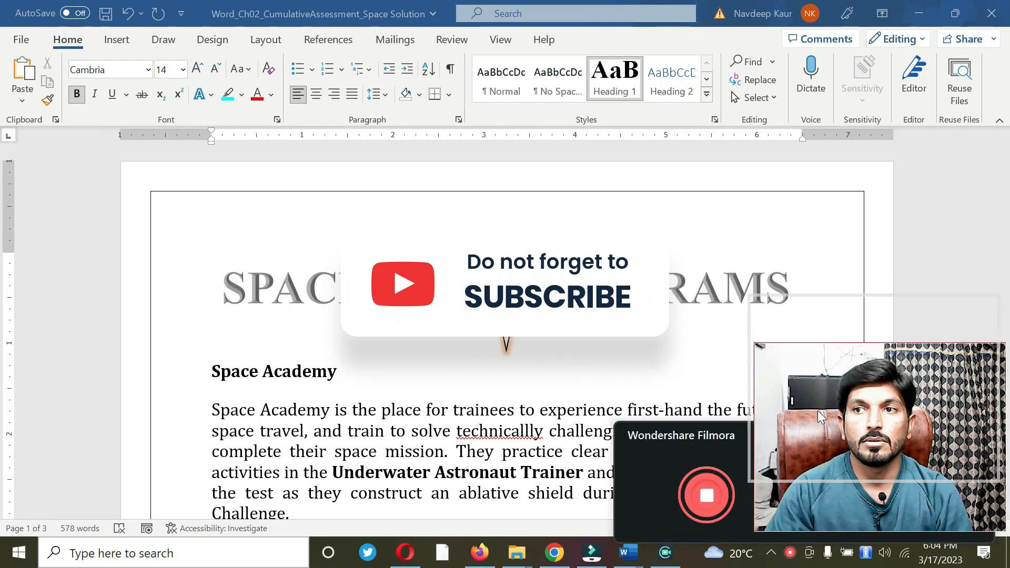